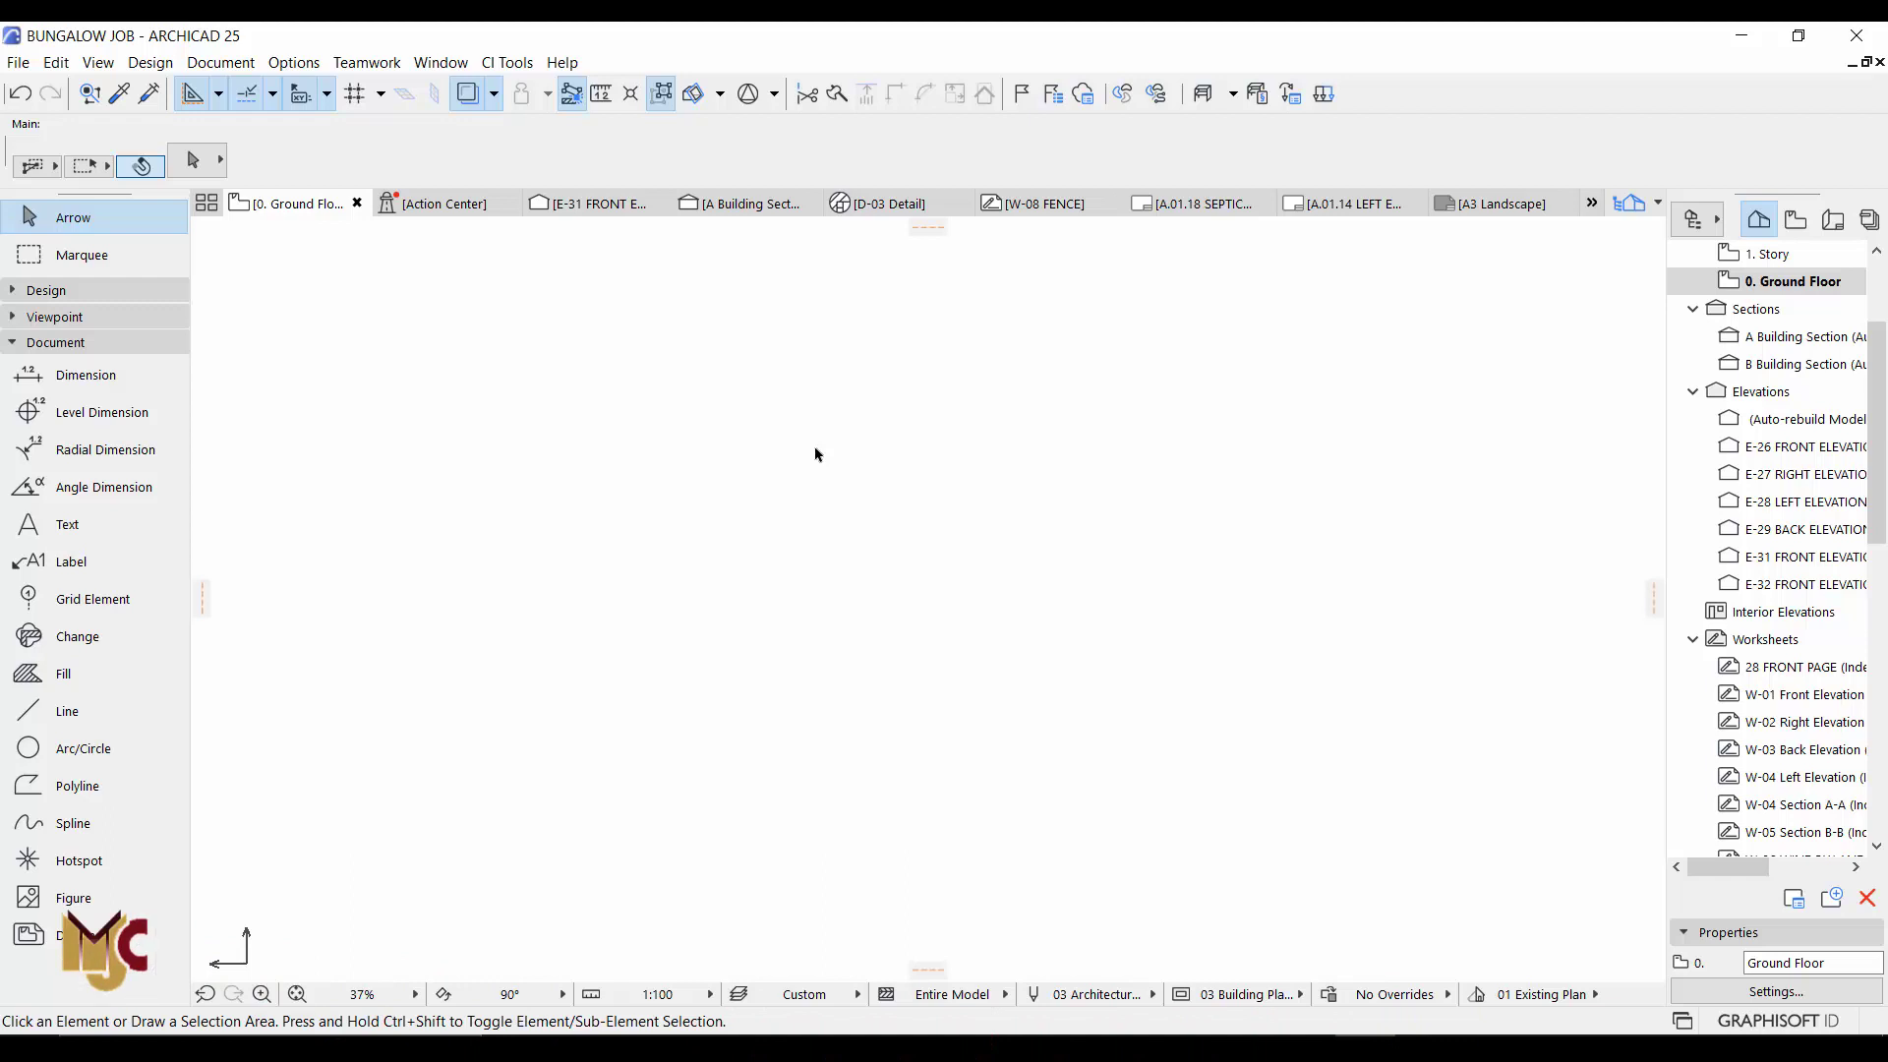
Step: Look over the Trace & Reference options in the toolbar, then close the list
click(496, 82)
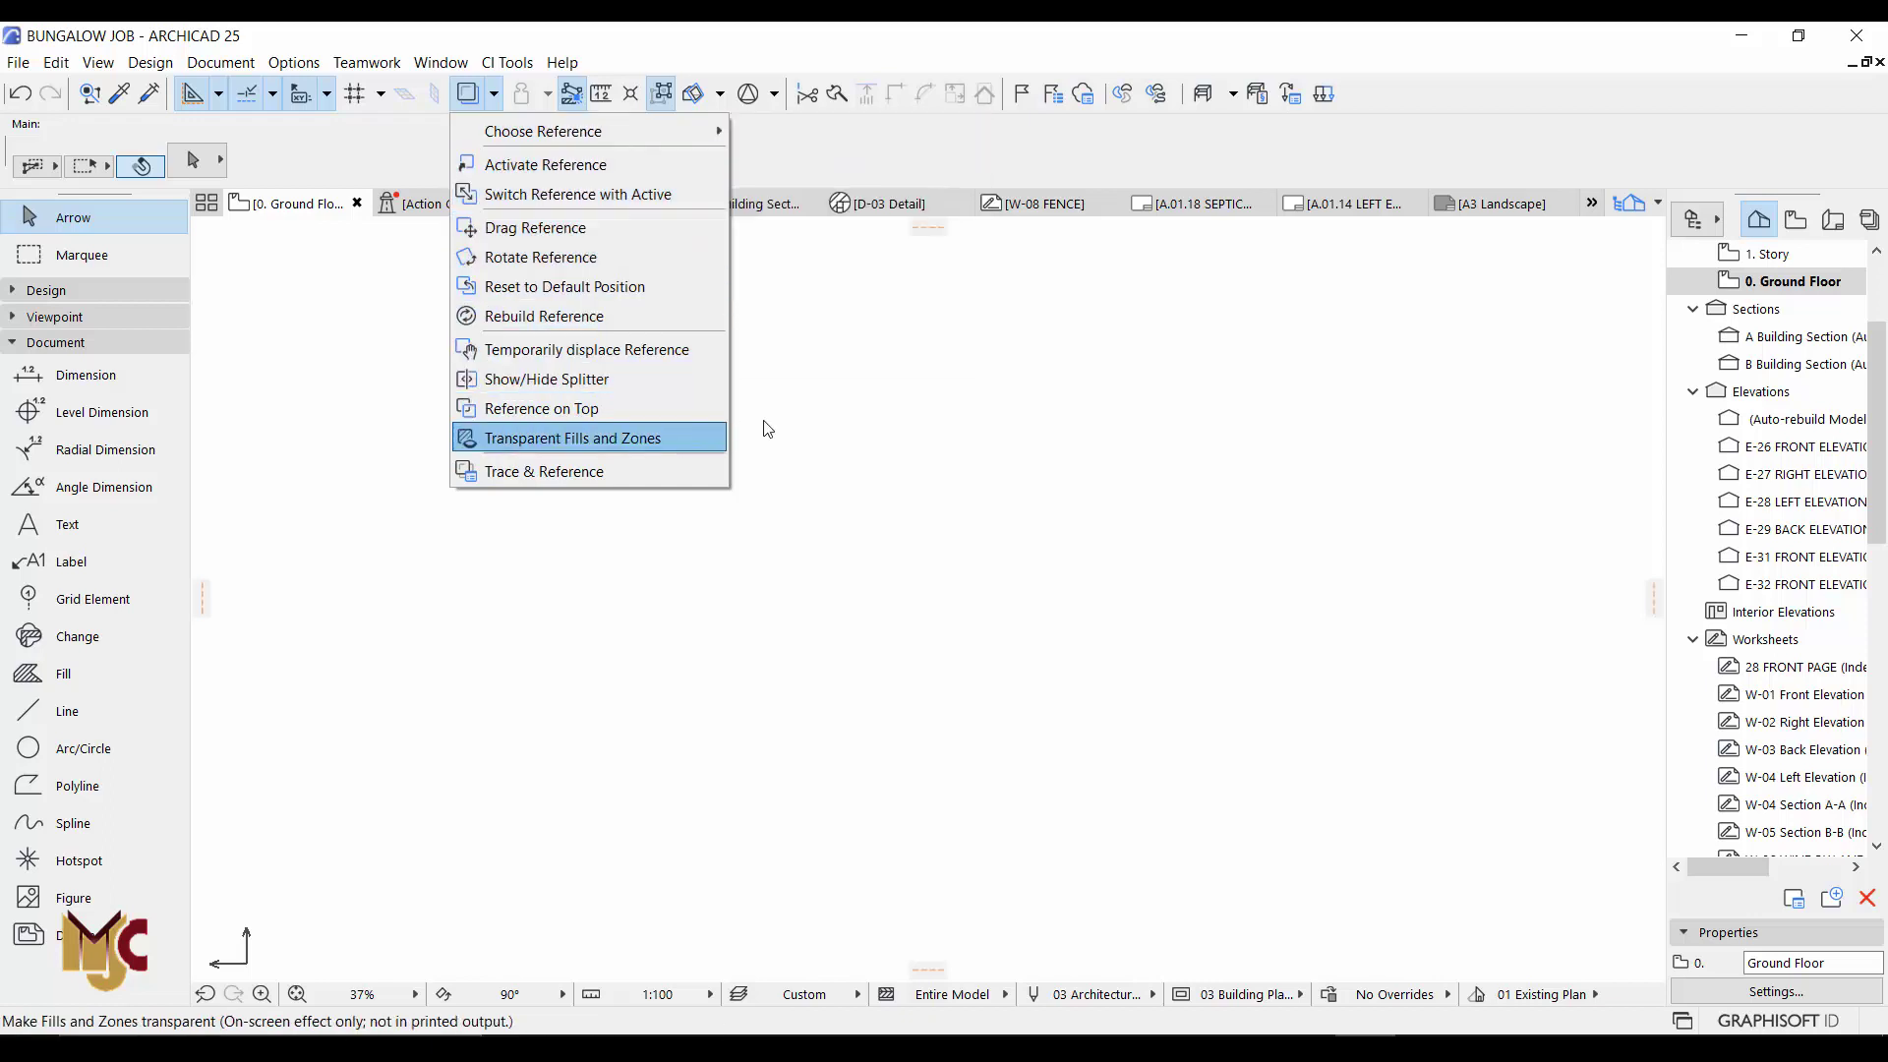
click(818, 391)
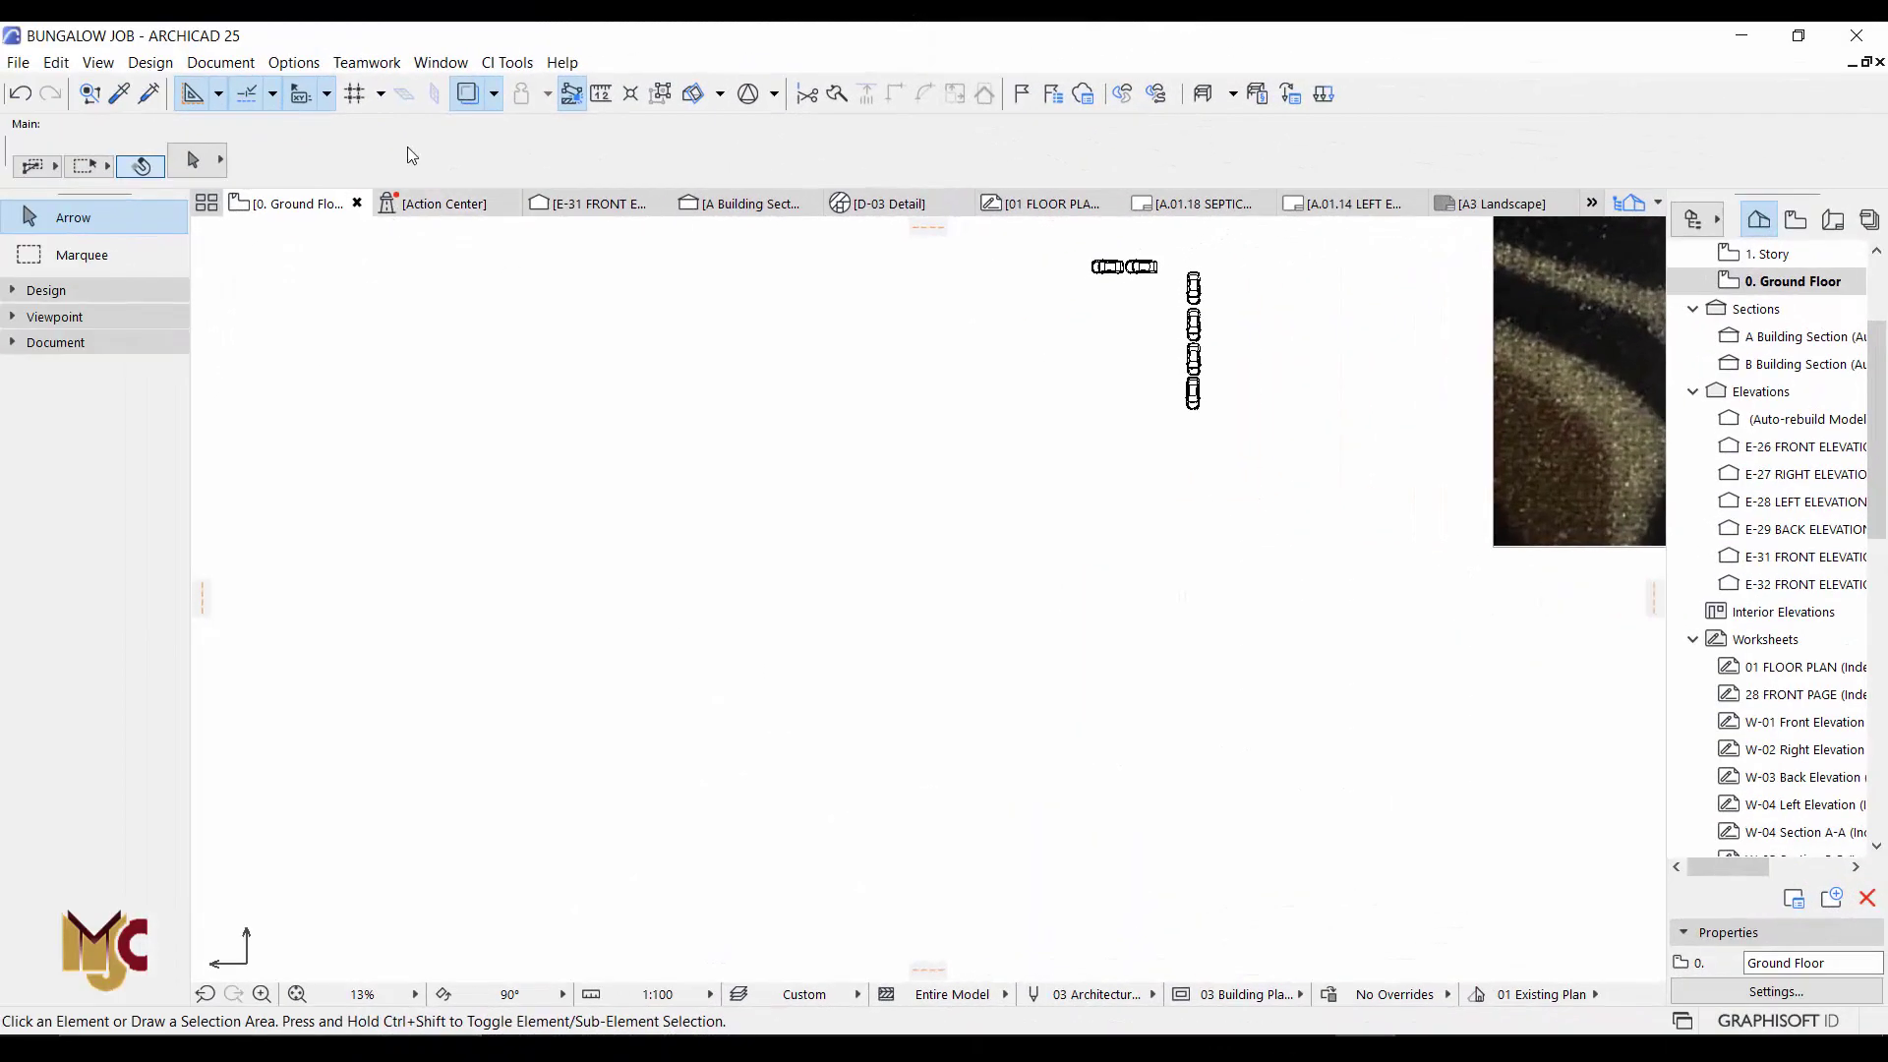
Step: Browse the Trace & Reference menu's Choose Reference options, including Above Current Story
click(497, 93)
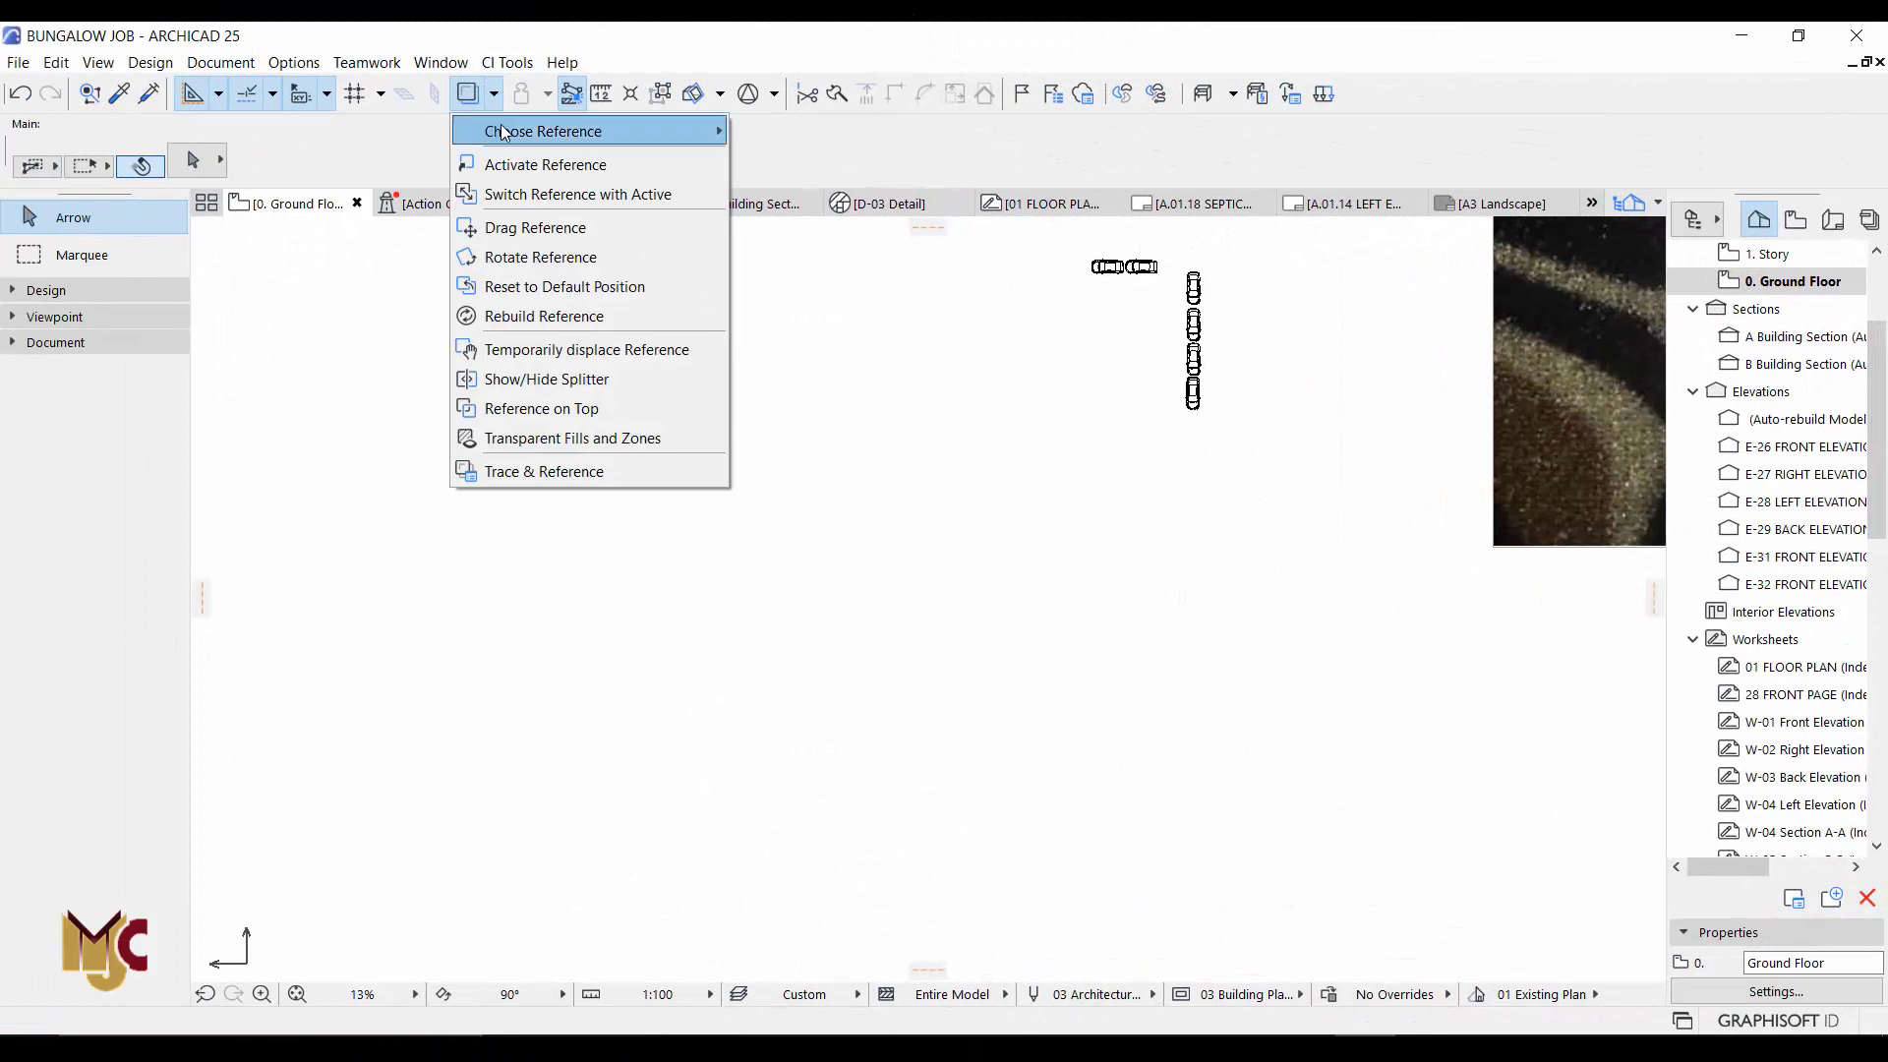
mouse_move(511, 134)
click(496, 95)
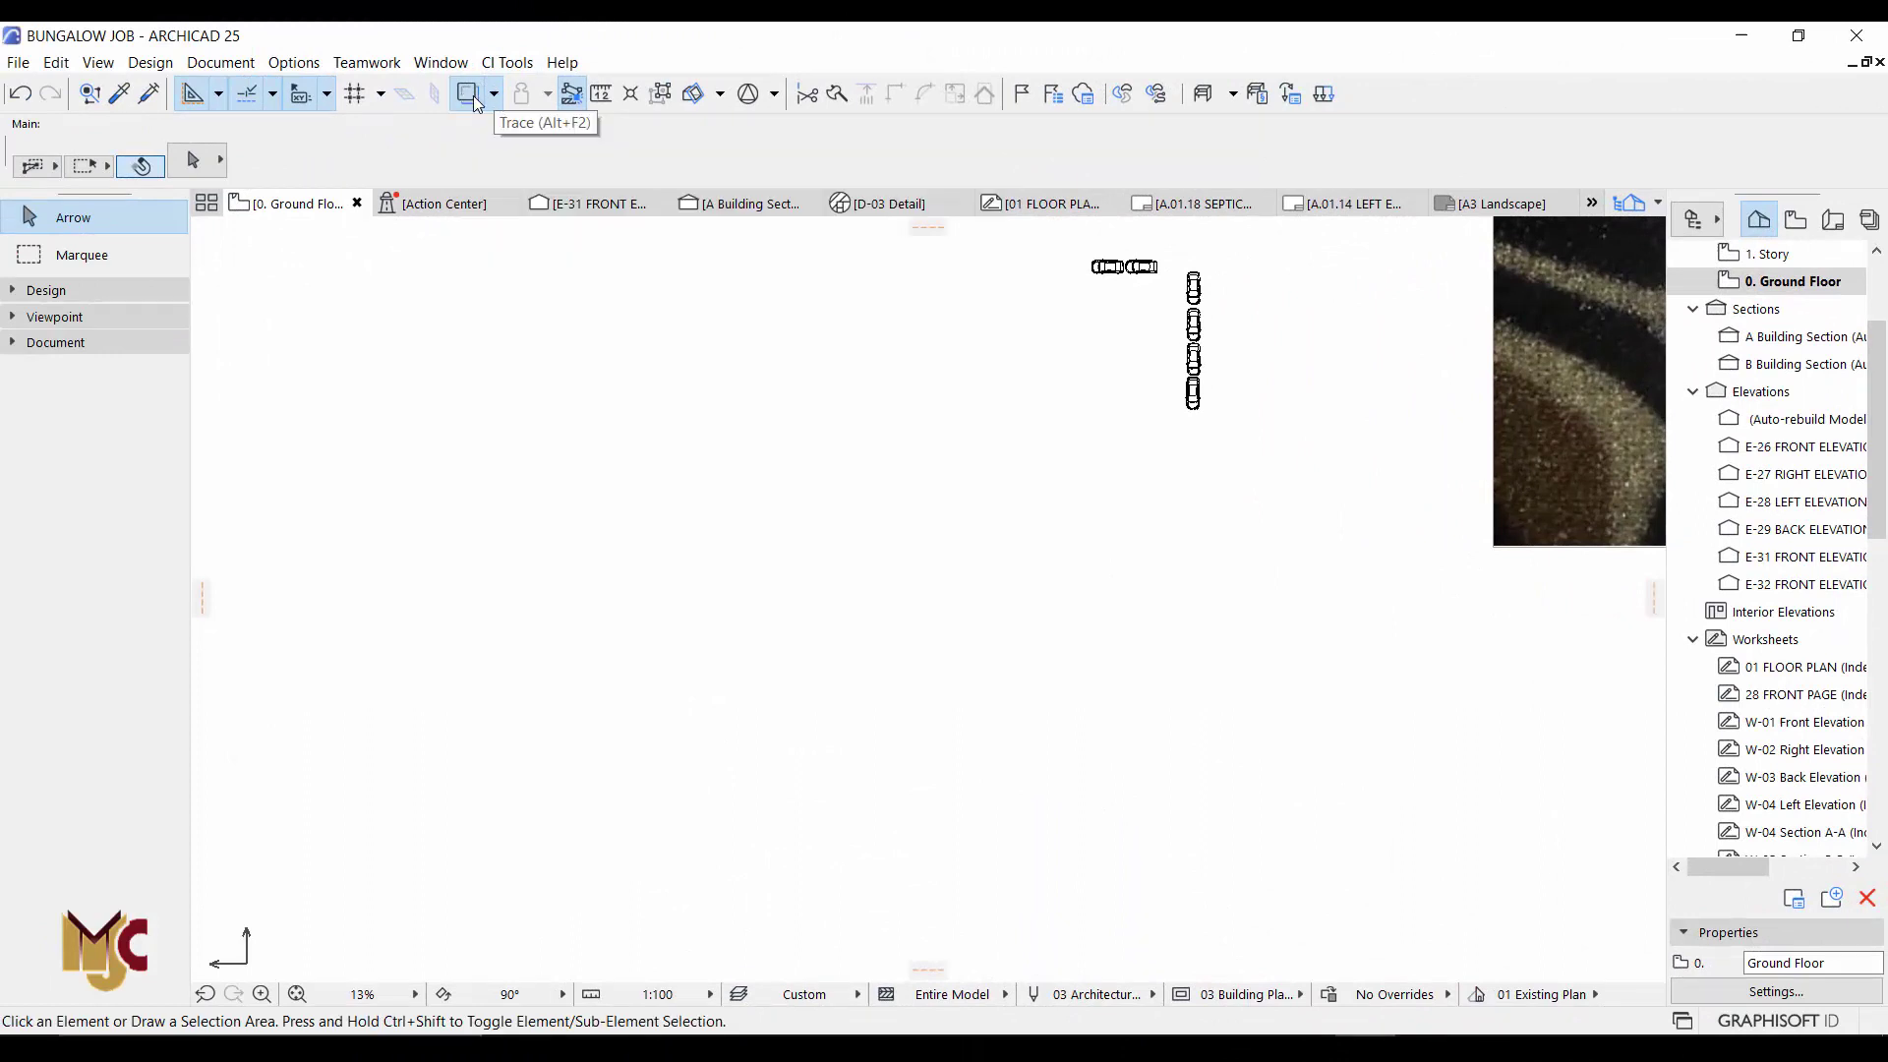
click(491, 96)
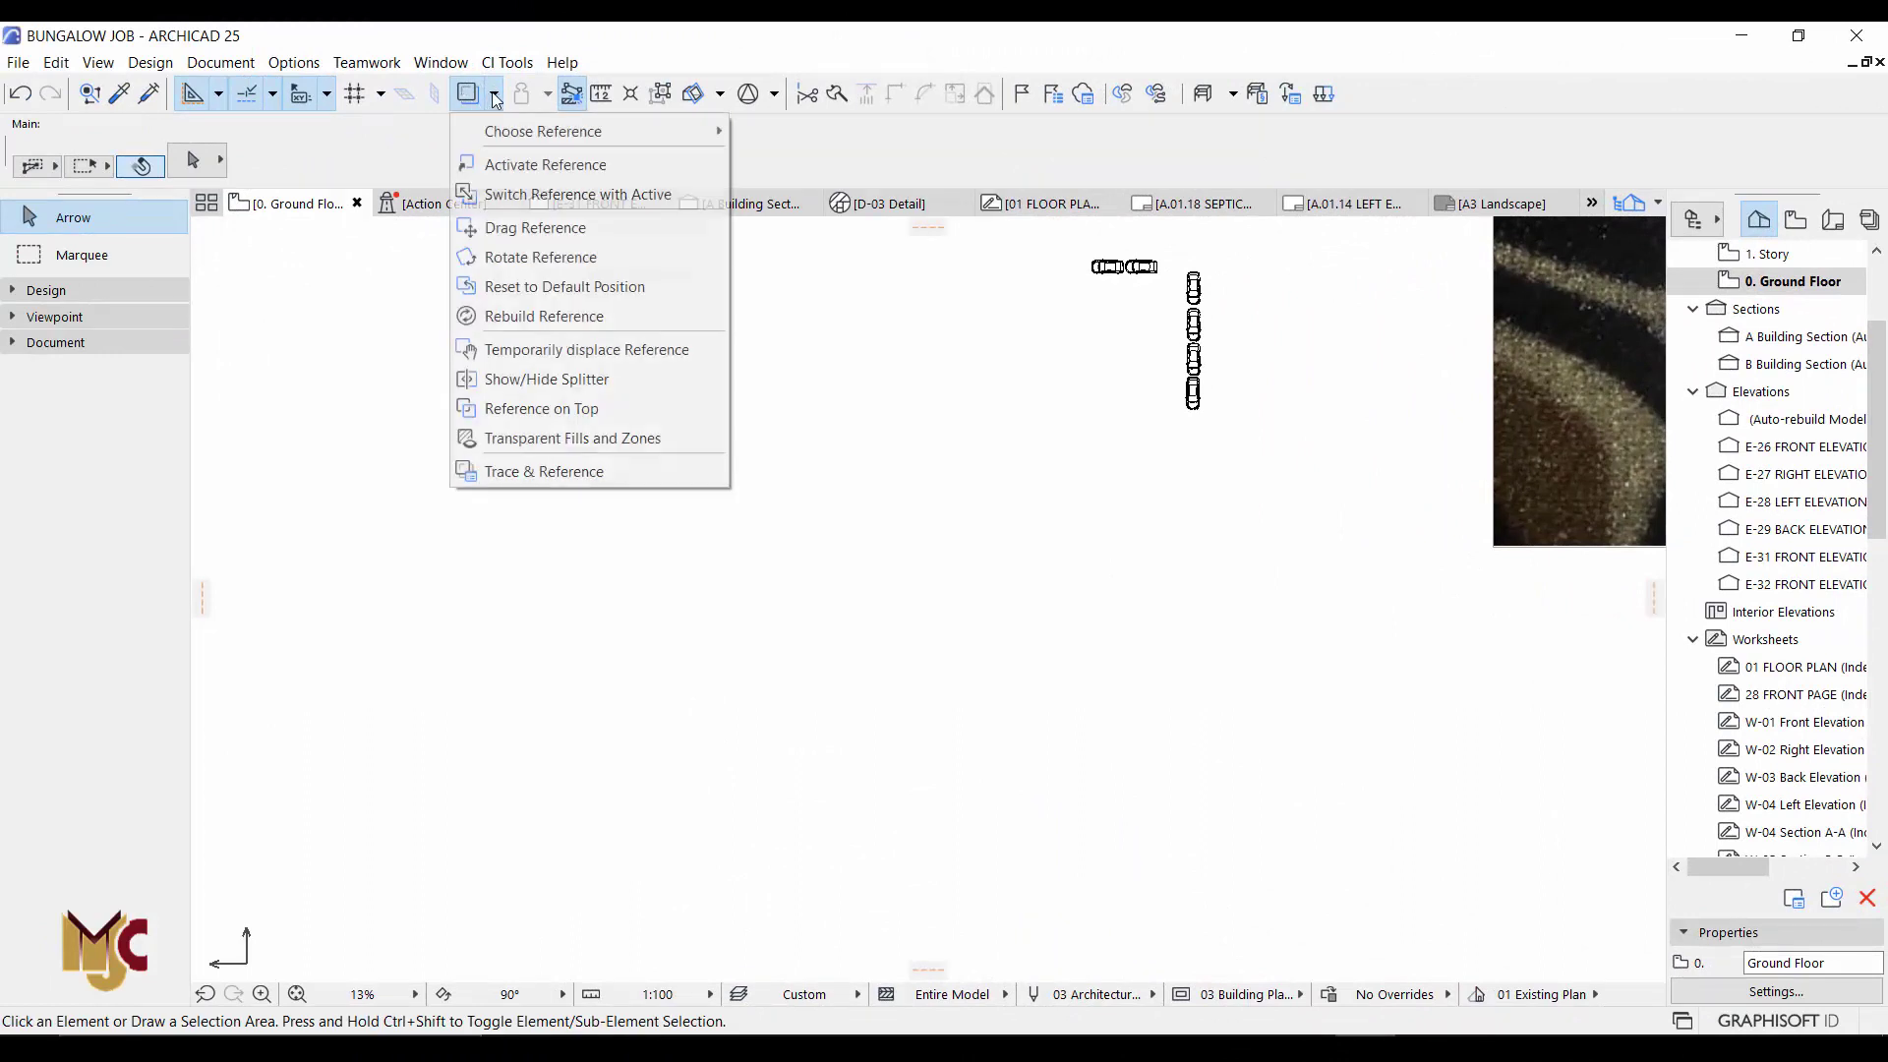
mouse_move(664, 131)
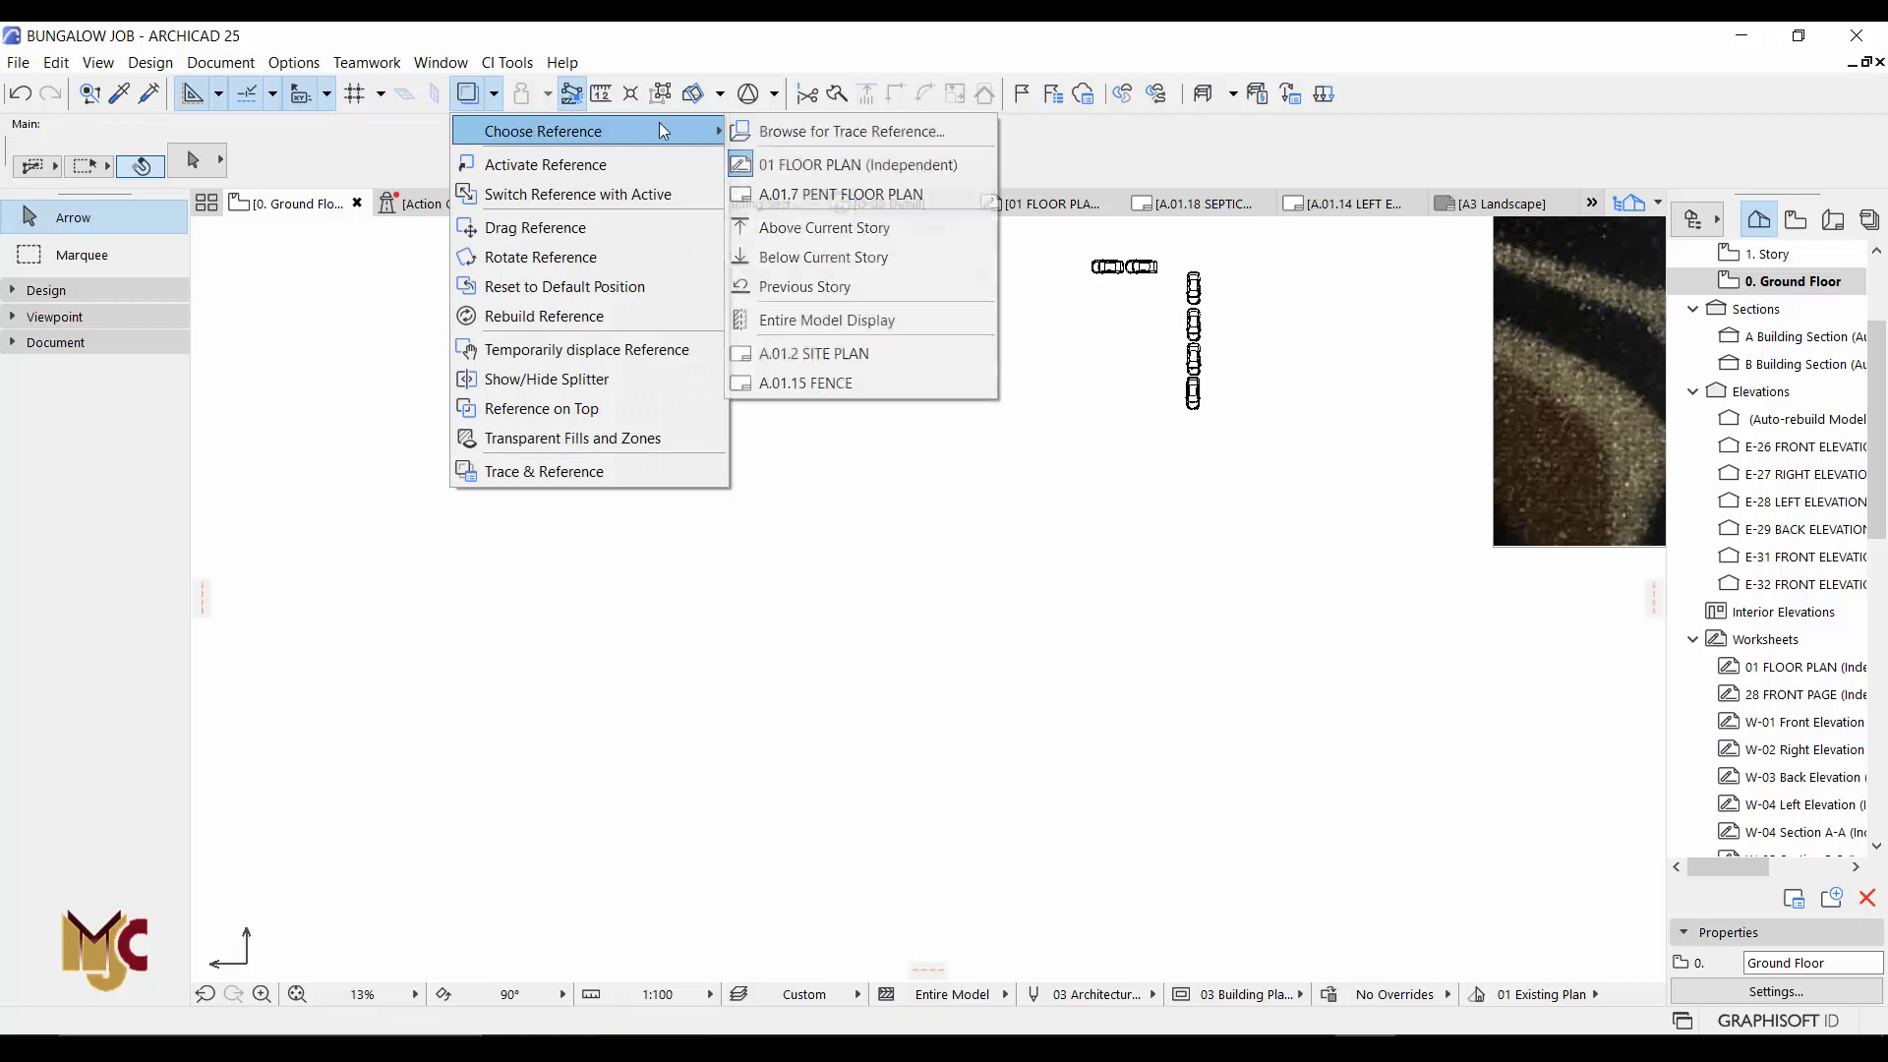
click(851, 232)
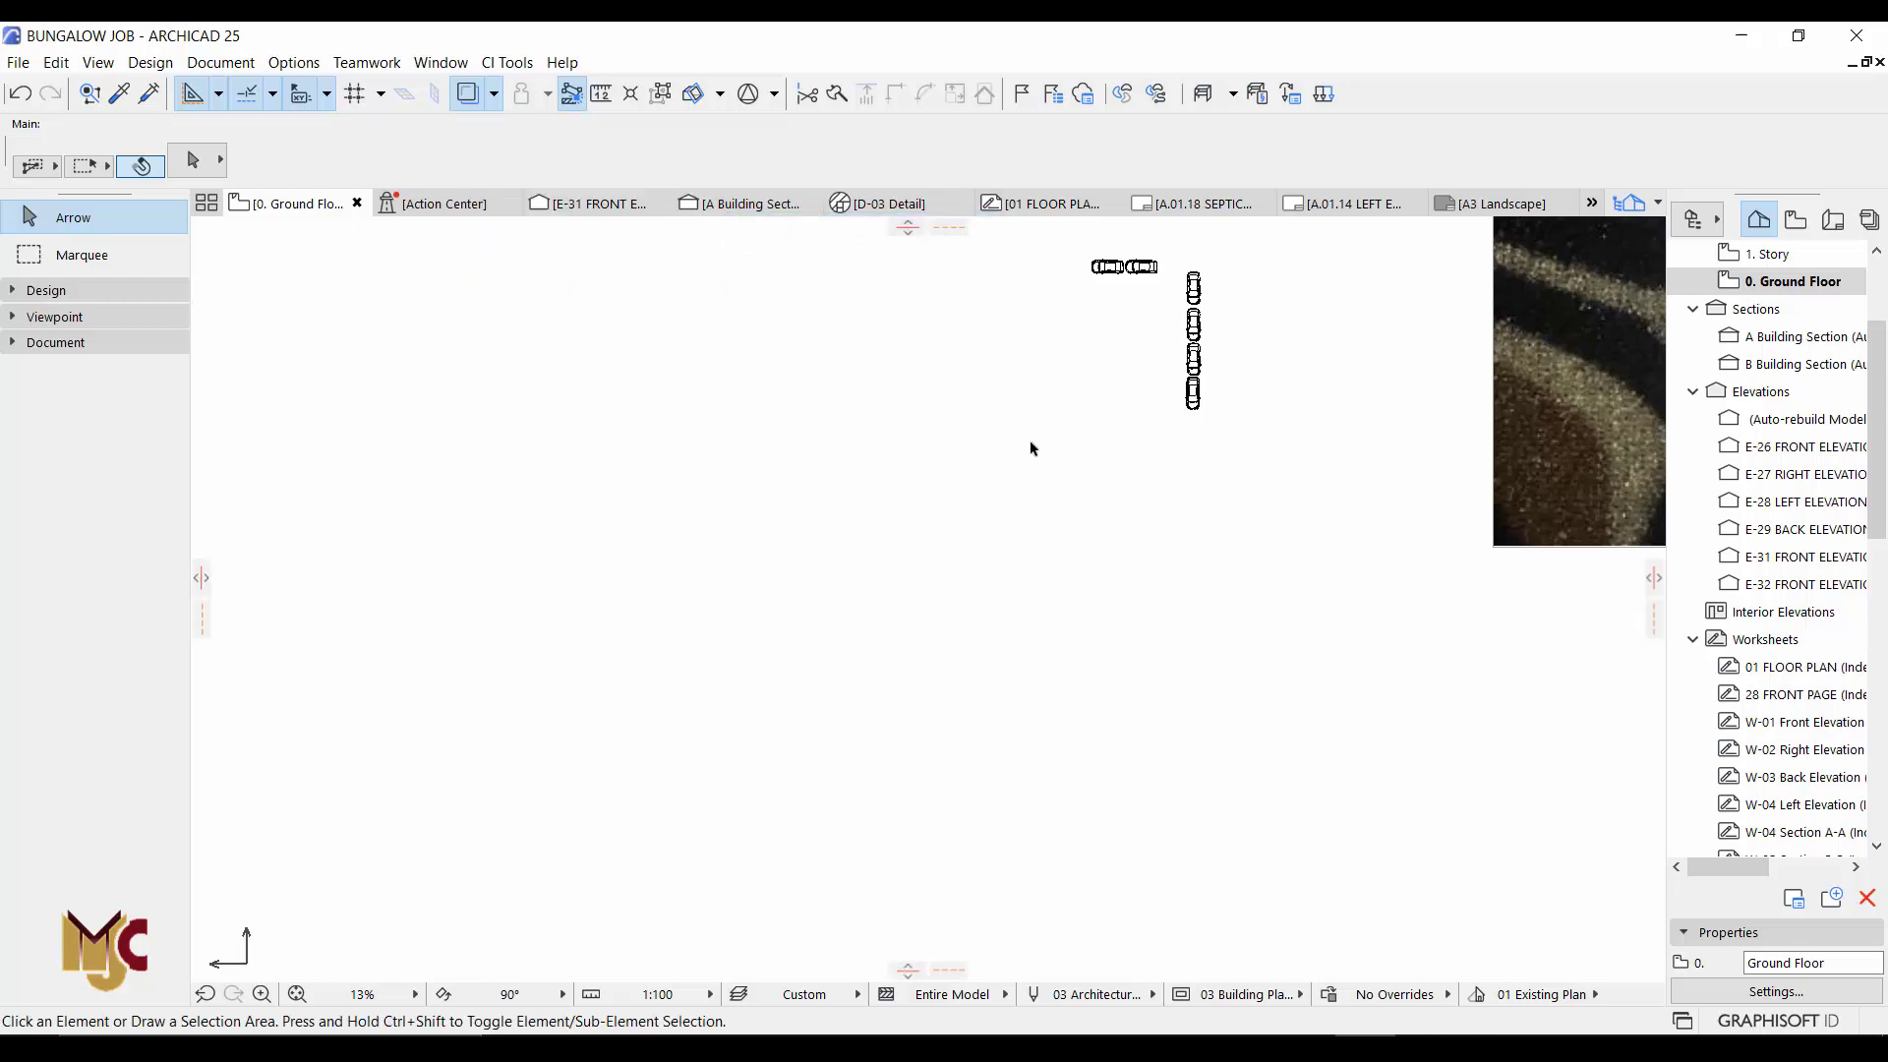
scroll(950, 464, down, 4)
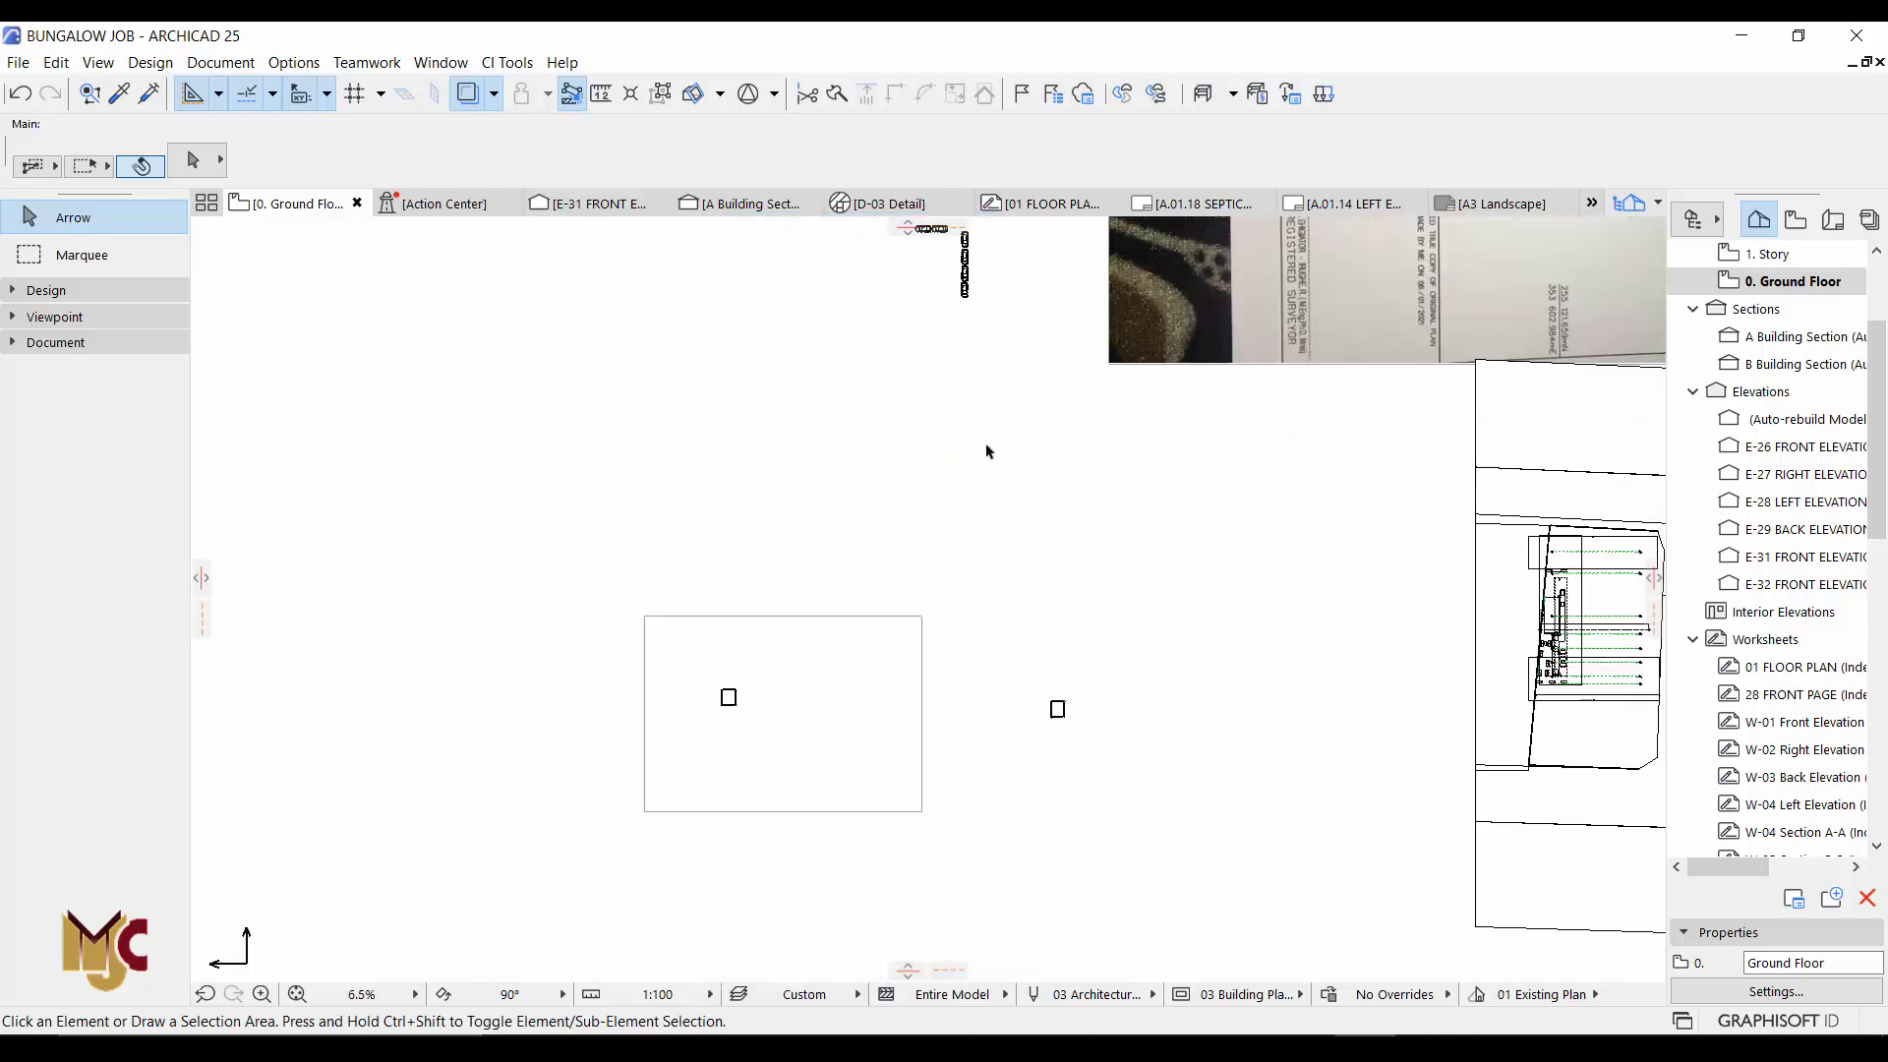
middle_drag(1283, 533, 832, 452)
scroll(1036, 842, up, 2)
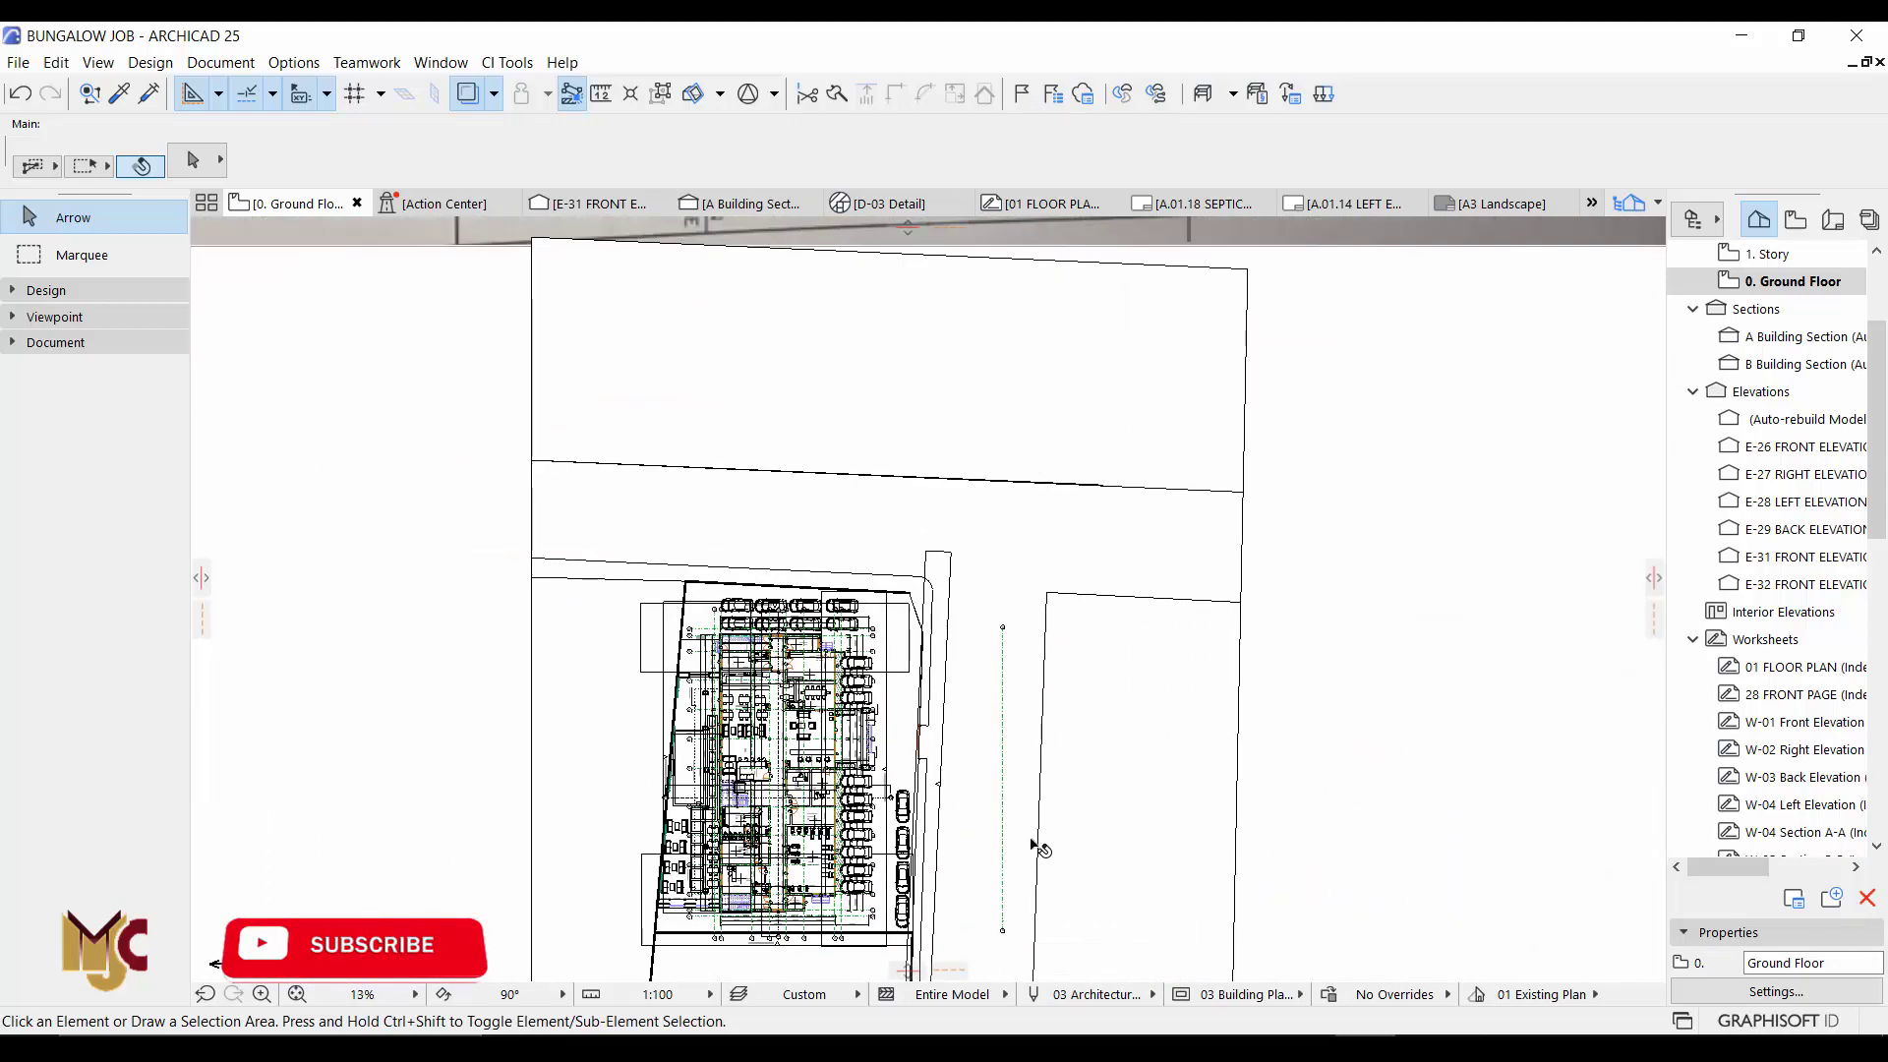
scroll(826, 630, up, 4)
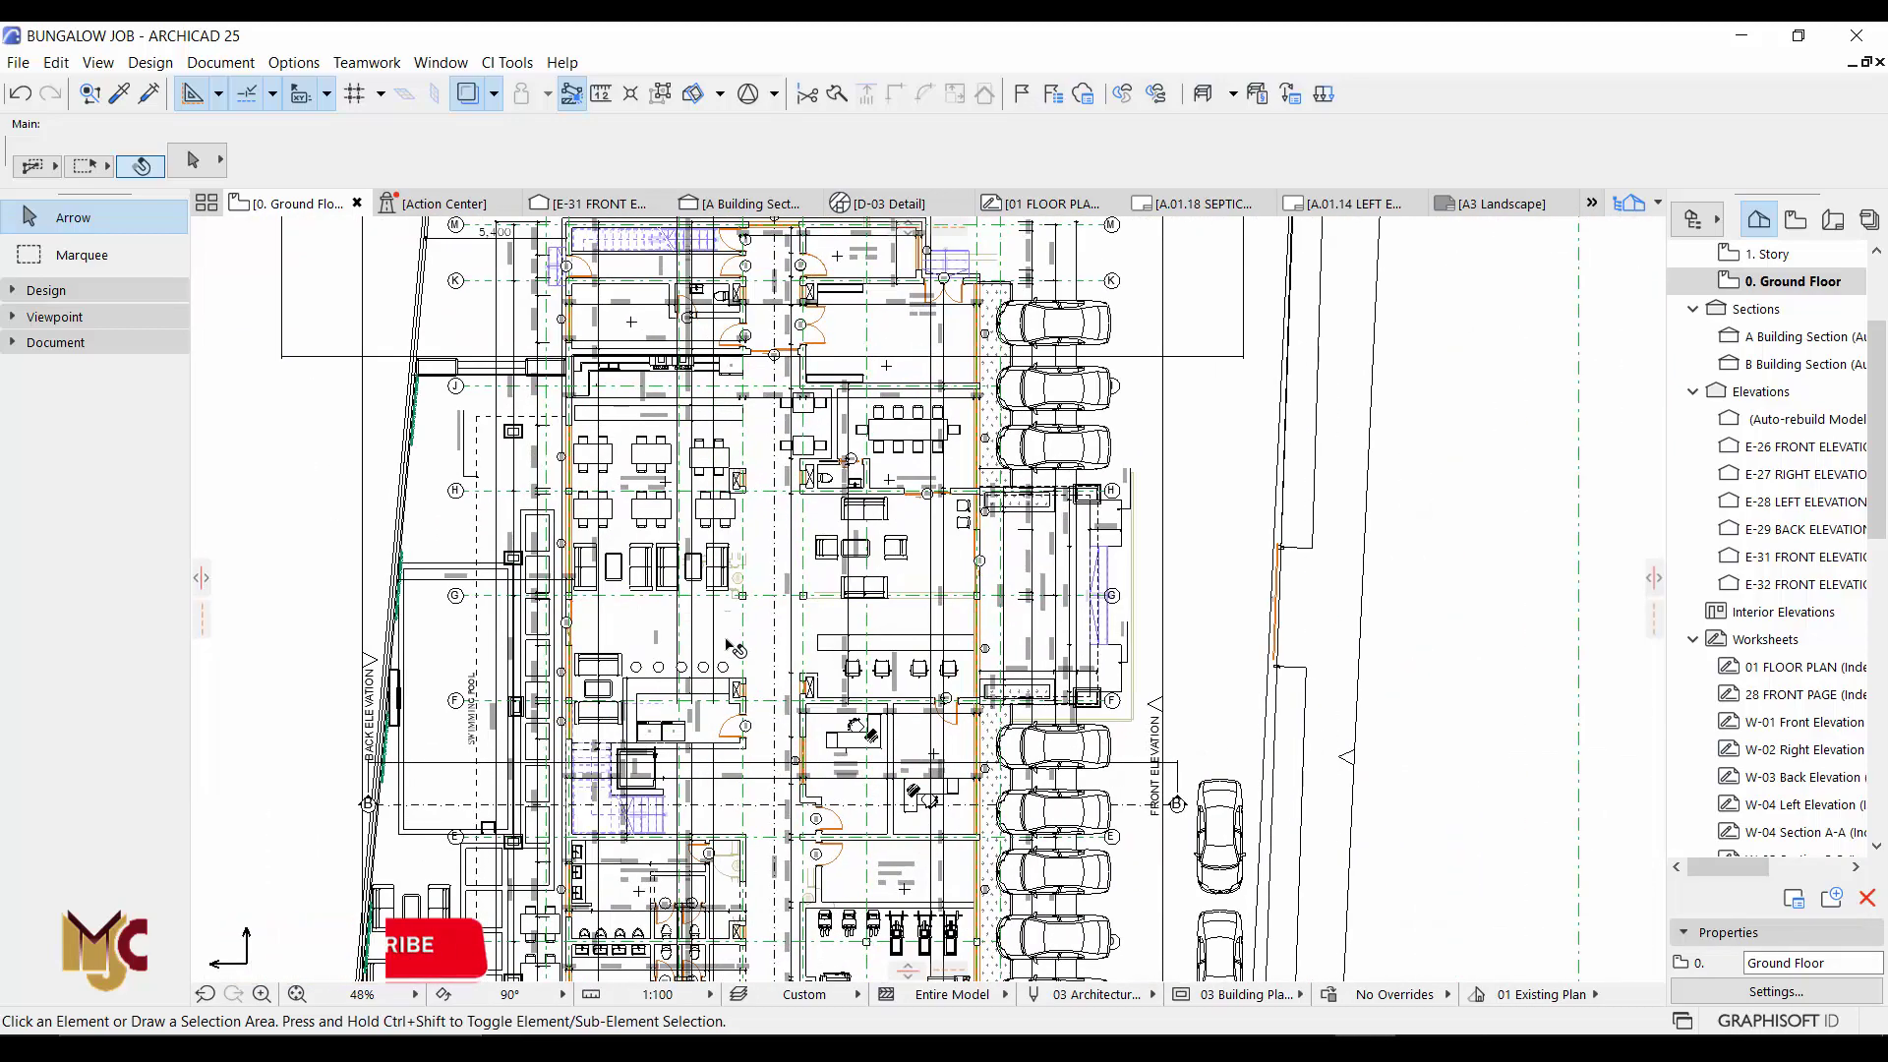
scroll(865, 616, up, 3)
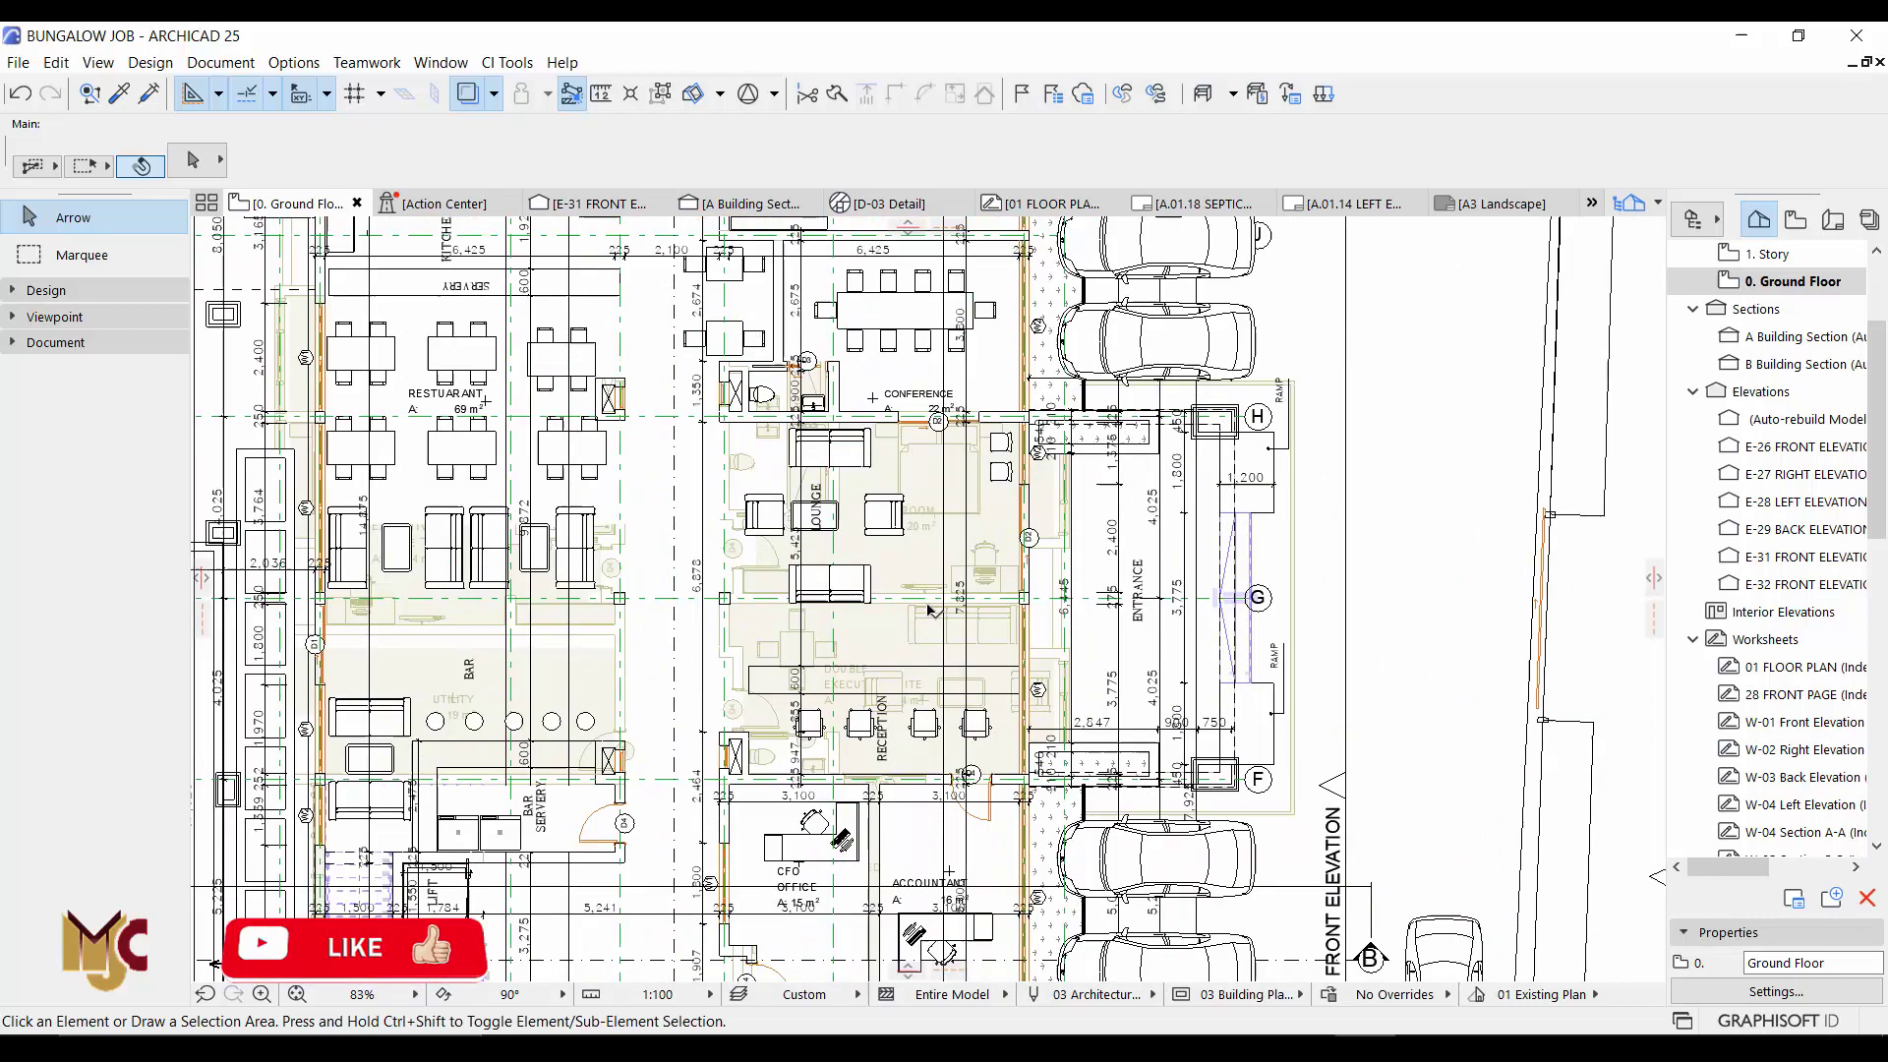
scroll(914, 572, up, 1)
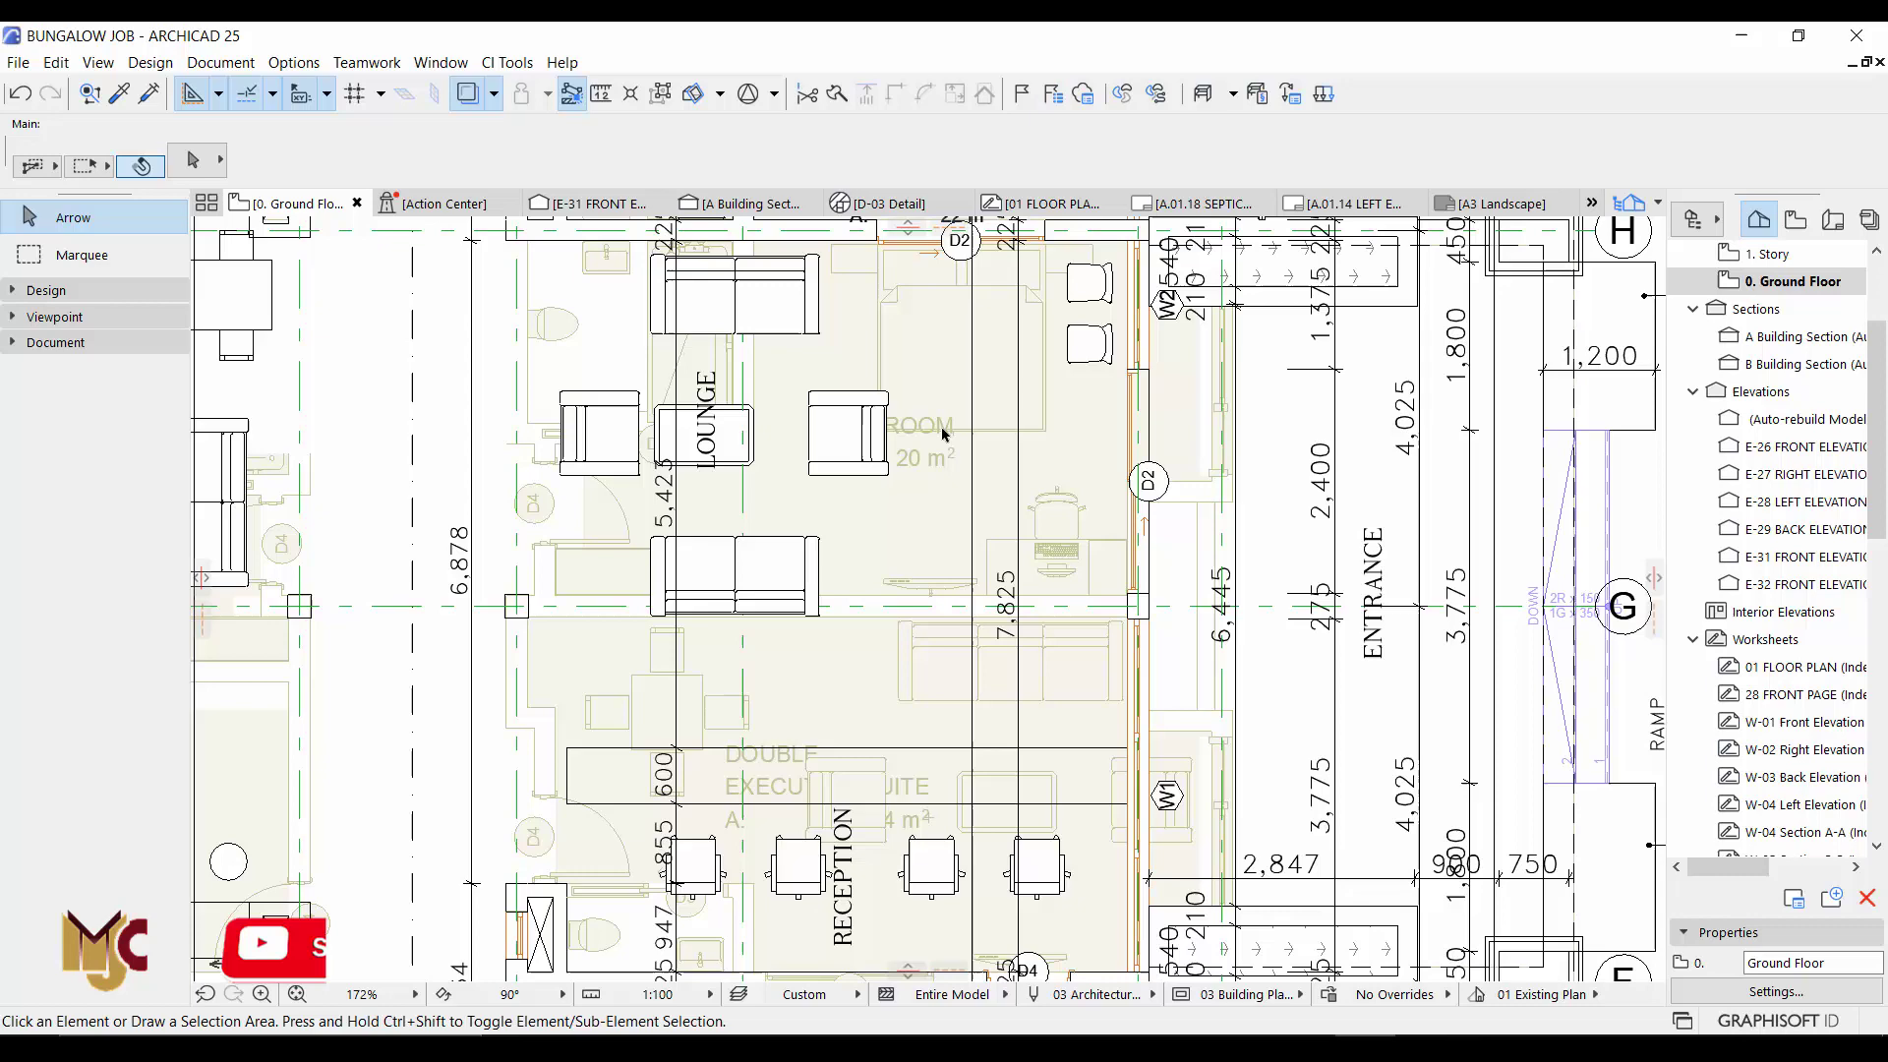
Step: Choose Below Current Story as the trace reference
click(495, 97)
mouse_move(590, 136)
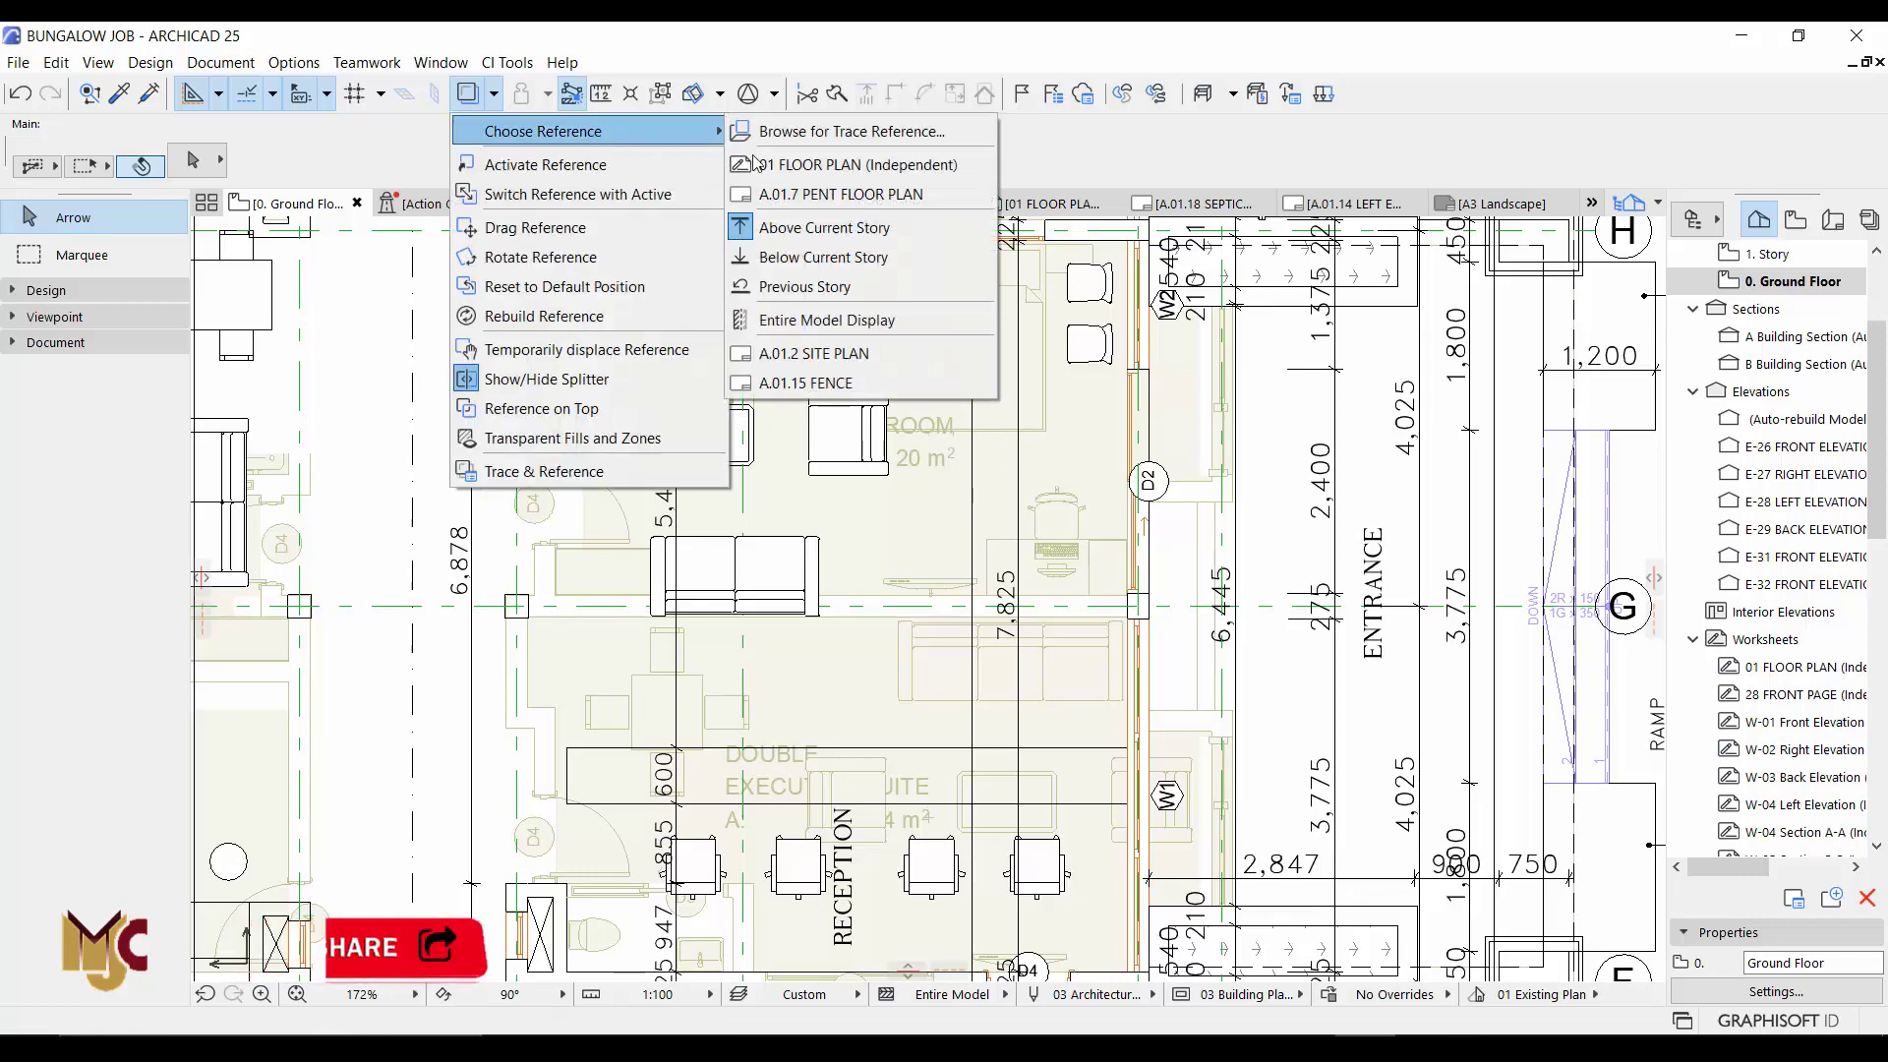
click(823, 257)
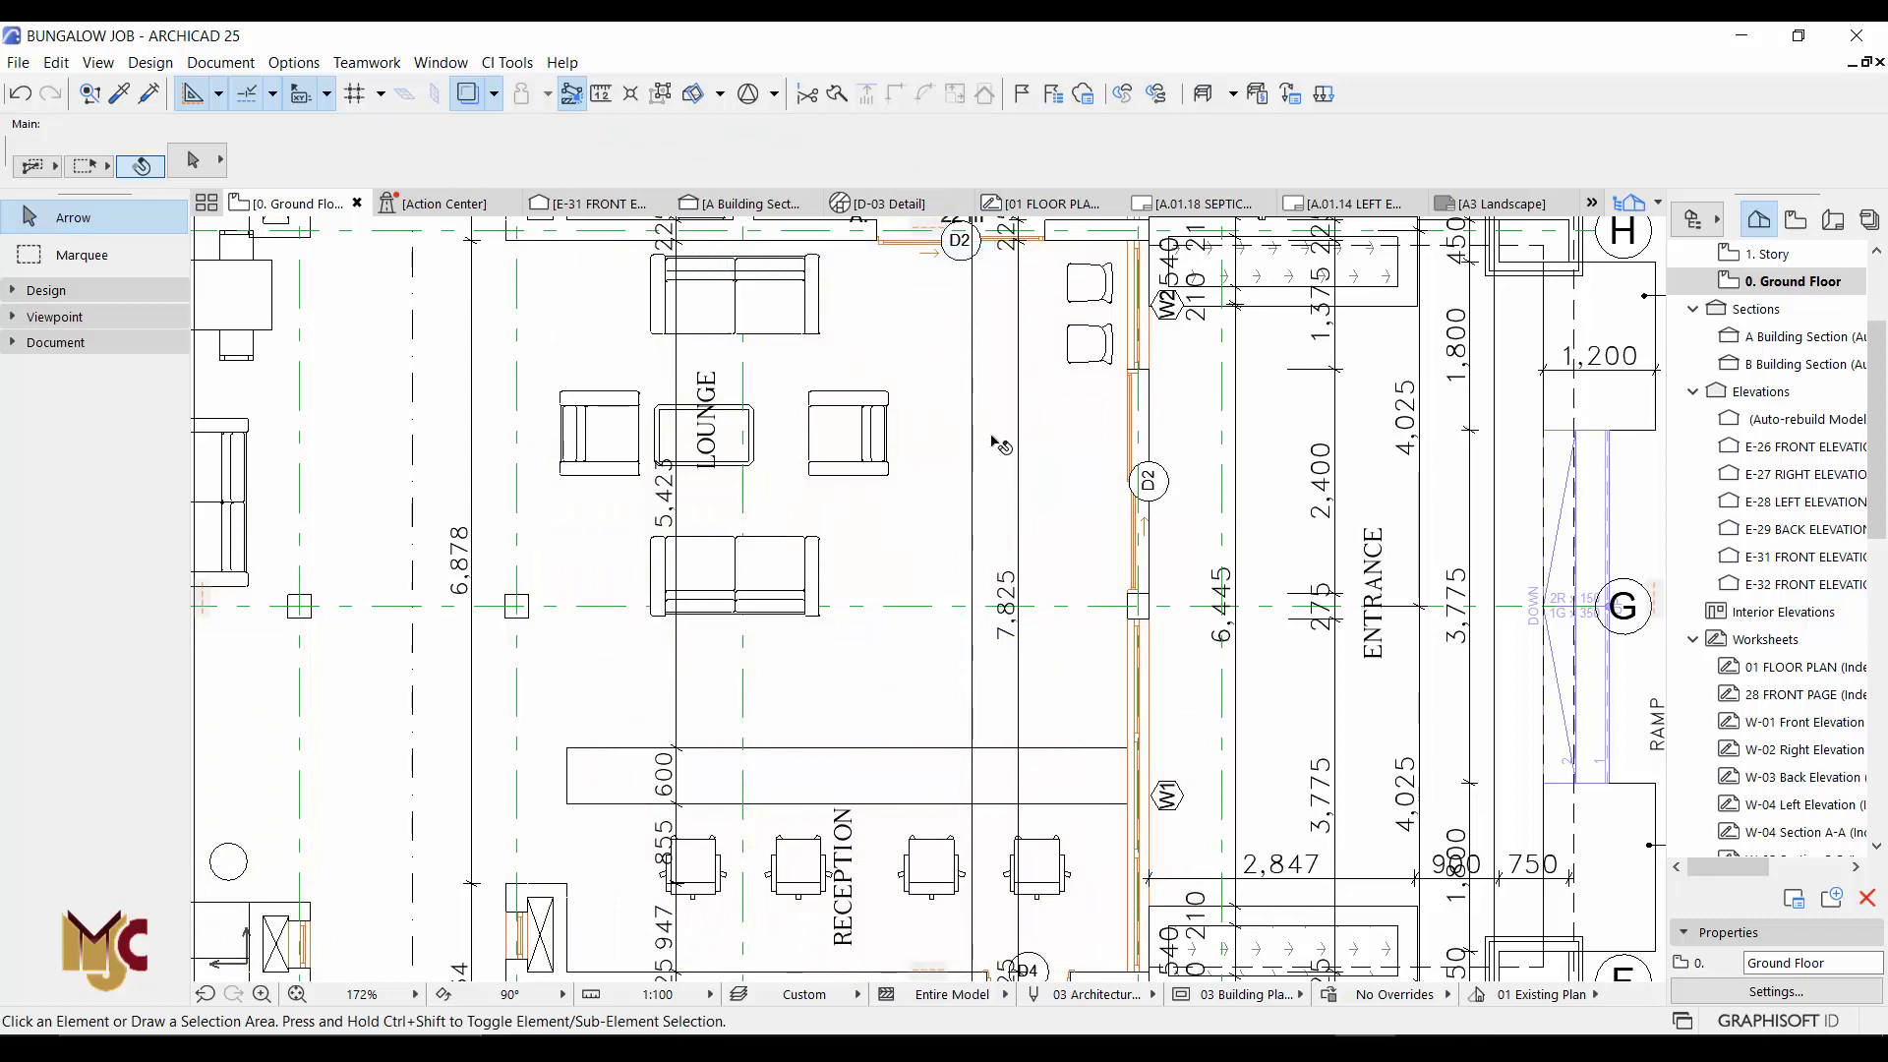
scroll(1170, 462, down, 2)
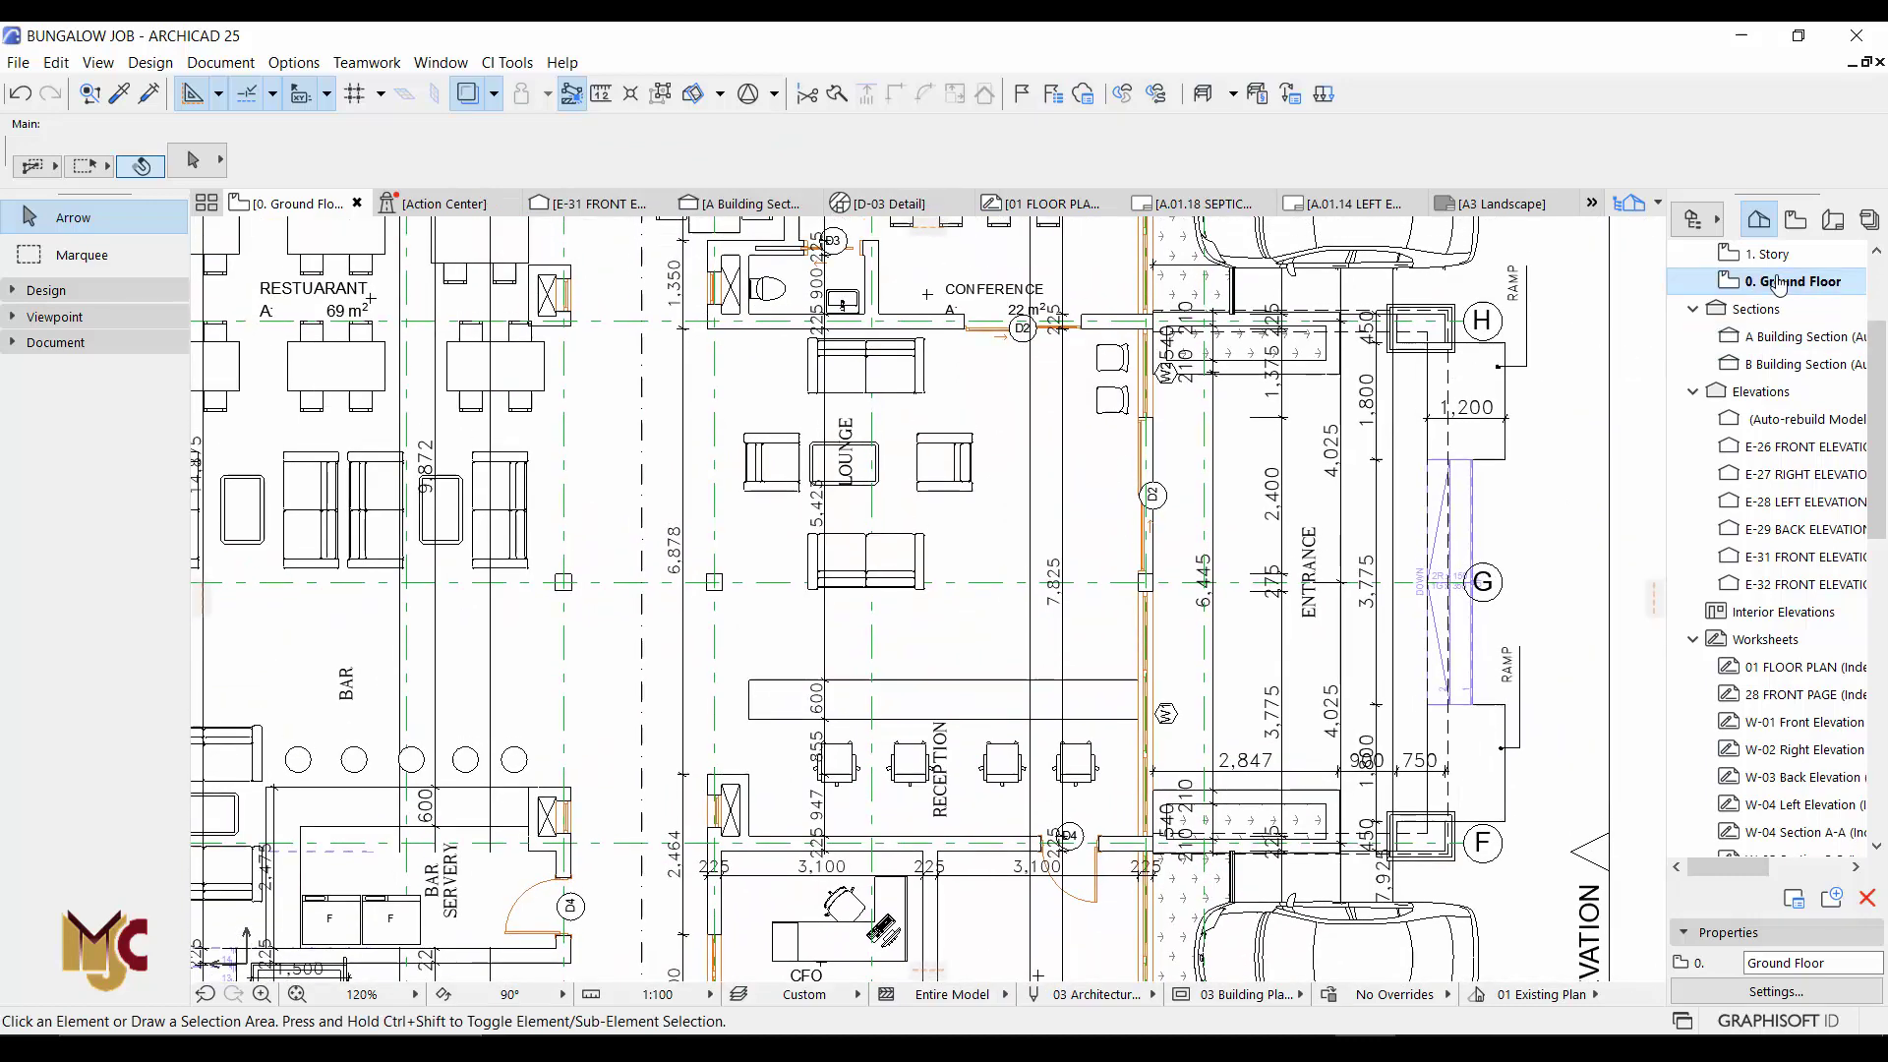
Step: Check the Trace & Reference options again and close the list
click(493, 94)
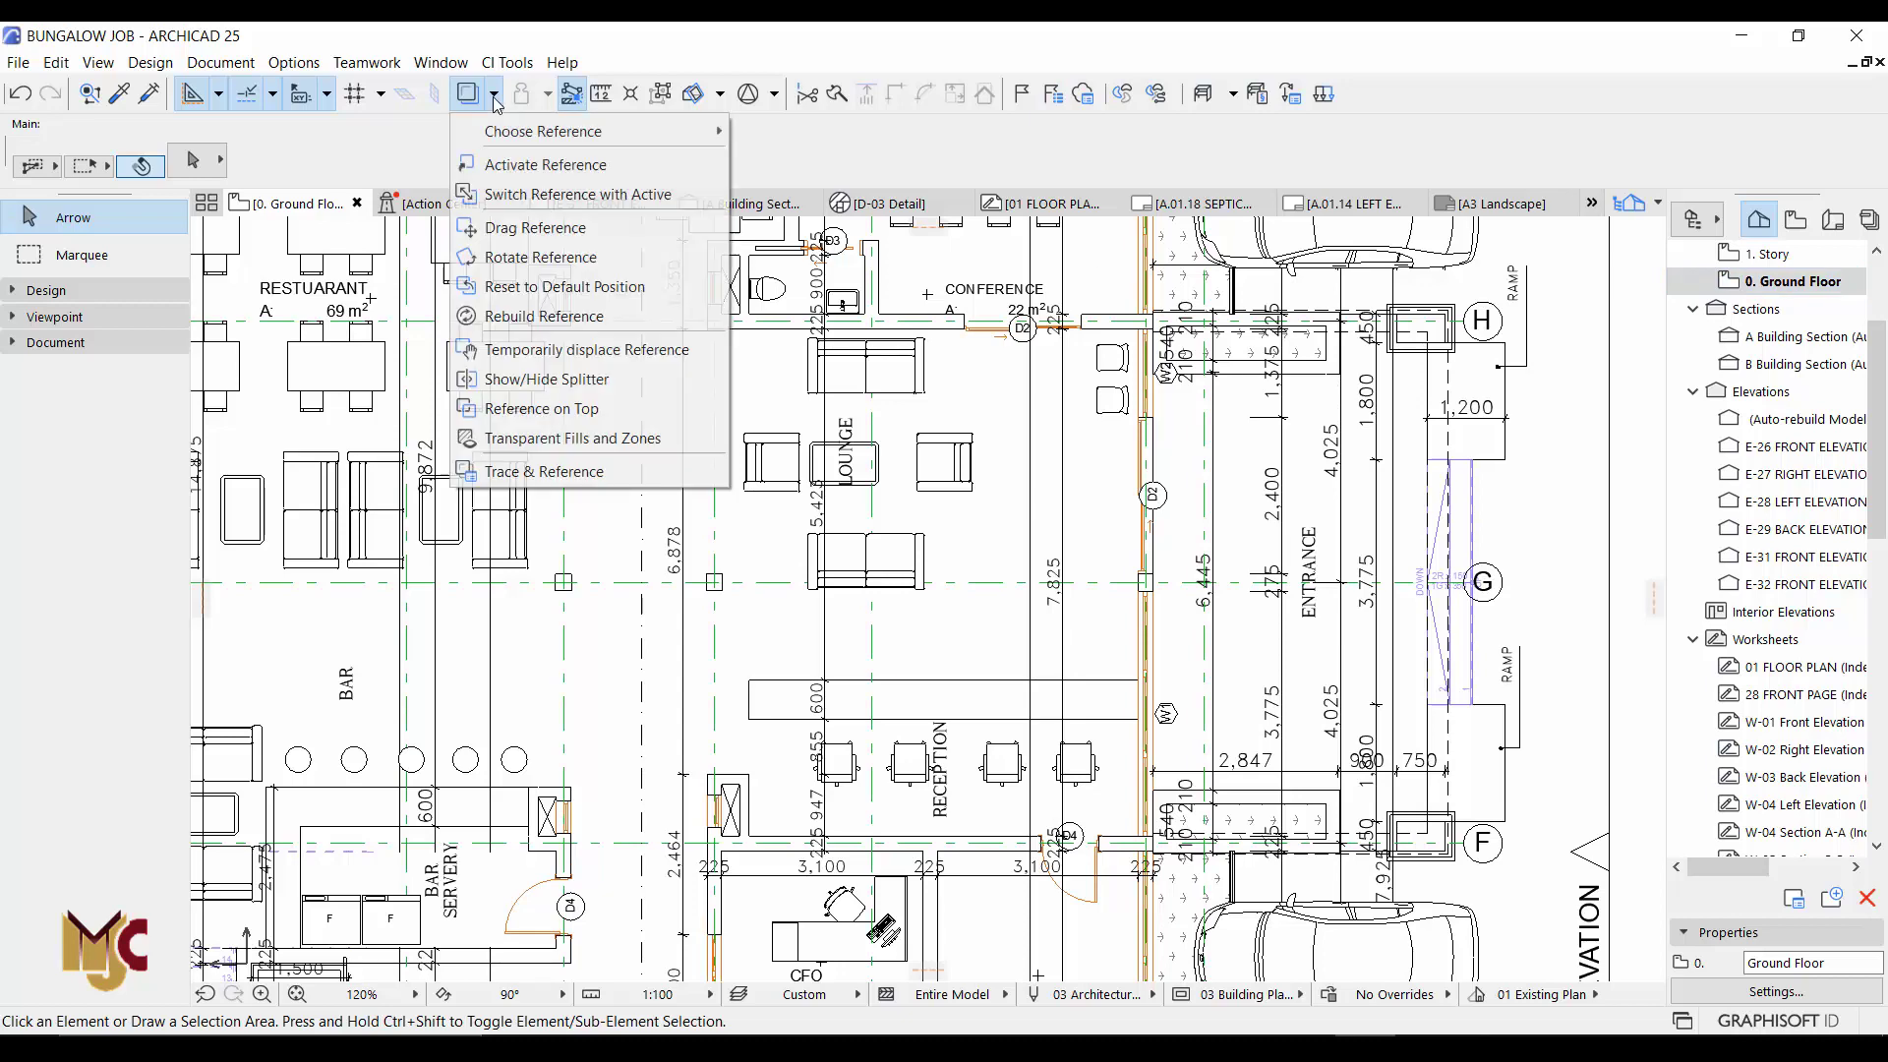
mouse_move(528, 133)
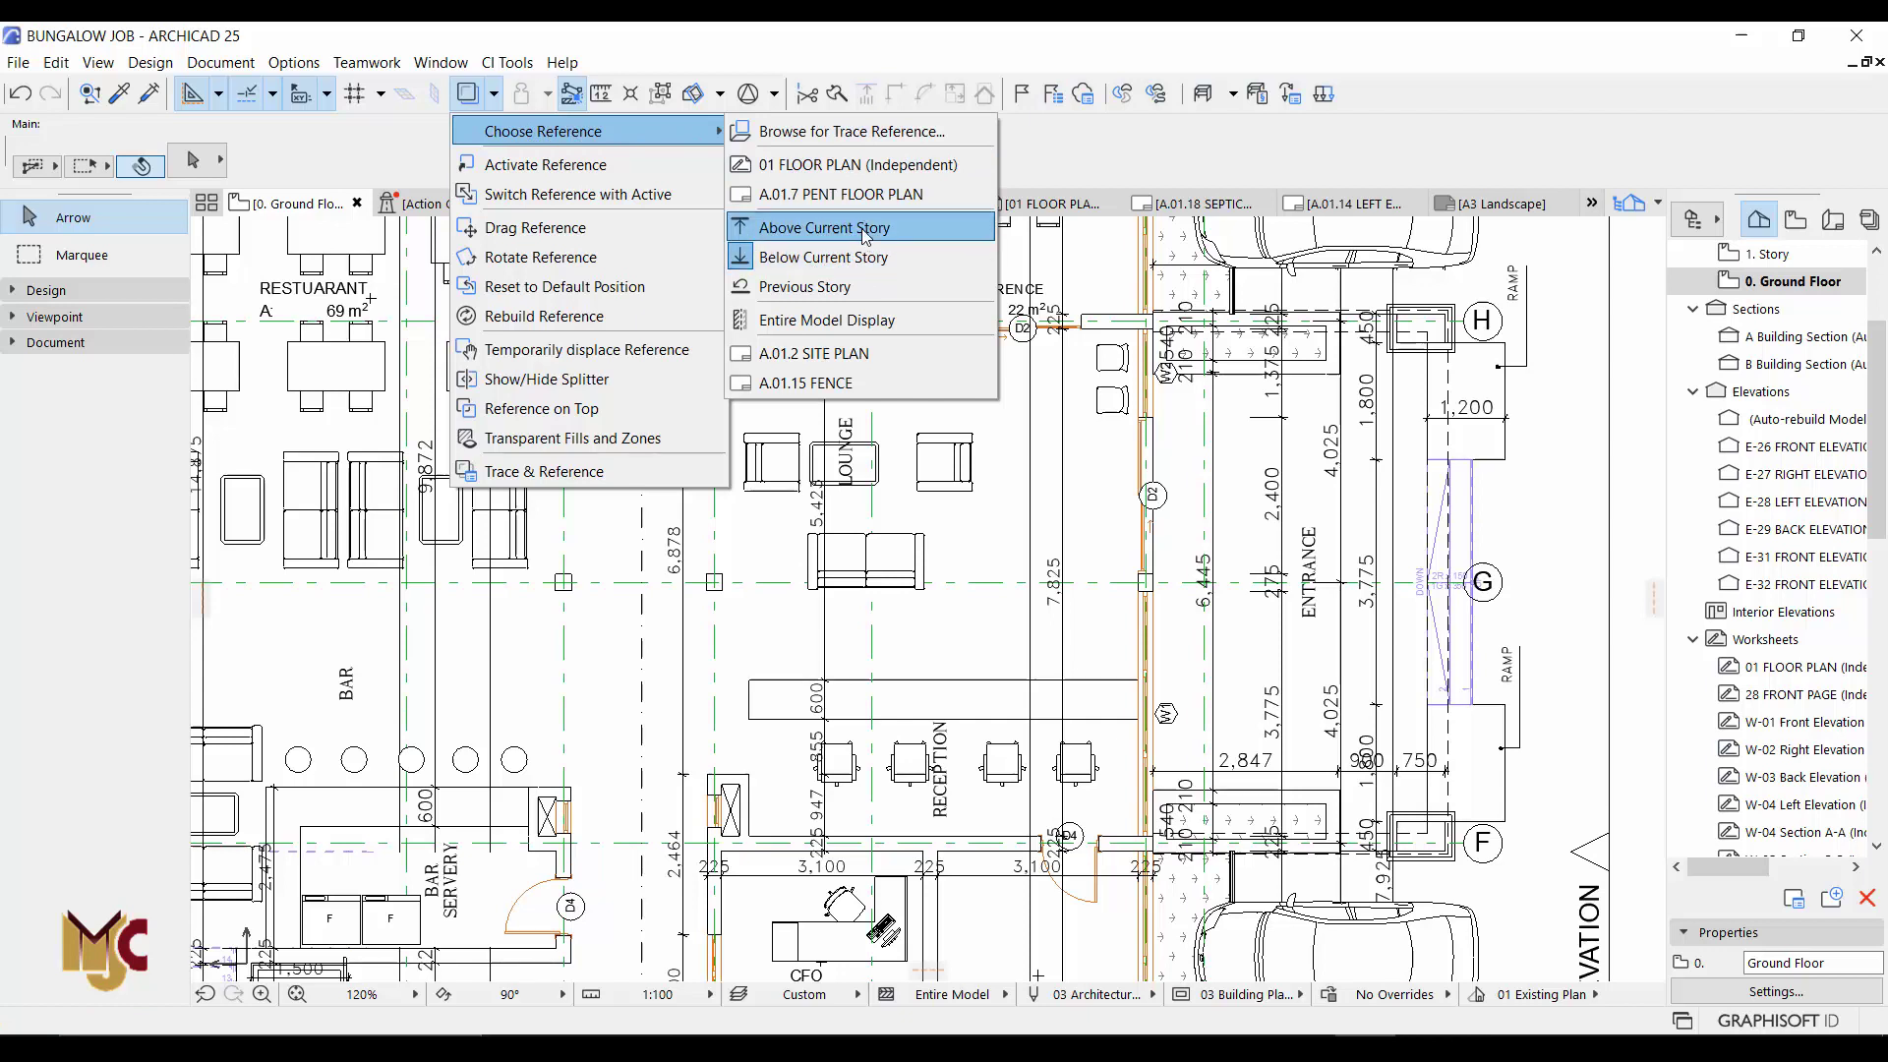
click(468, 99)
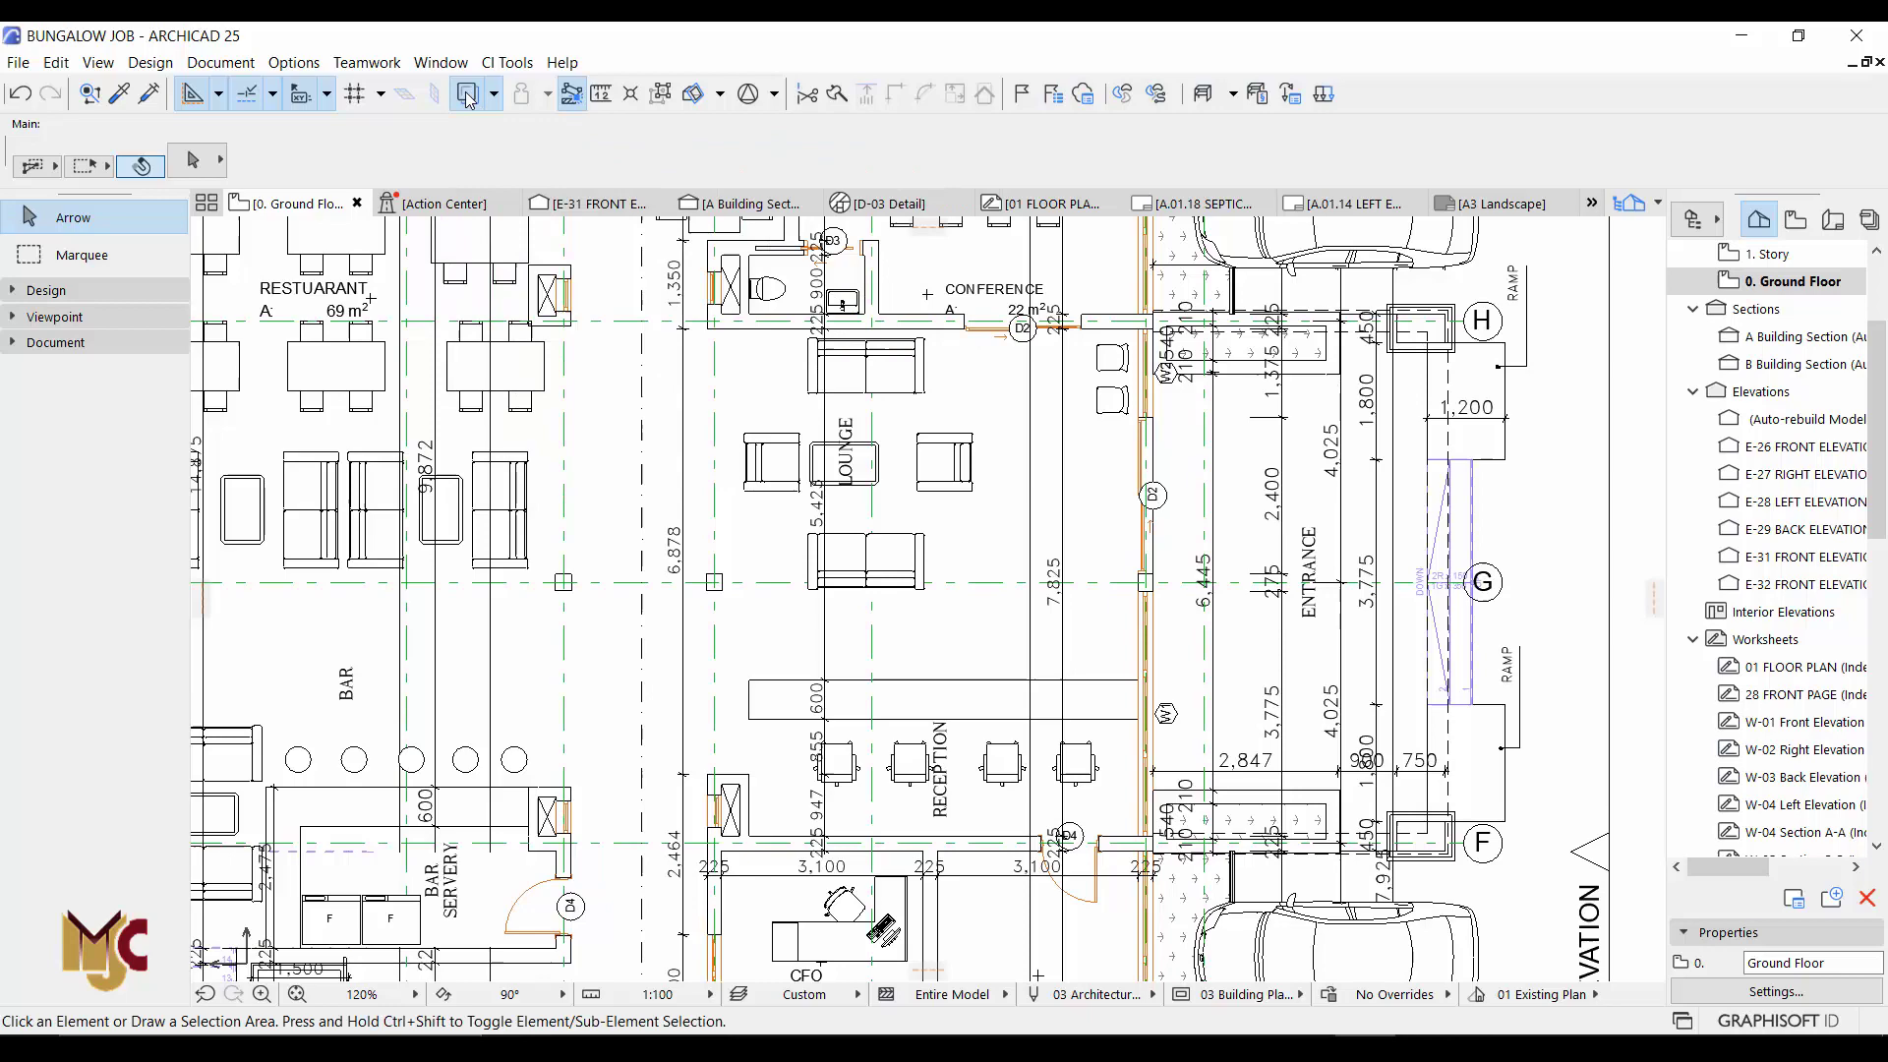
scroll(1171, 475, down, 10)
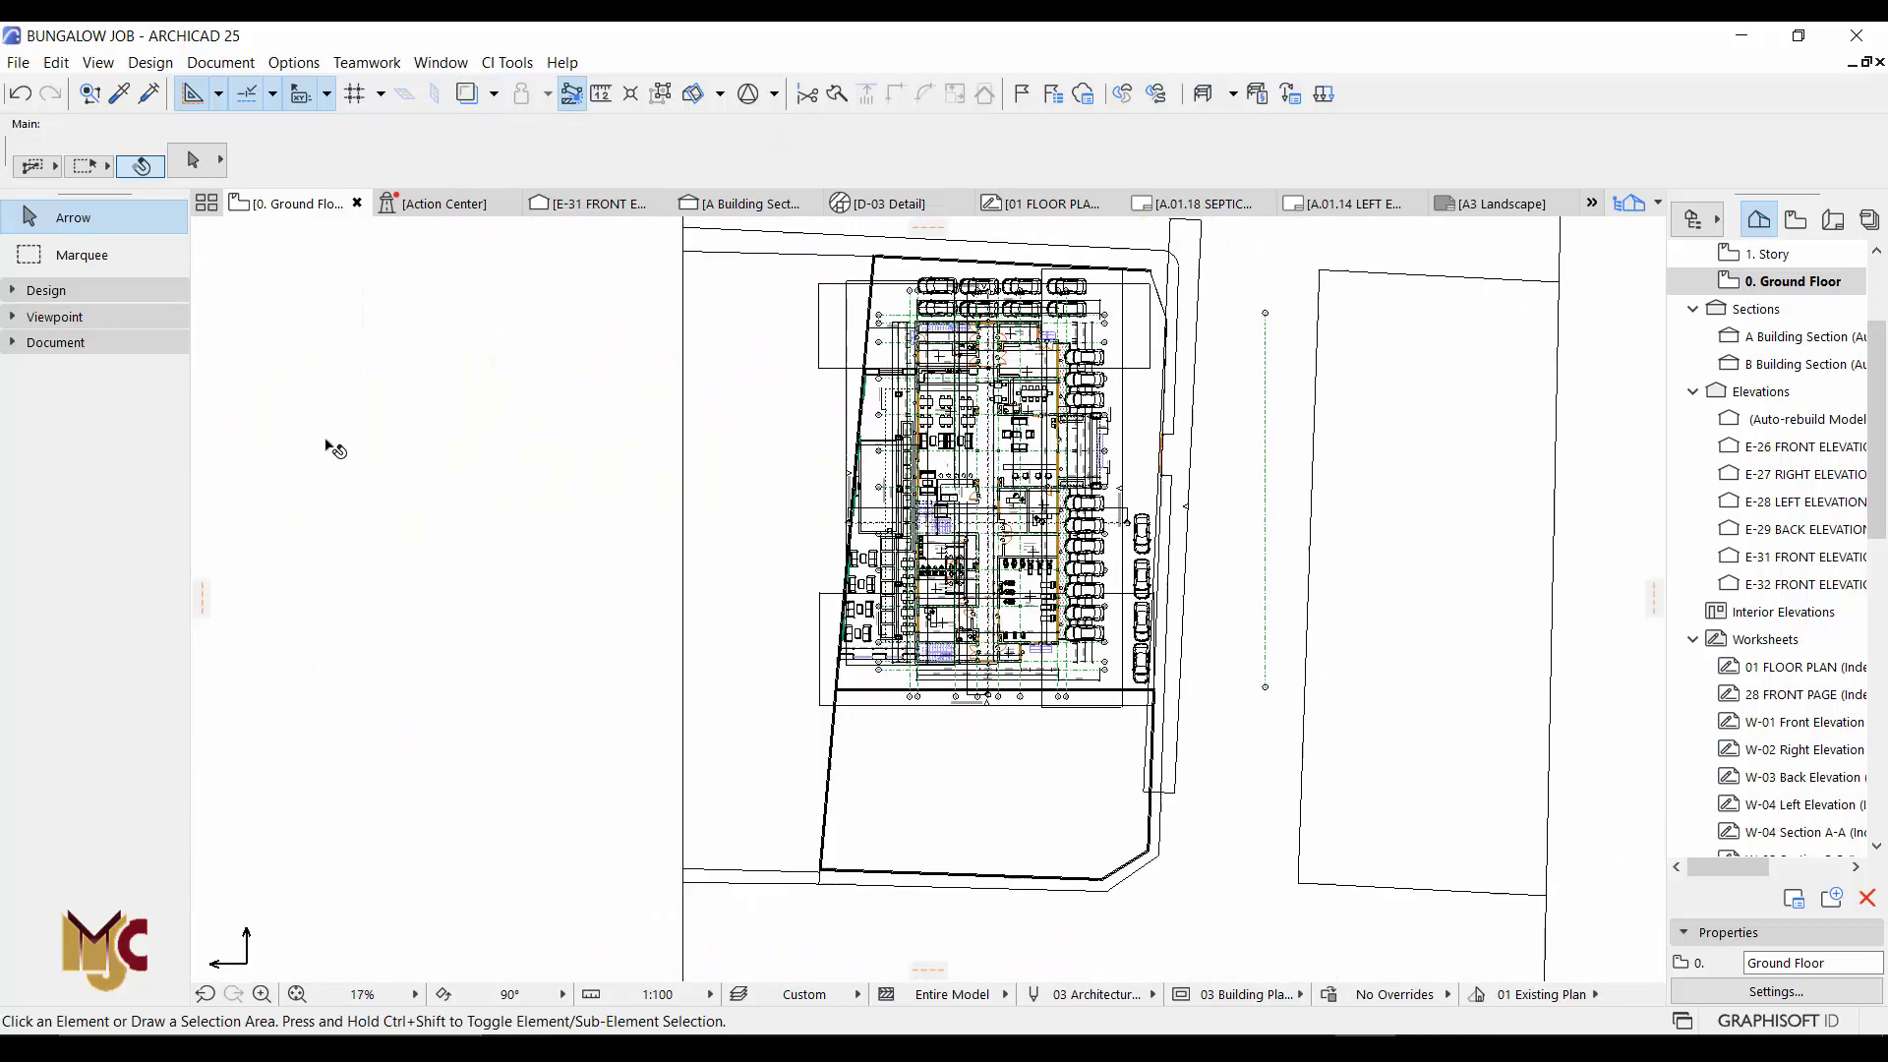
scroll(1278, 639, up, 3)
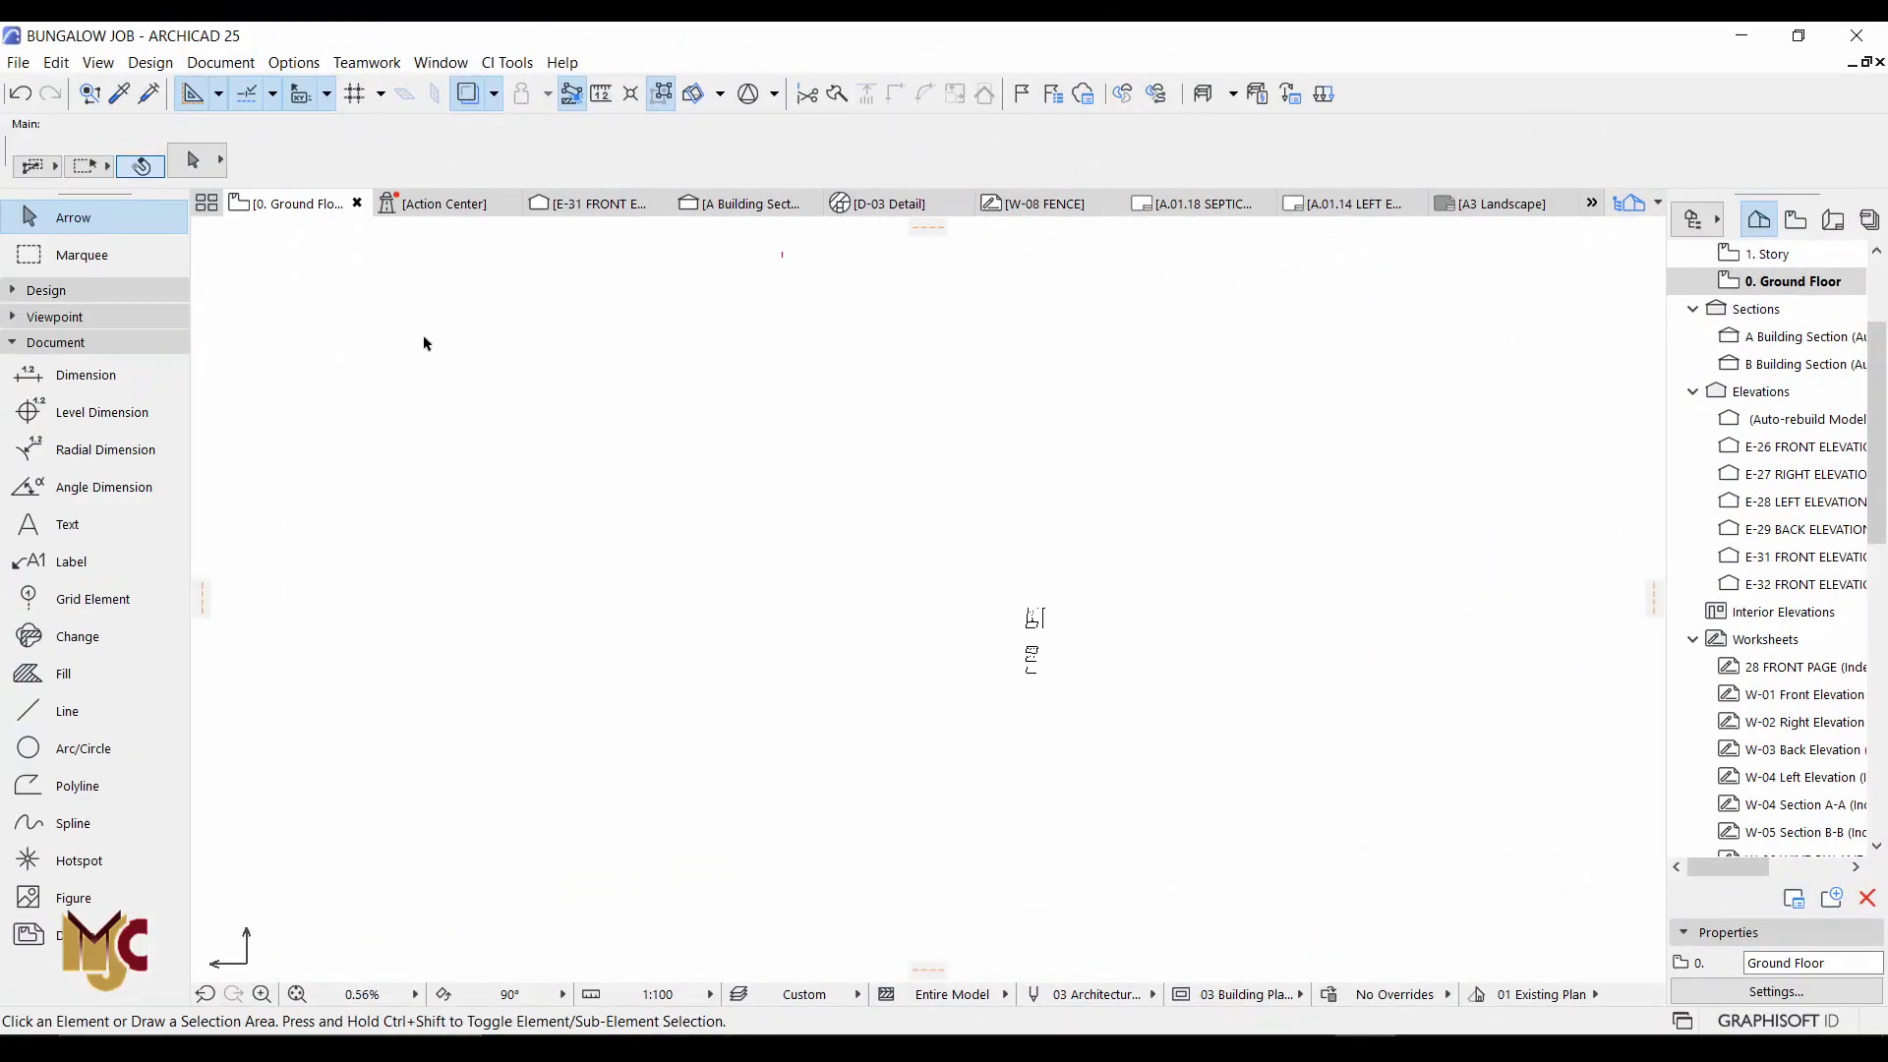
scroll(941, 649, up, 5)
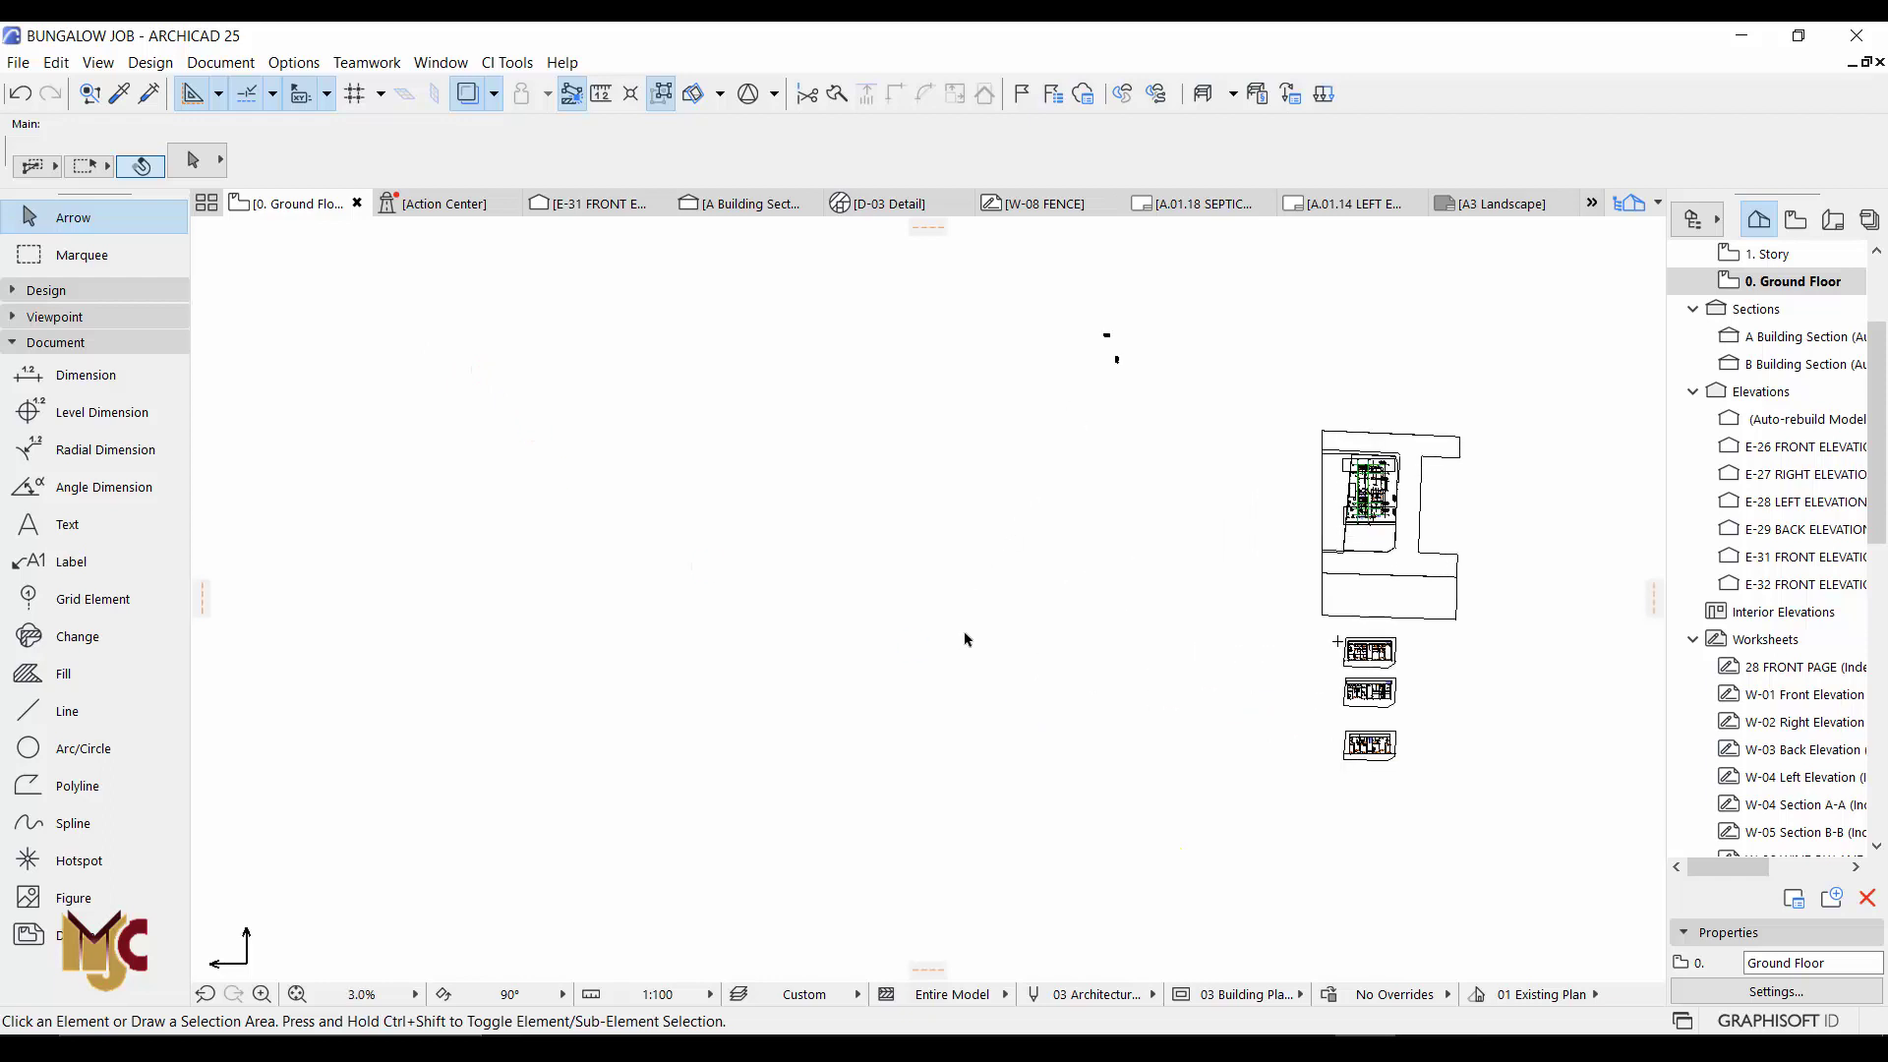
scroll(1269, 512, up, 2)
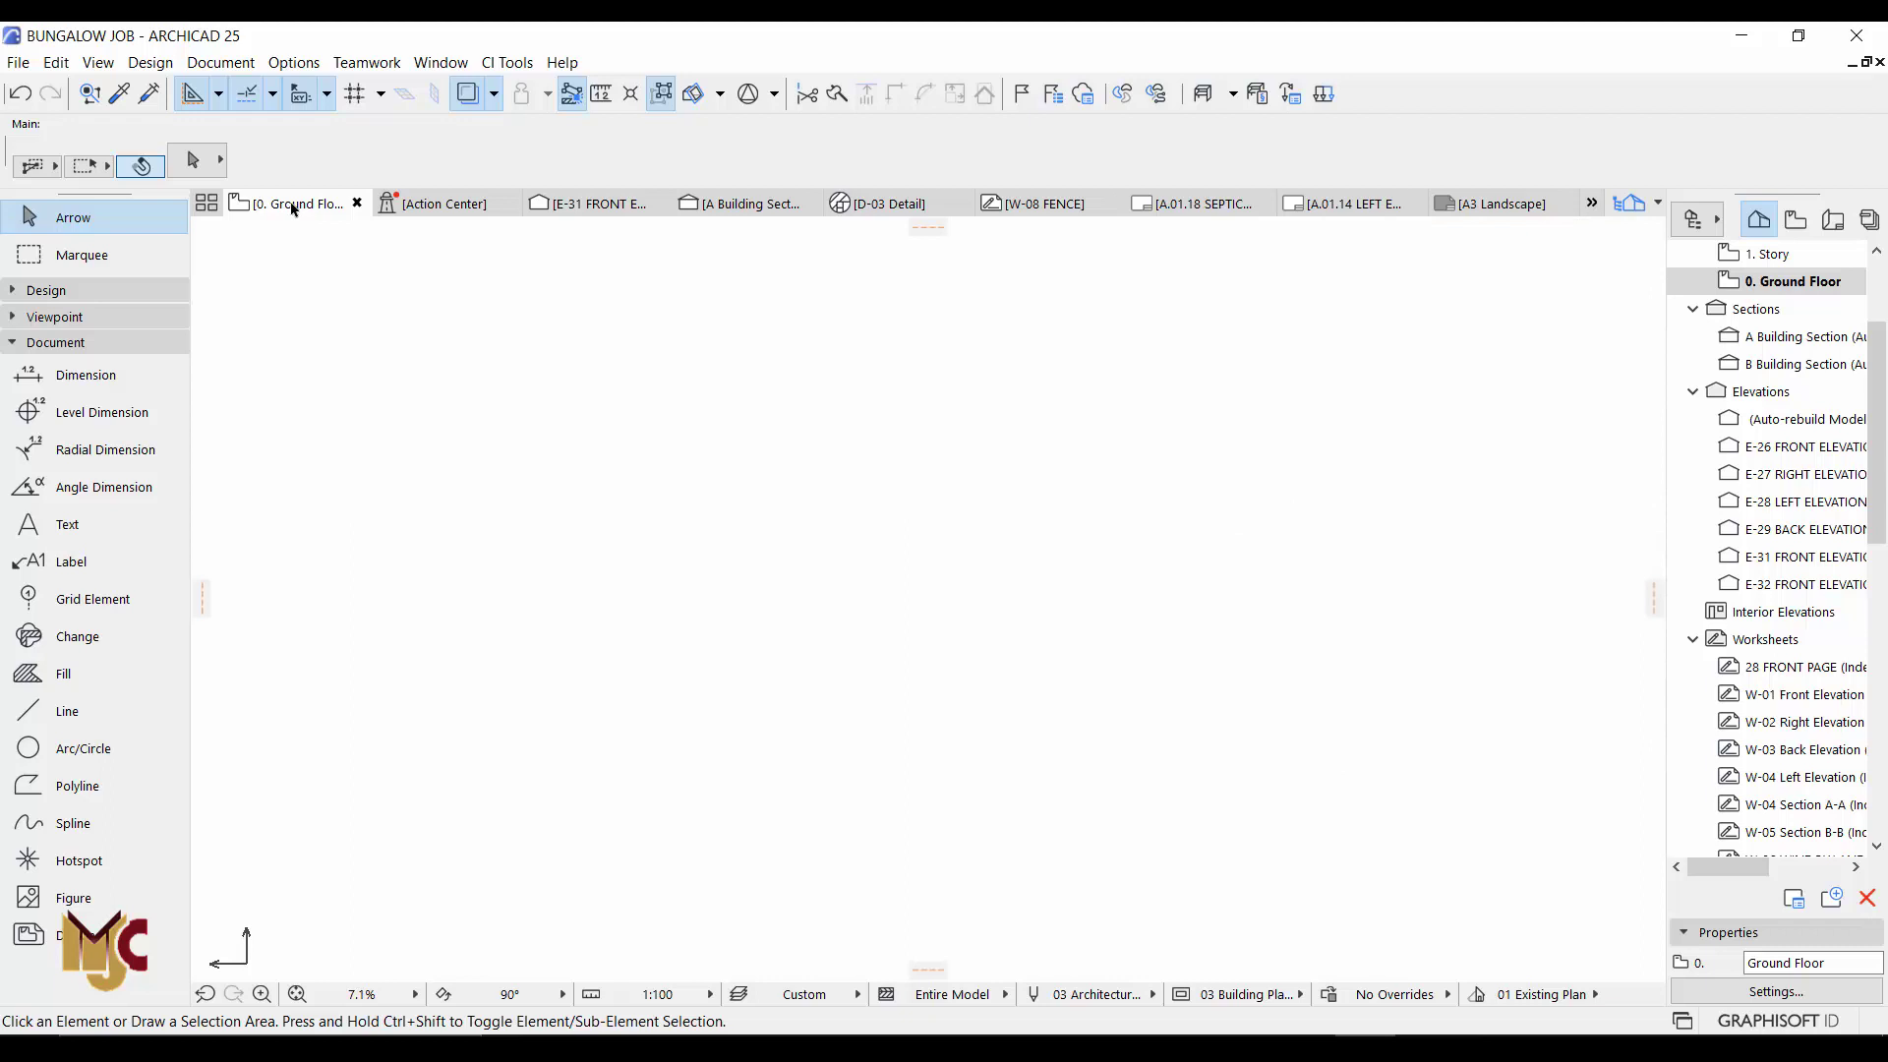
Step: Place the MINI FLAT-3 PDF as an external drawing on the 0. Ground Floor plan
click(18, 62)
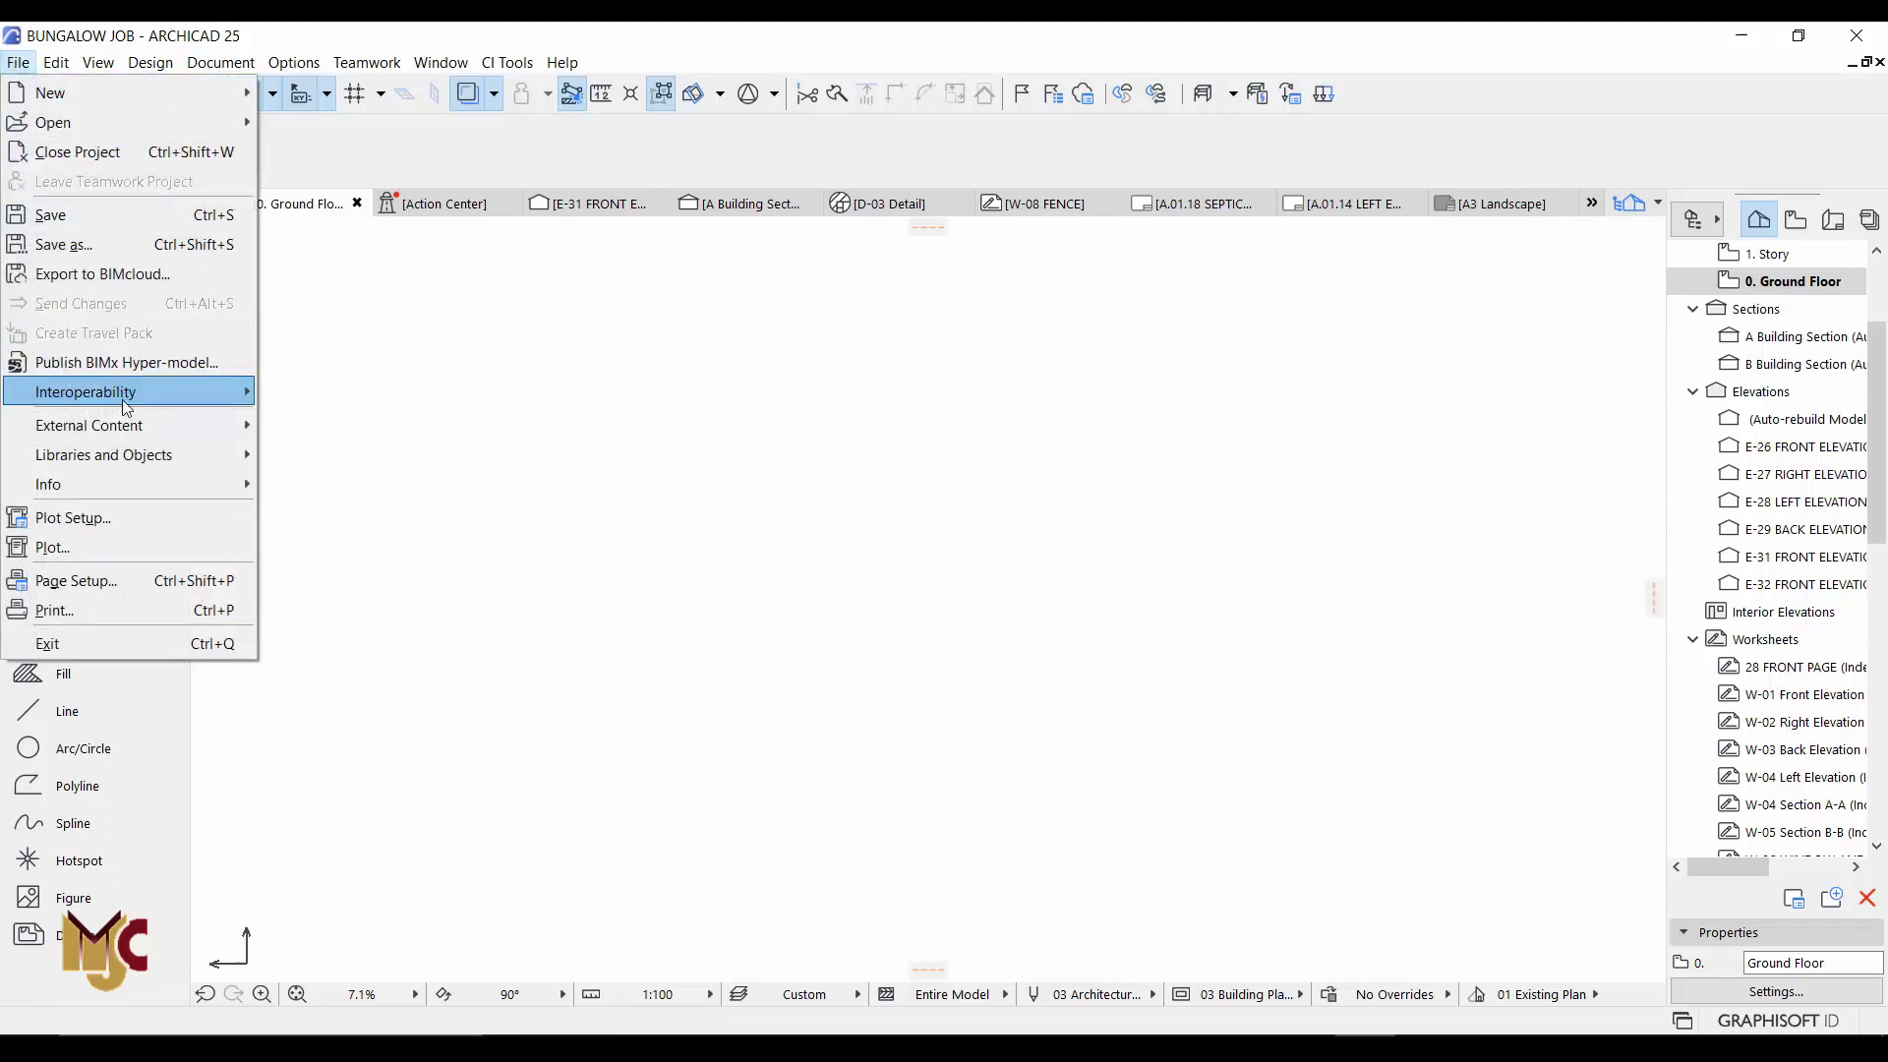
mouse_move(129, 429)
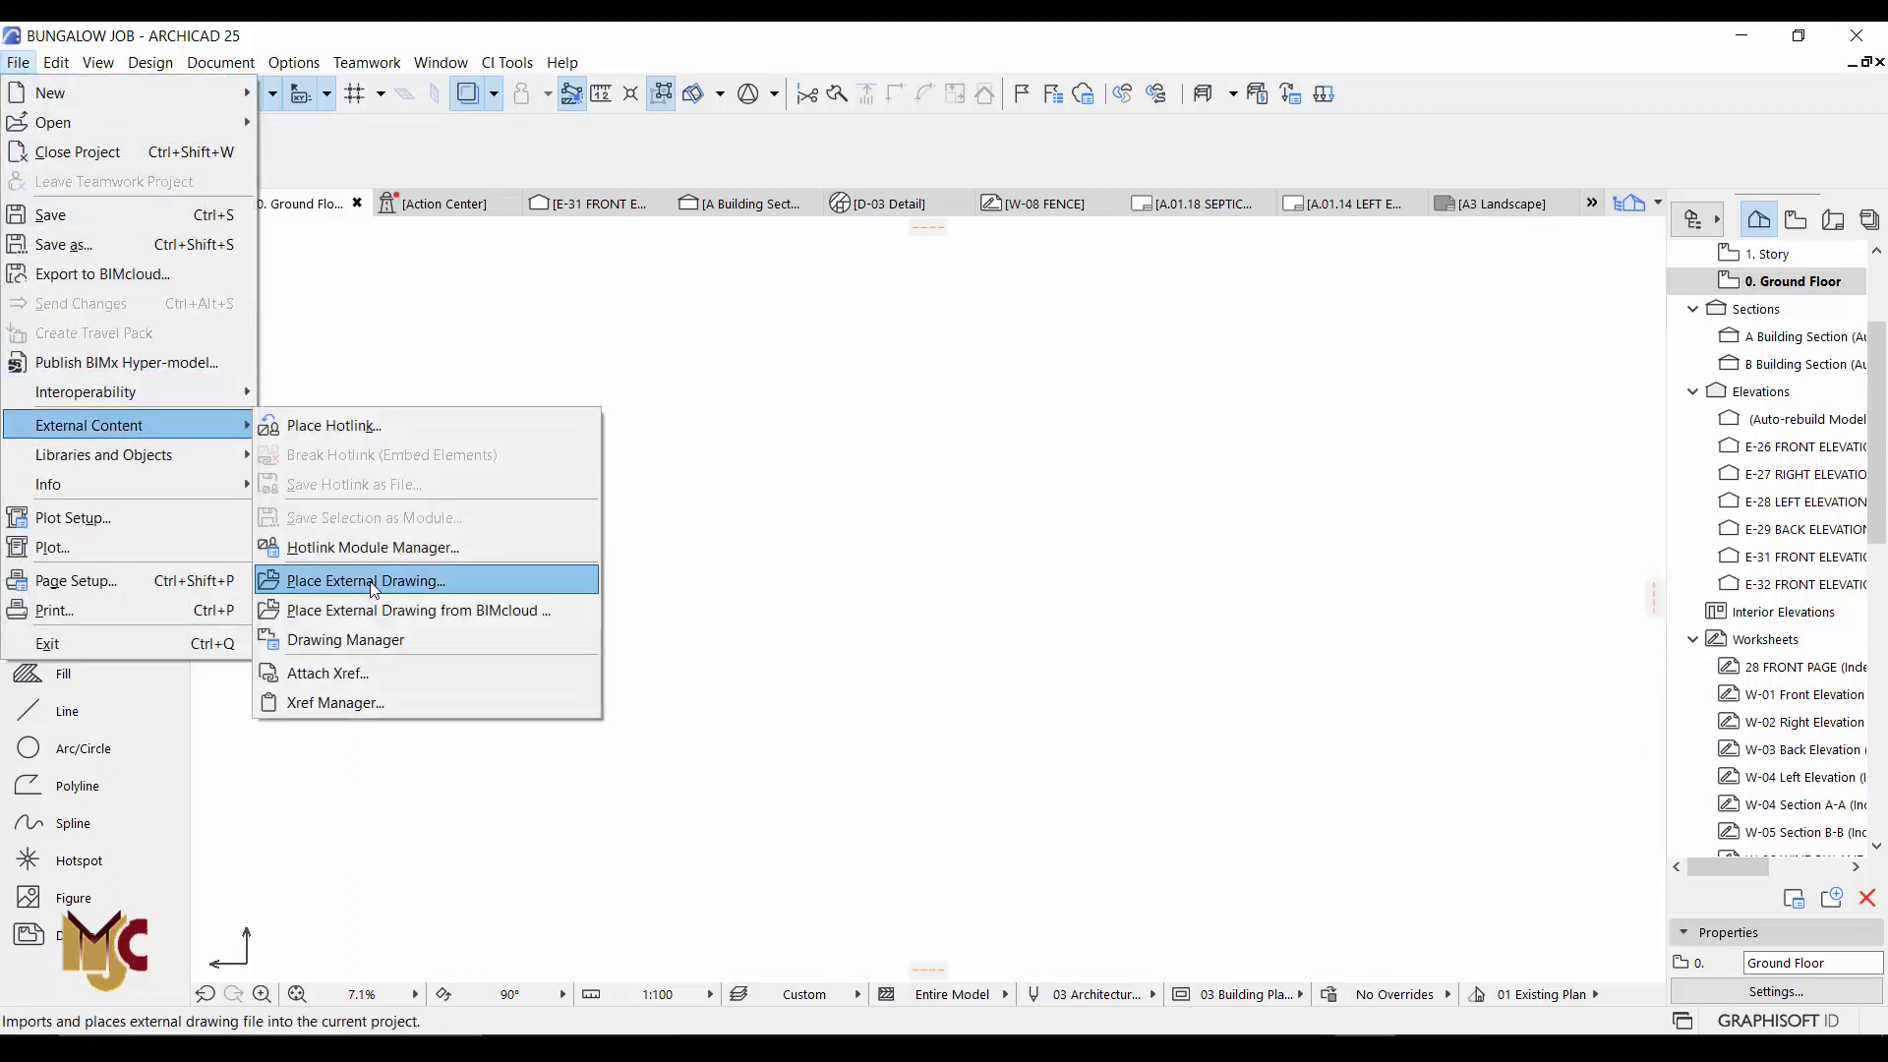
click(373, 583)
click(777, 332)
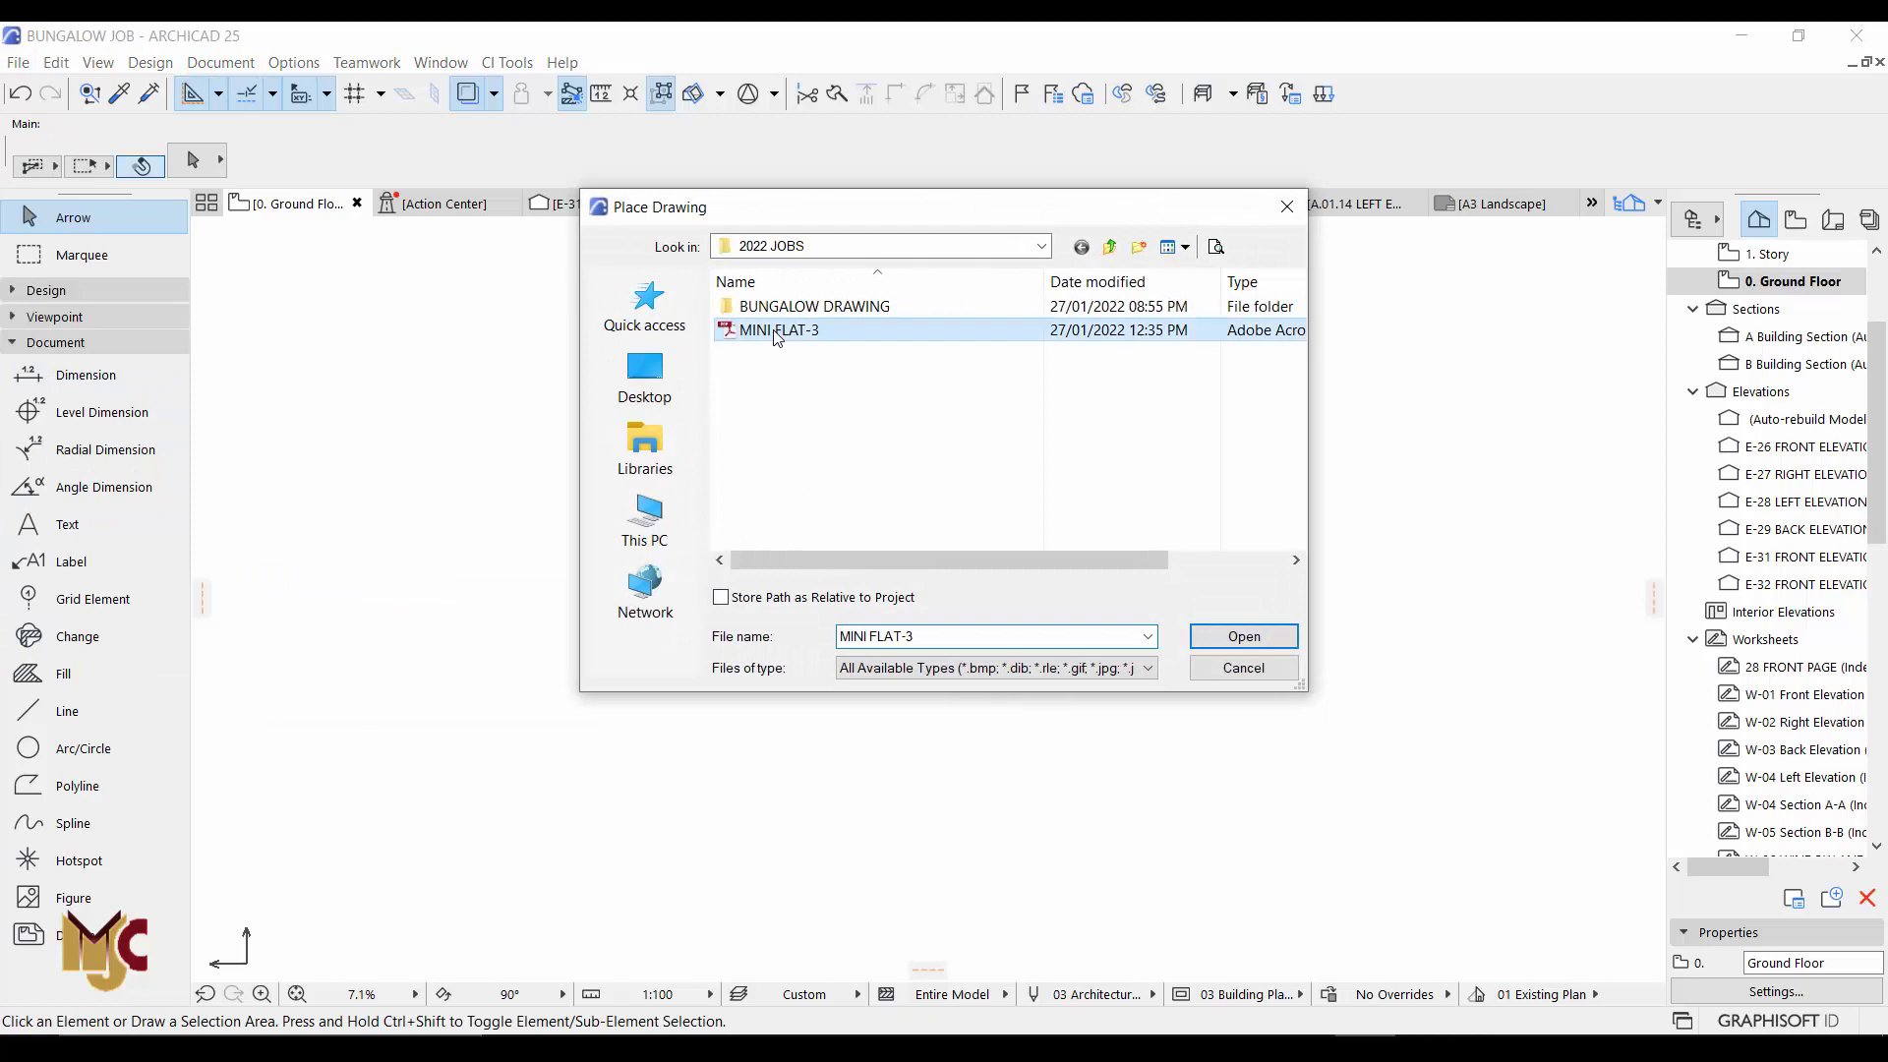
click(1242, 641)
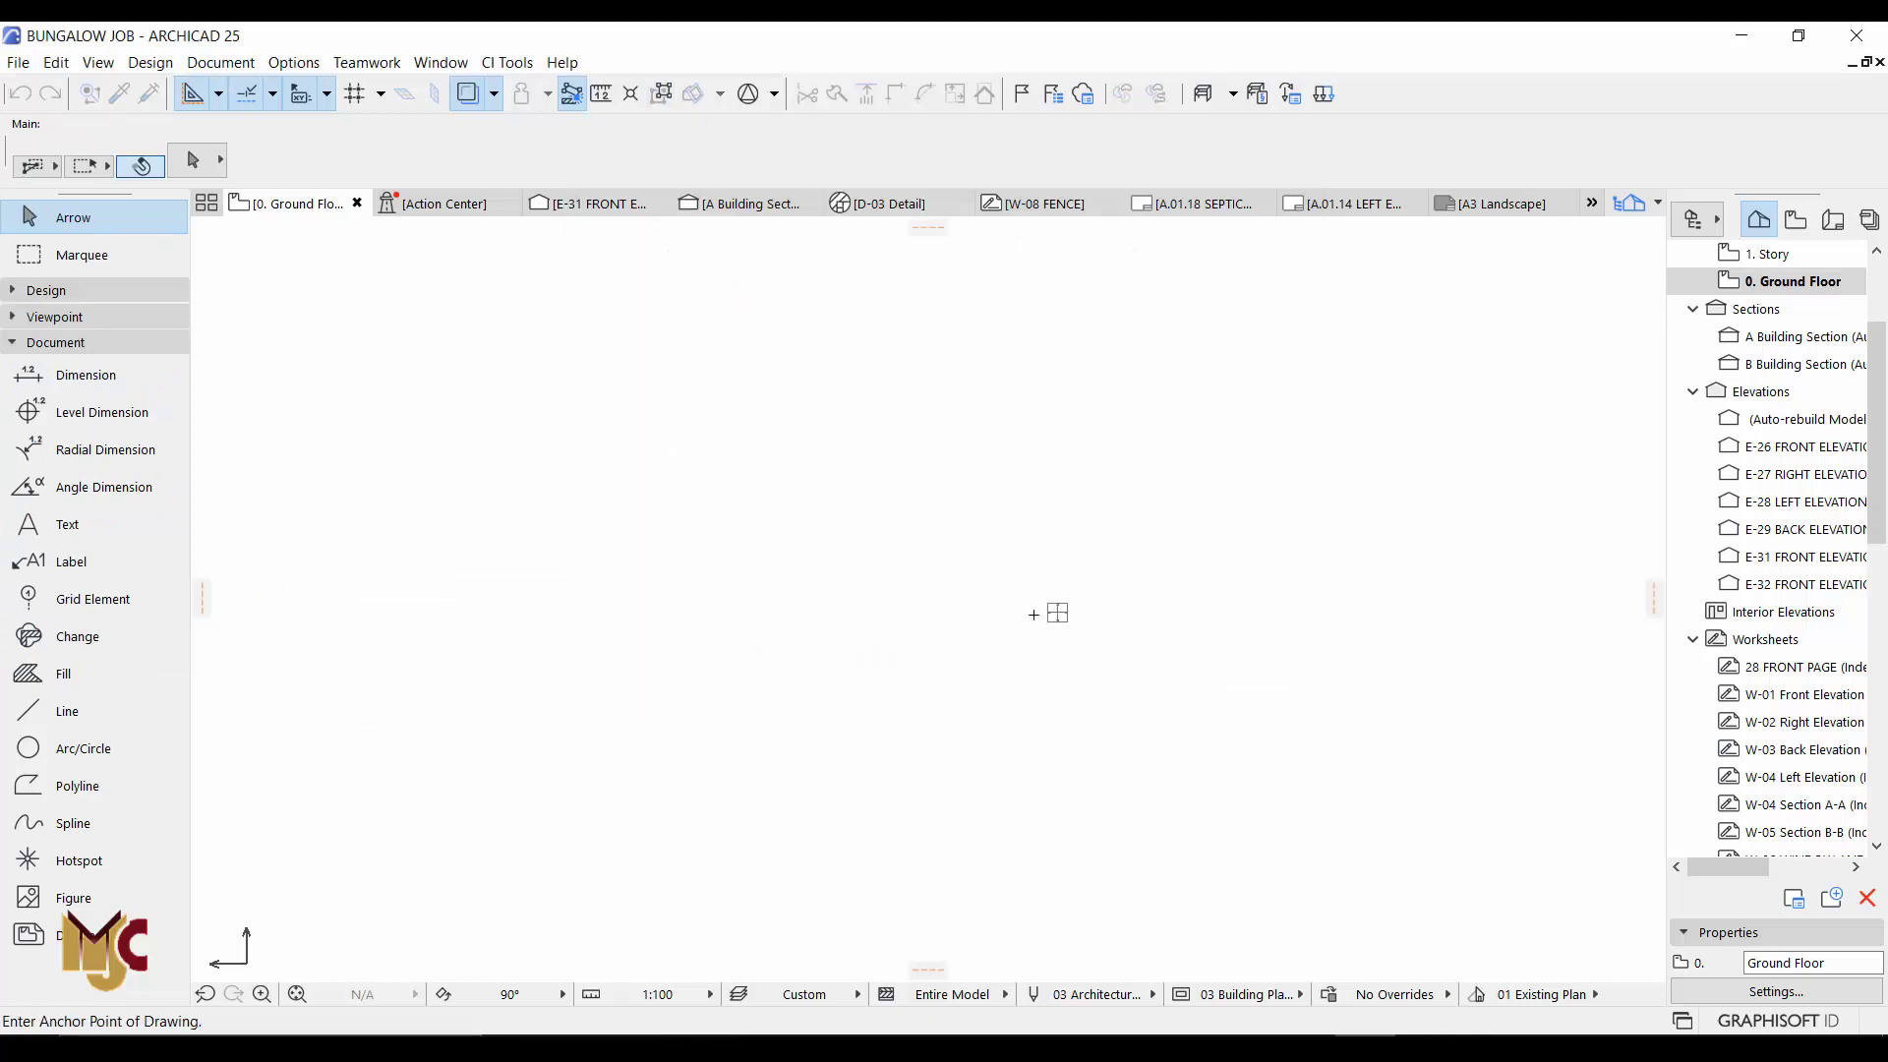
click(1122, 578)
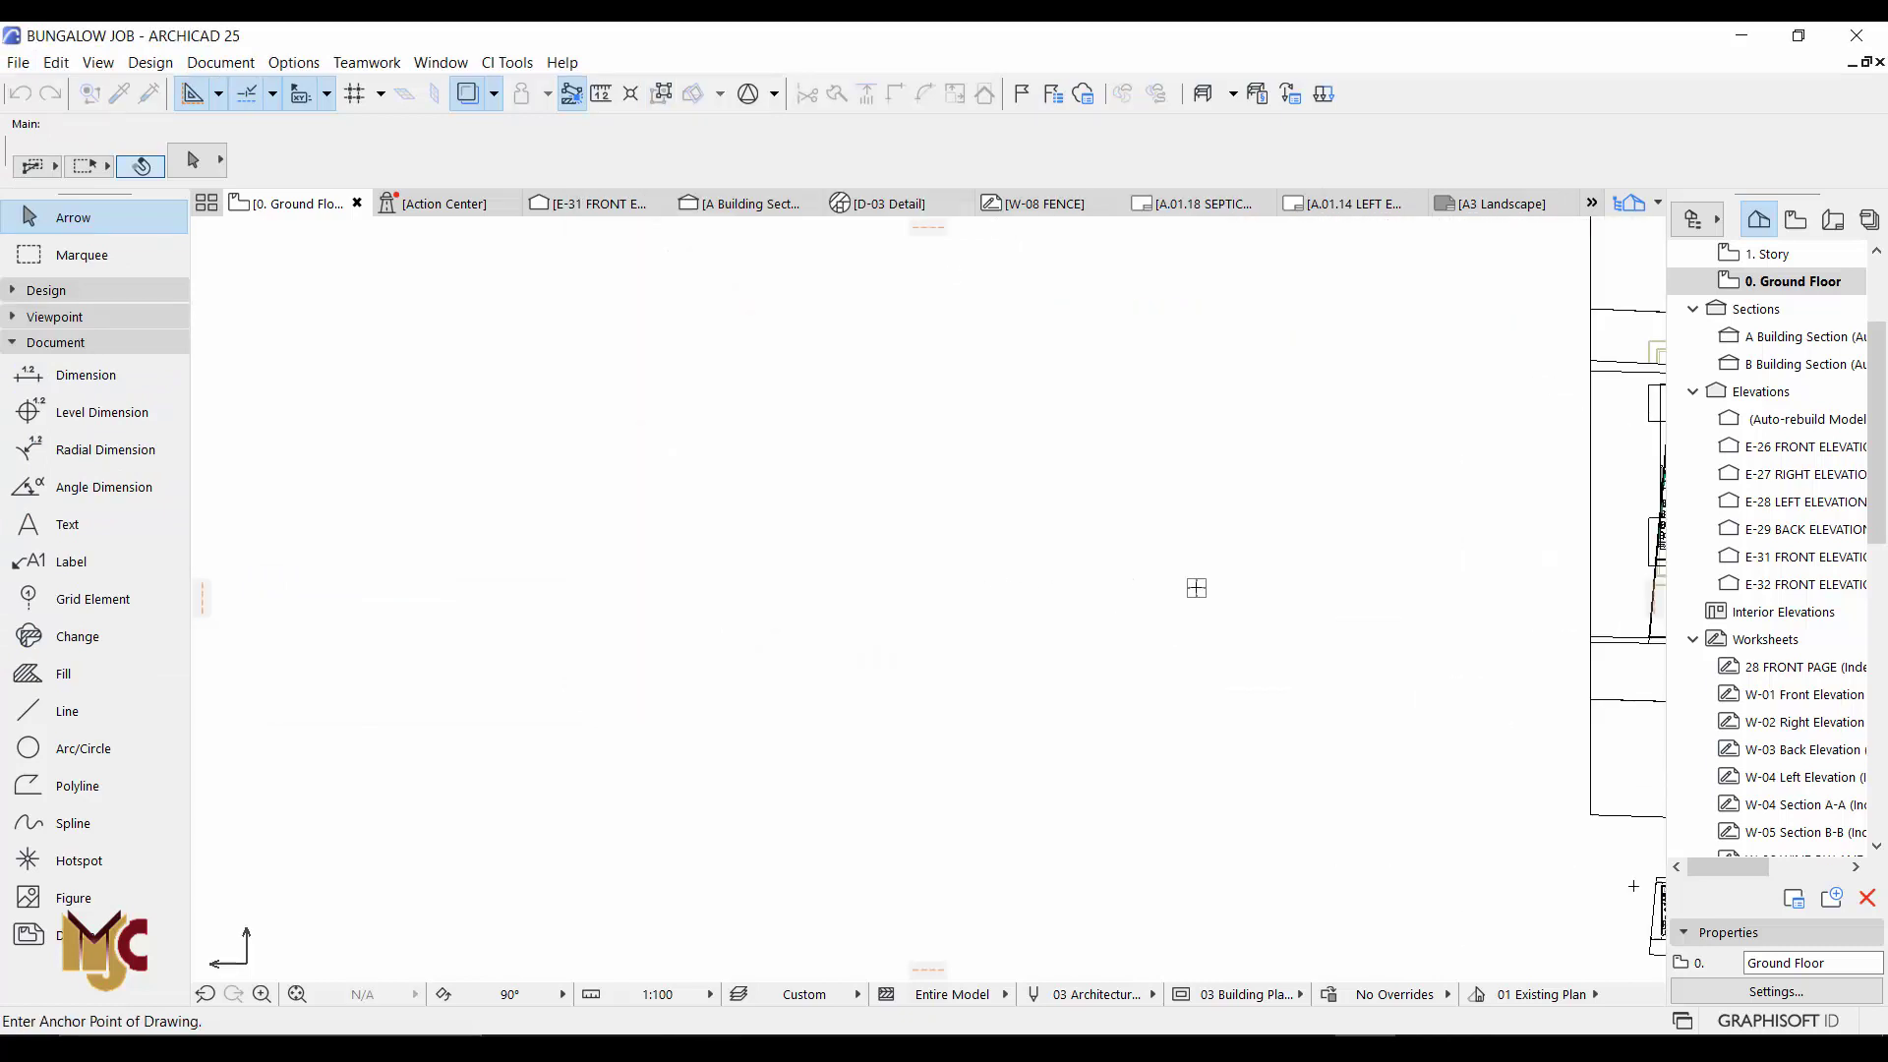
click(1197, 586)
scroll(1209, 595, up, 8)
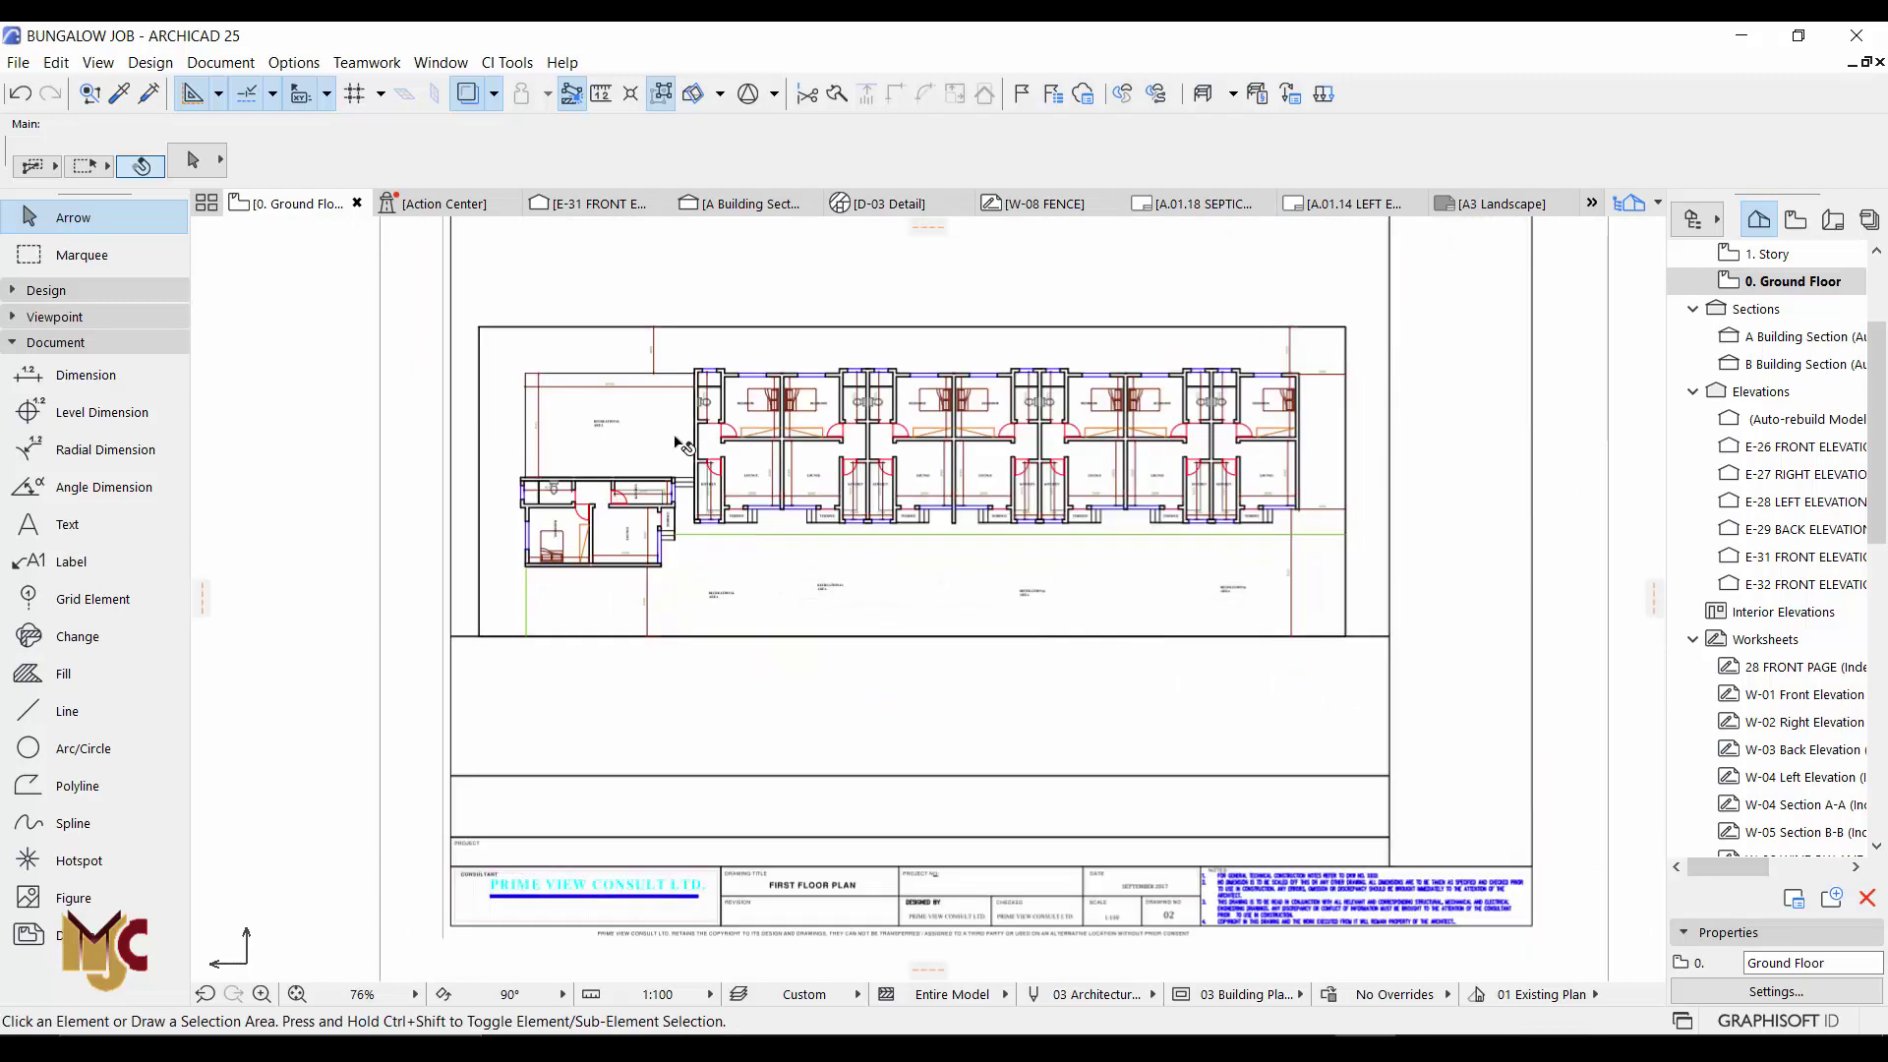
Step: Zoom into the placed drawing until the kitchen, lounge and 3600 dimension are legible
scroll(681, 443, up, 4)
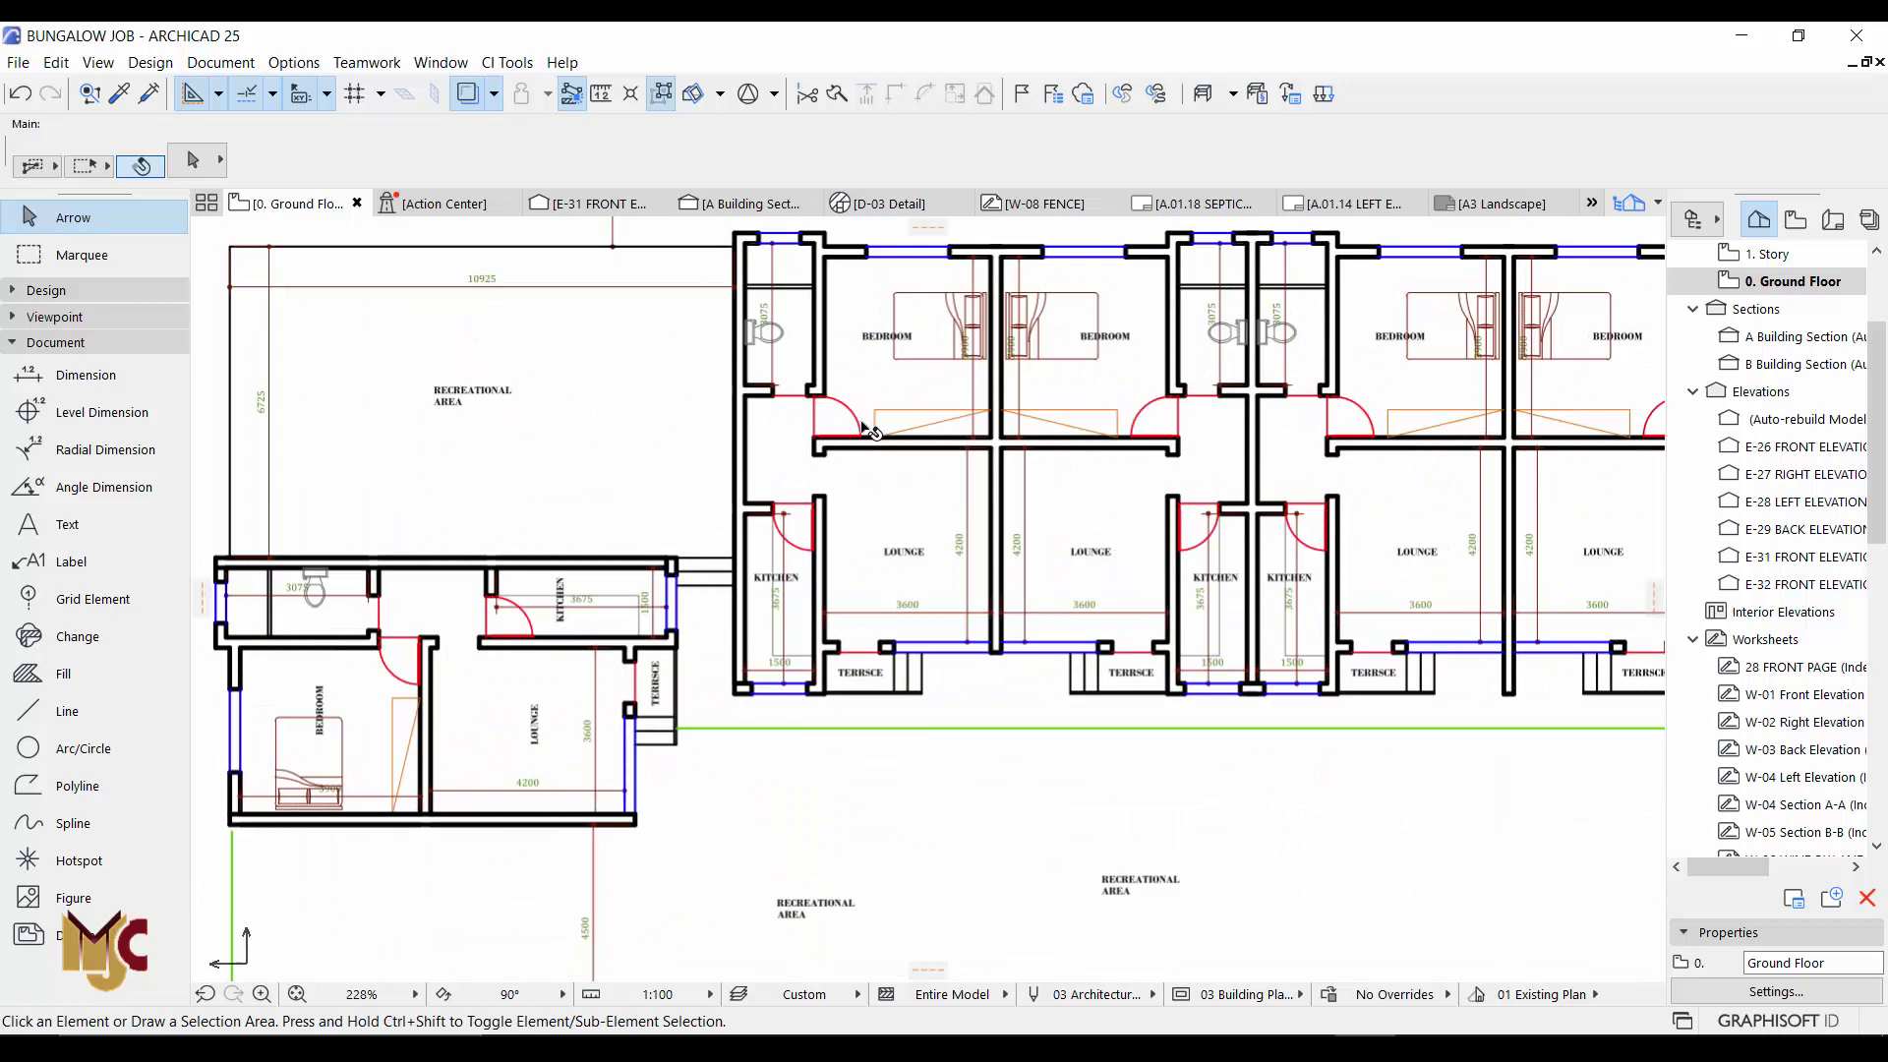
scroll(889, 641, down, 15)
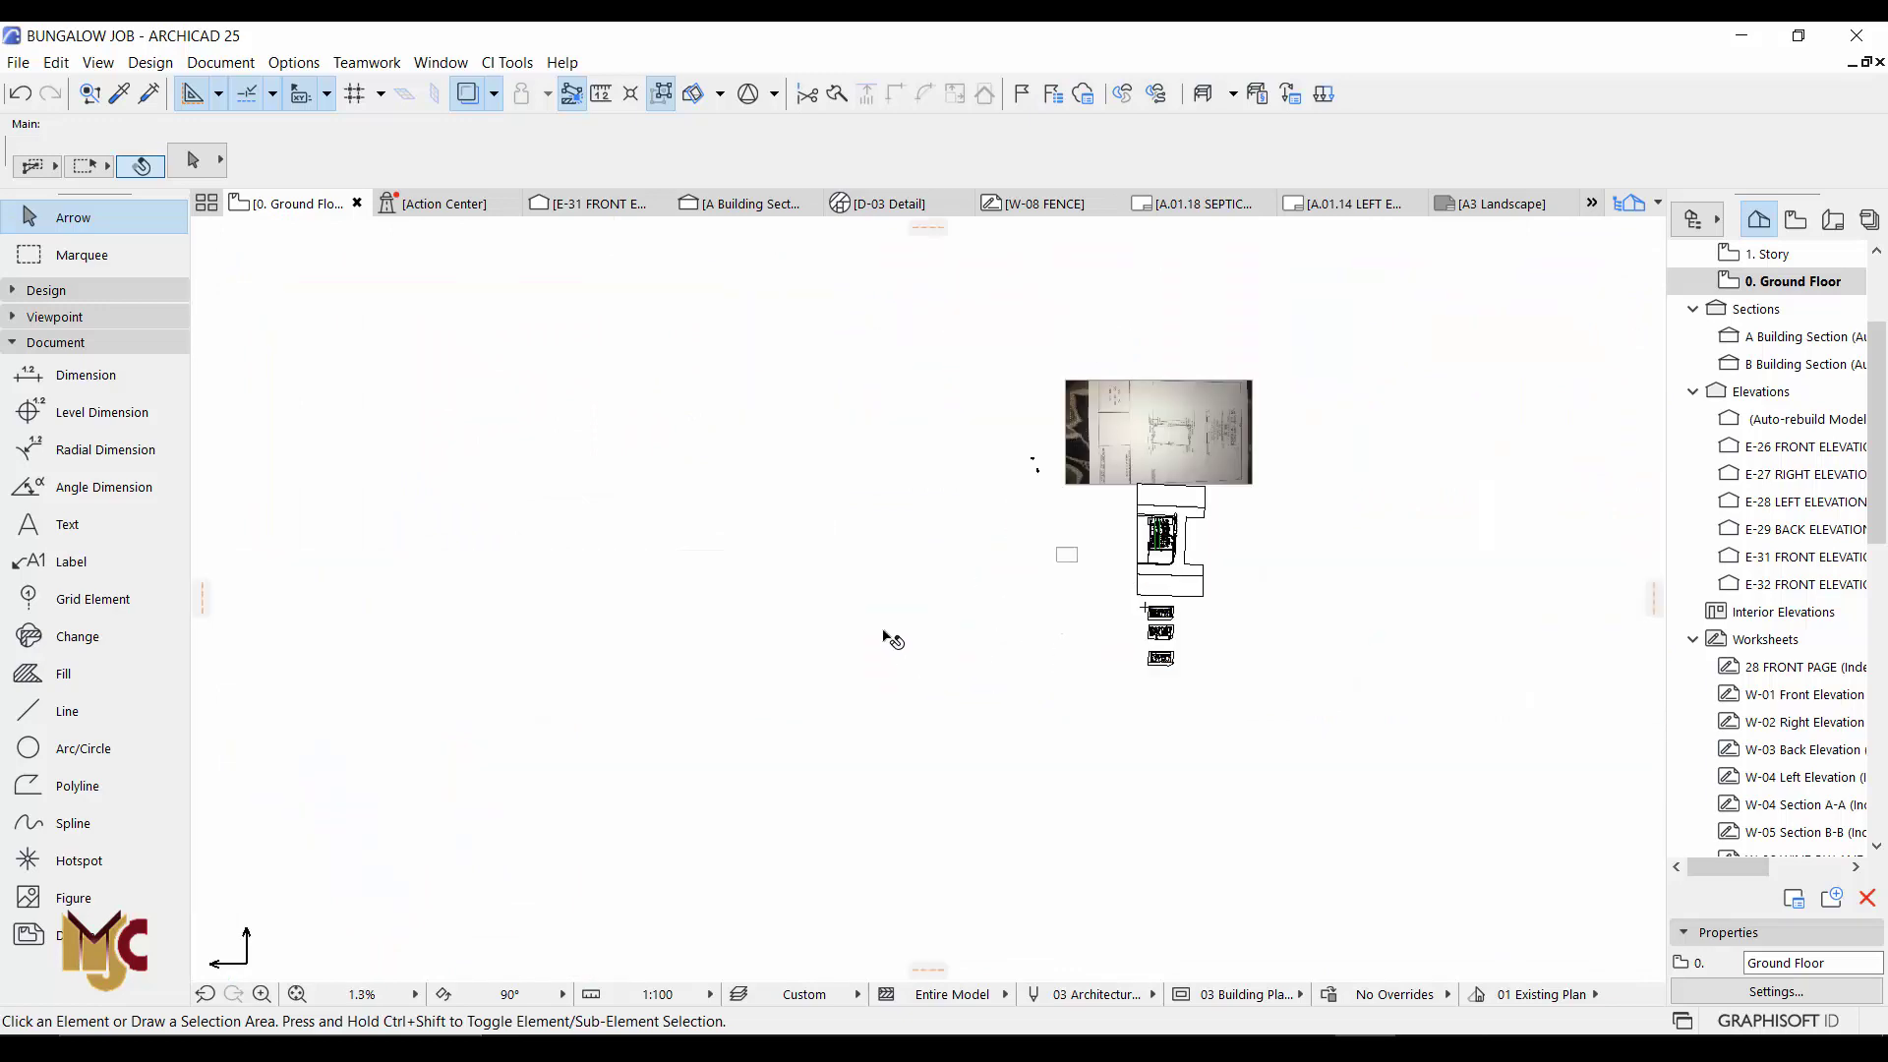
scroll(1229, 570, up, 14)
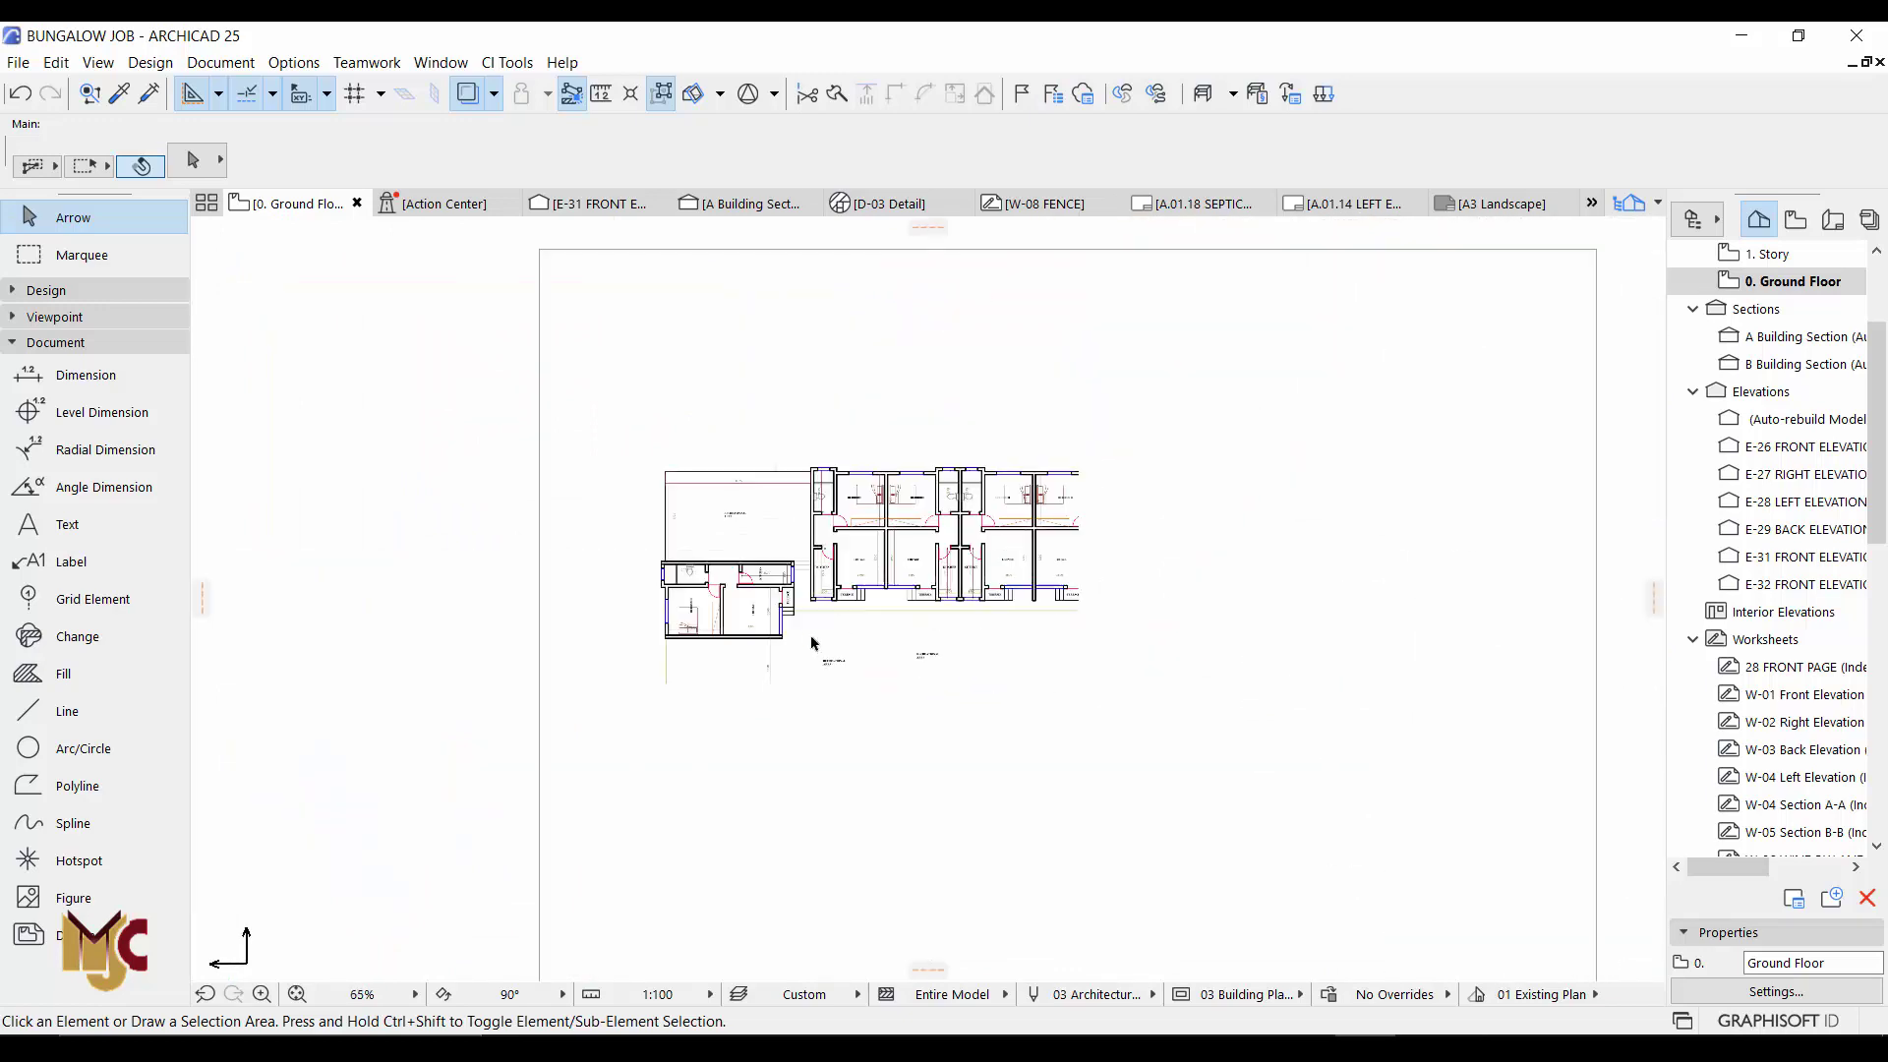
scroll(878, 578, up, 6)
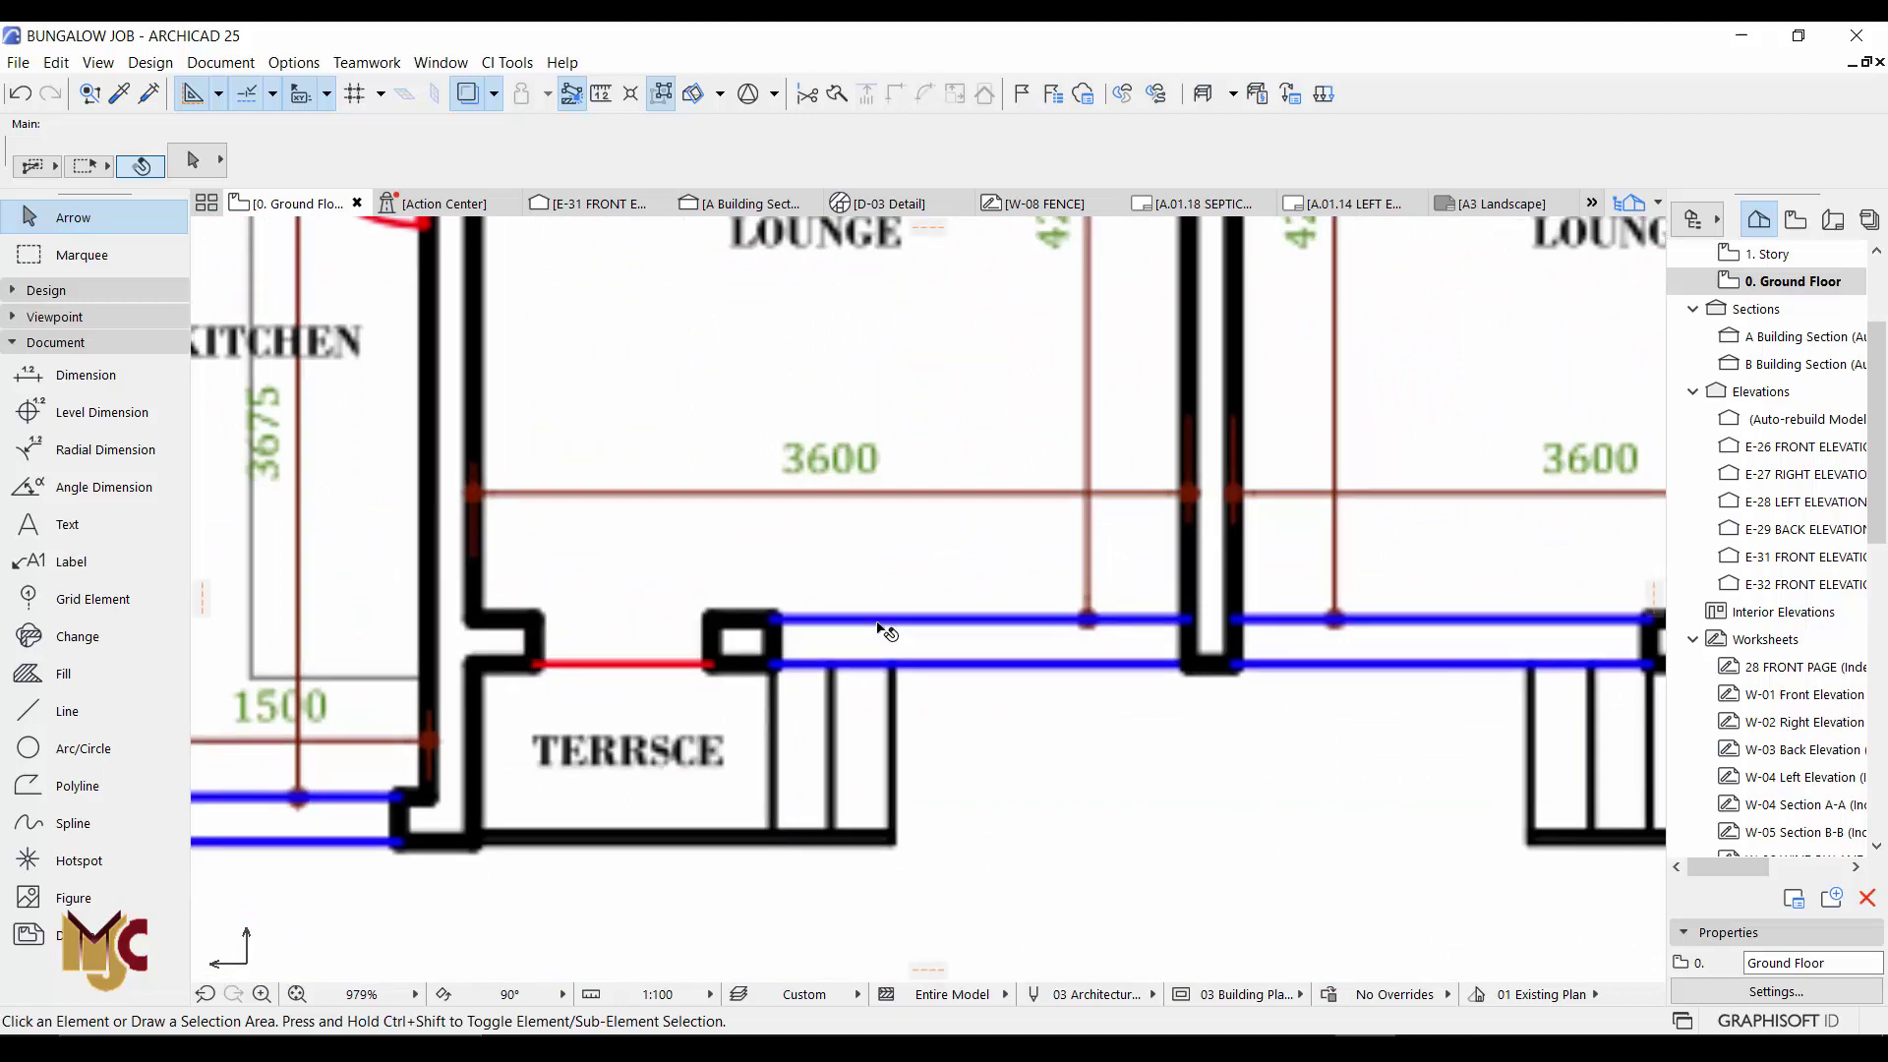
scroll(918, 591, down, 1)
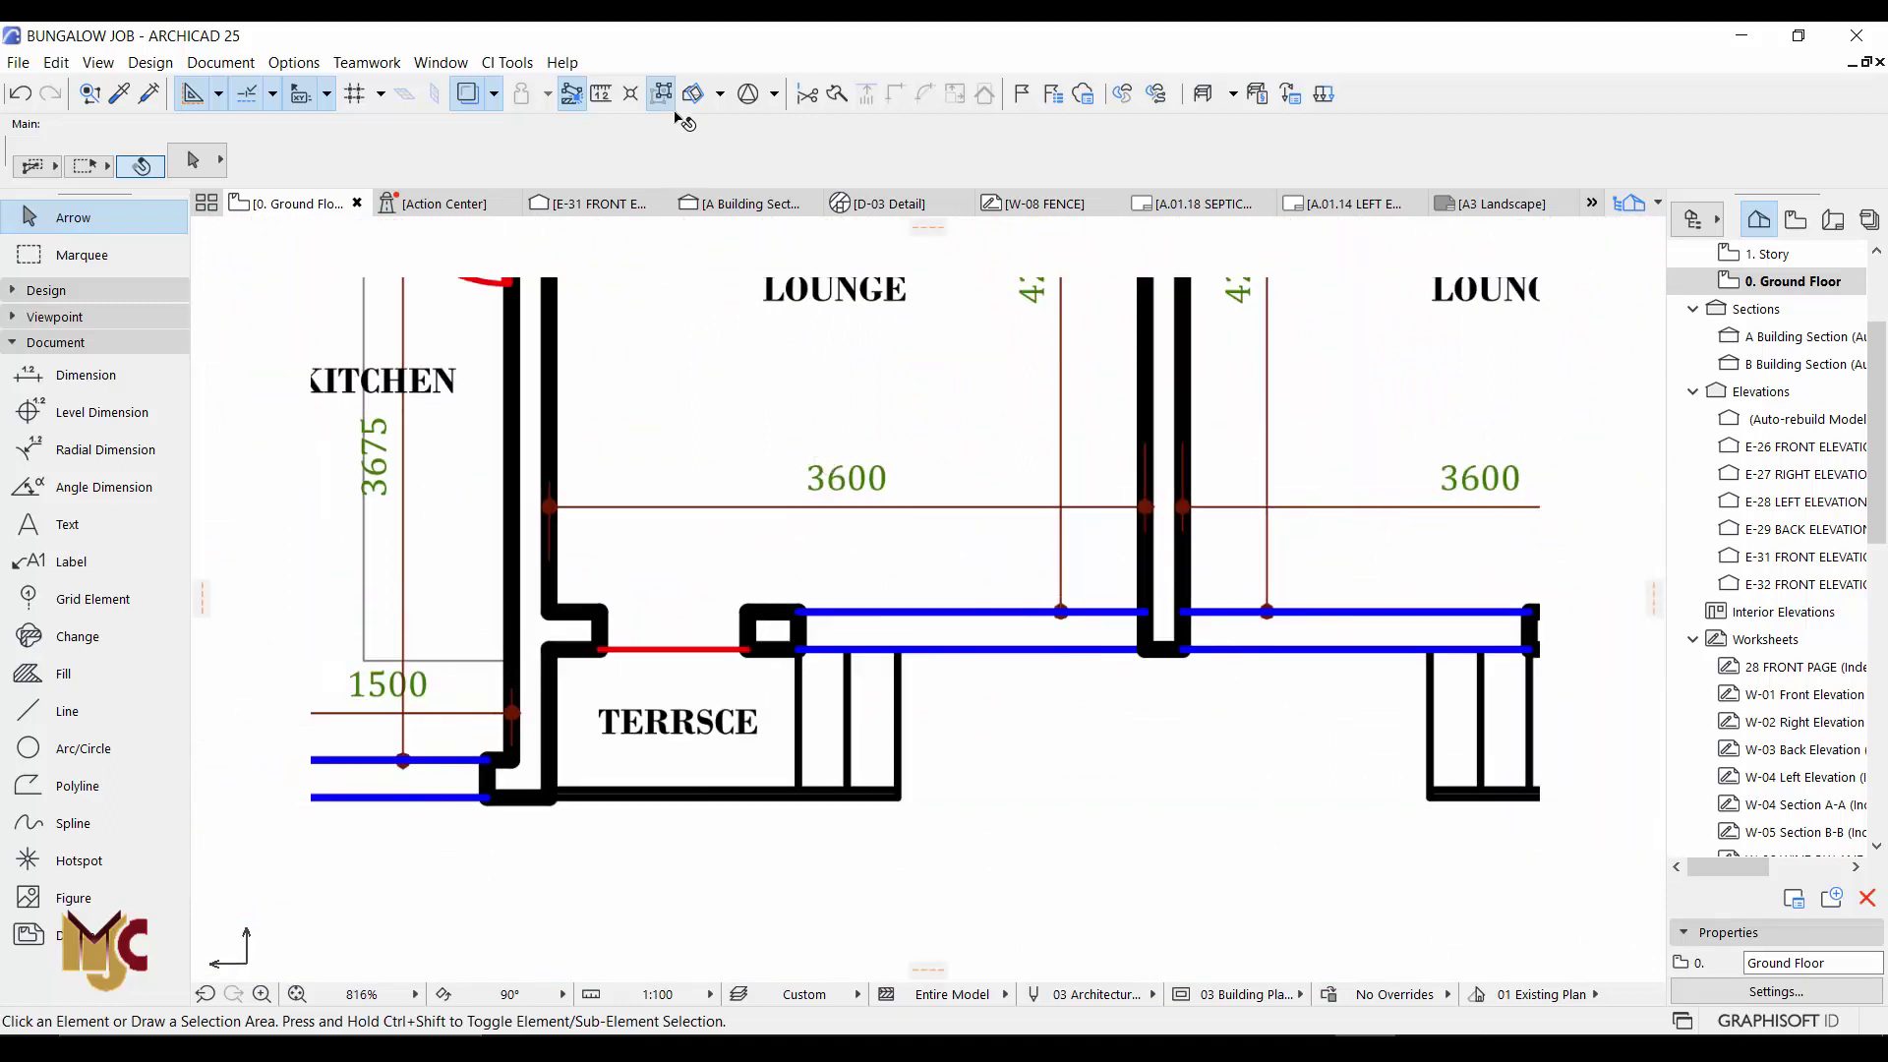
scroll(960, 640, down, 4)
scroll(981, 632, up, 2)
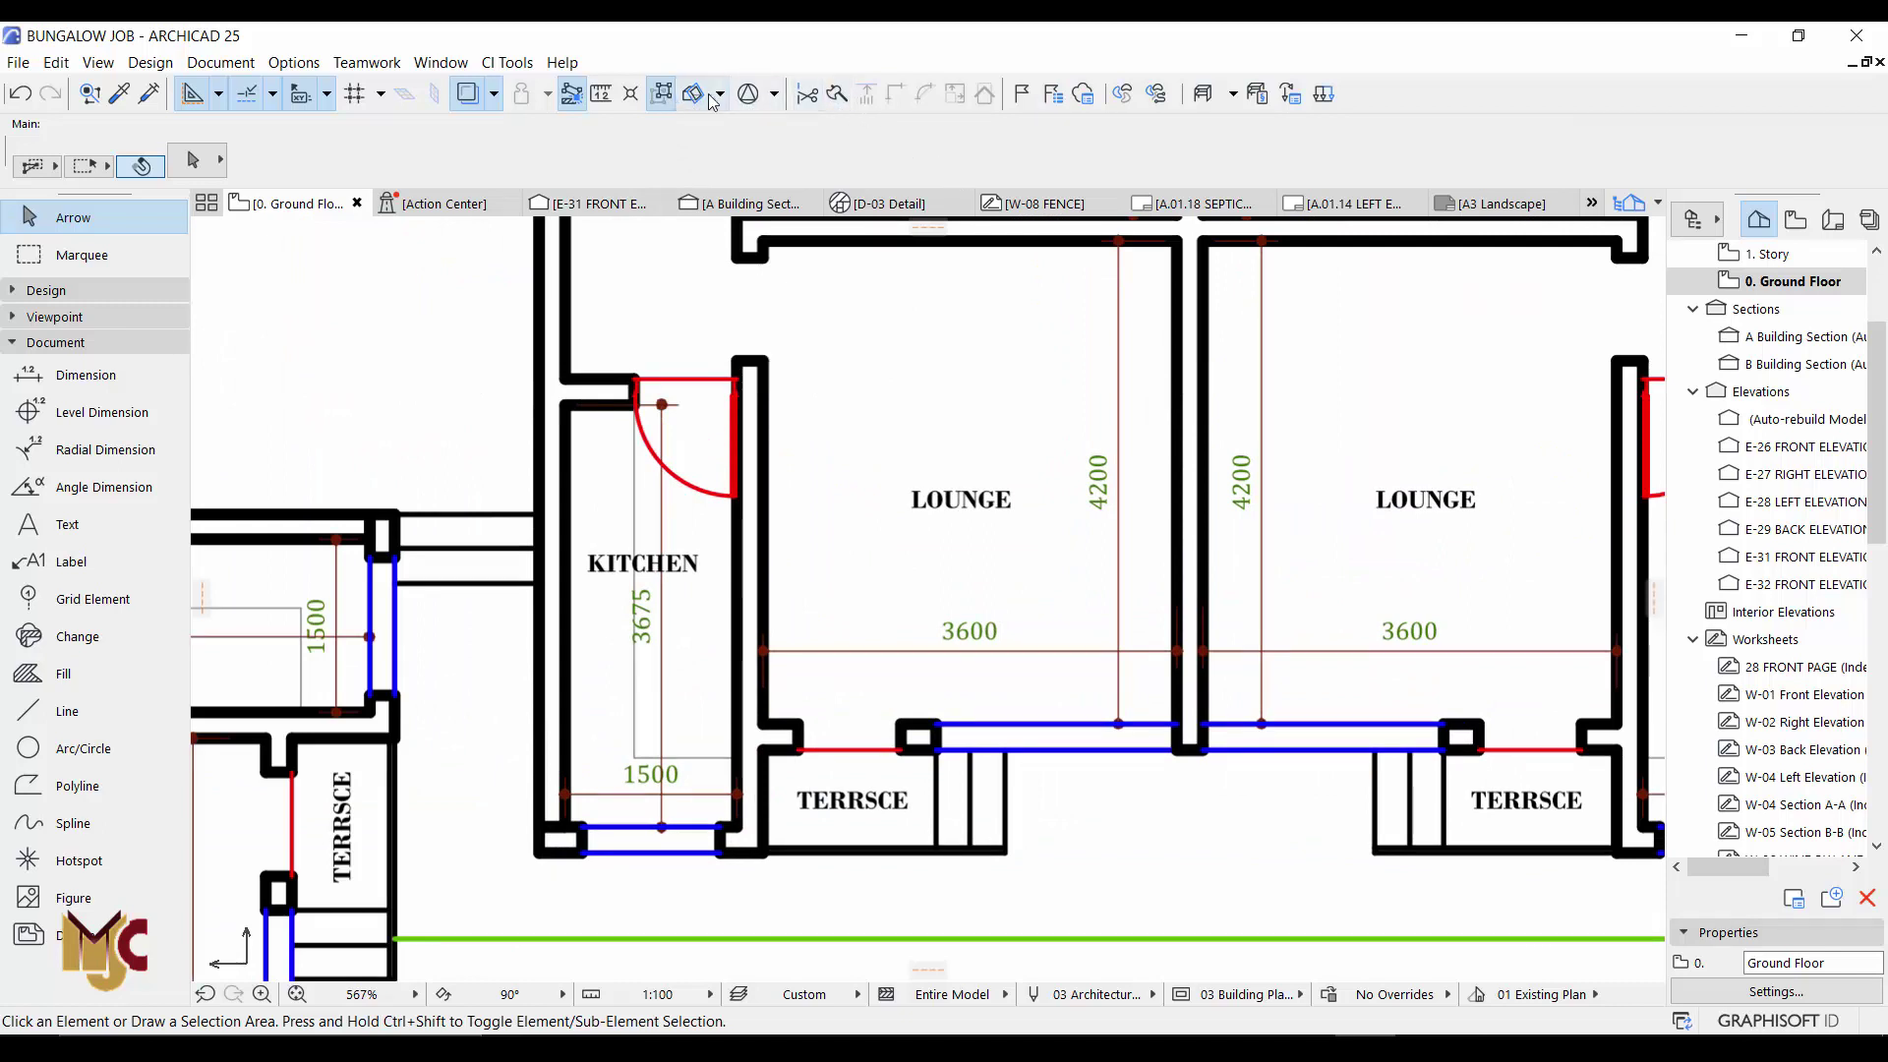
Step: Measure the lounge's 3600 dimension (only about 1288), then select the placed drawing
click(602, 94)
click(766, 619)
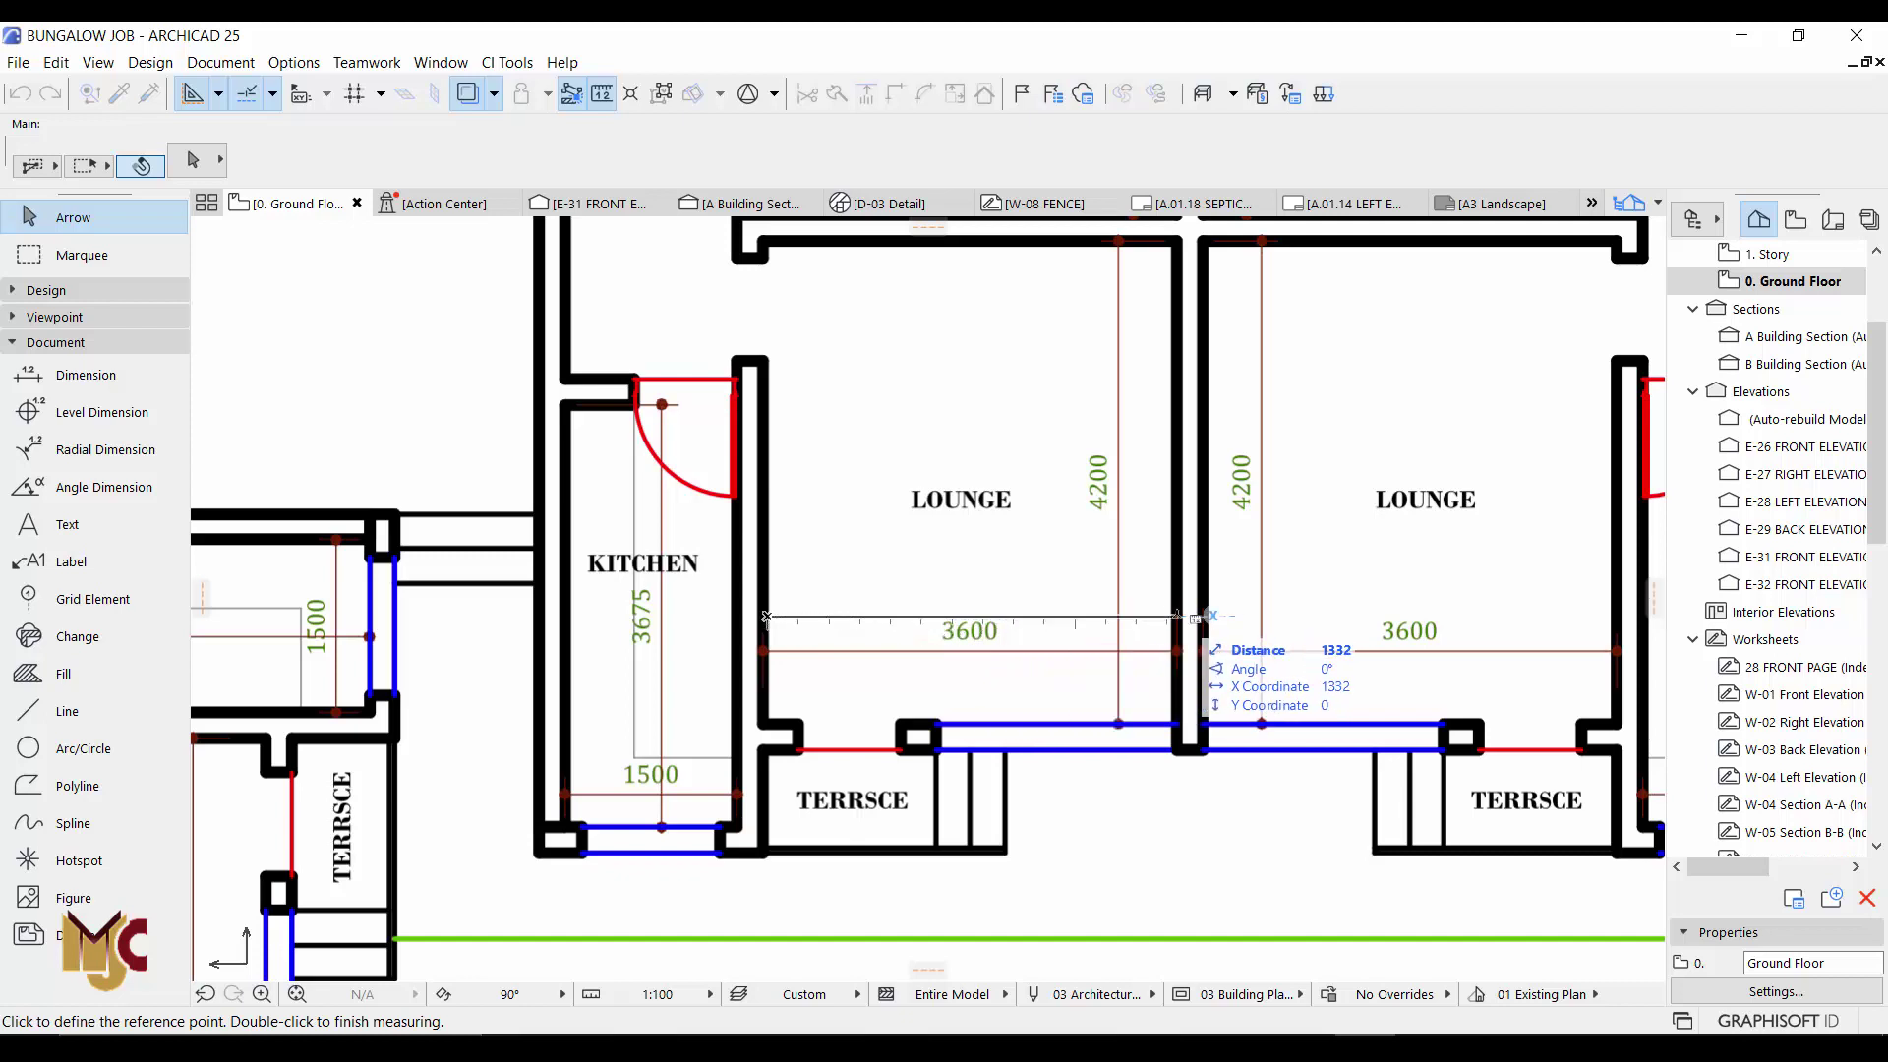
key(Escape)
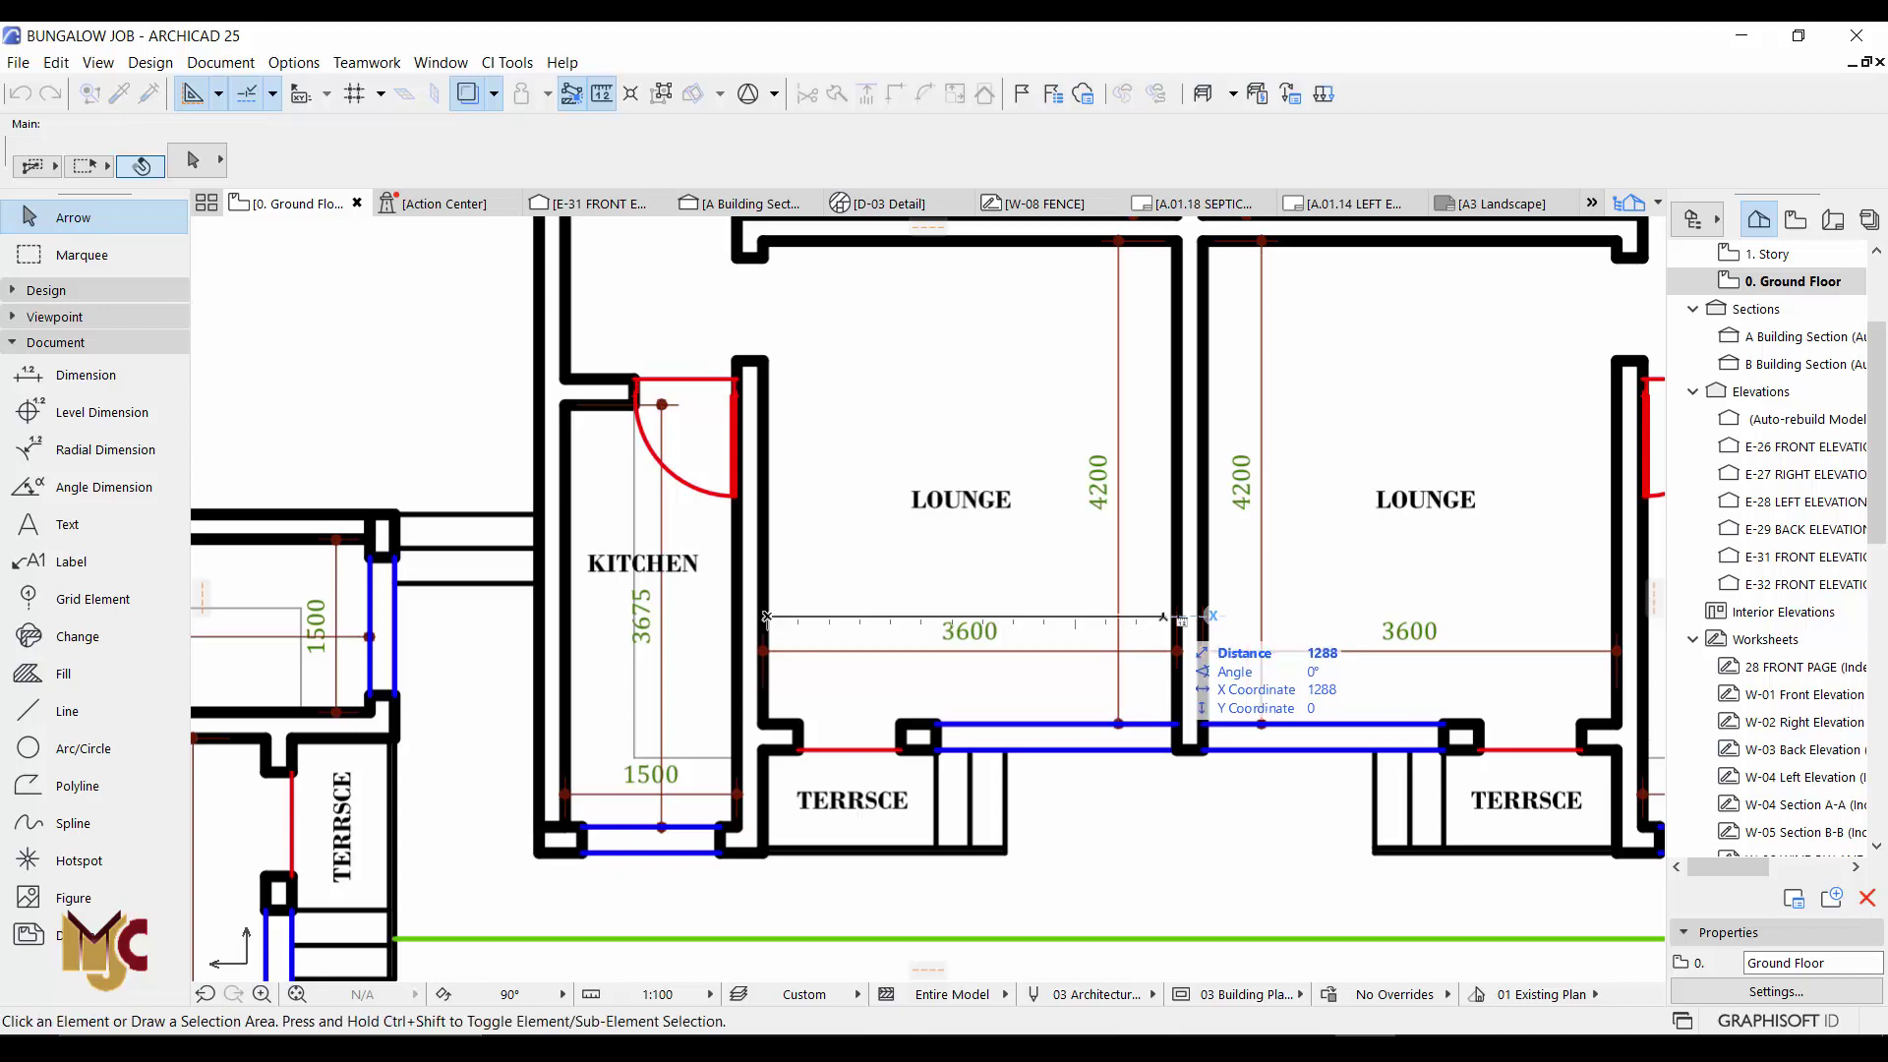
click(1068, 664)
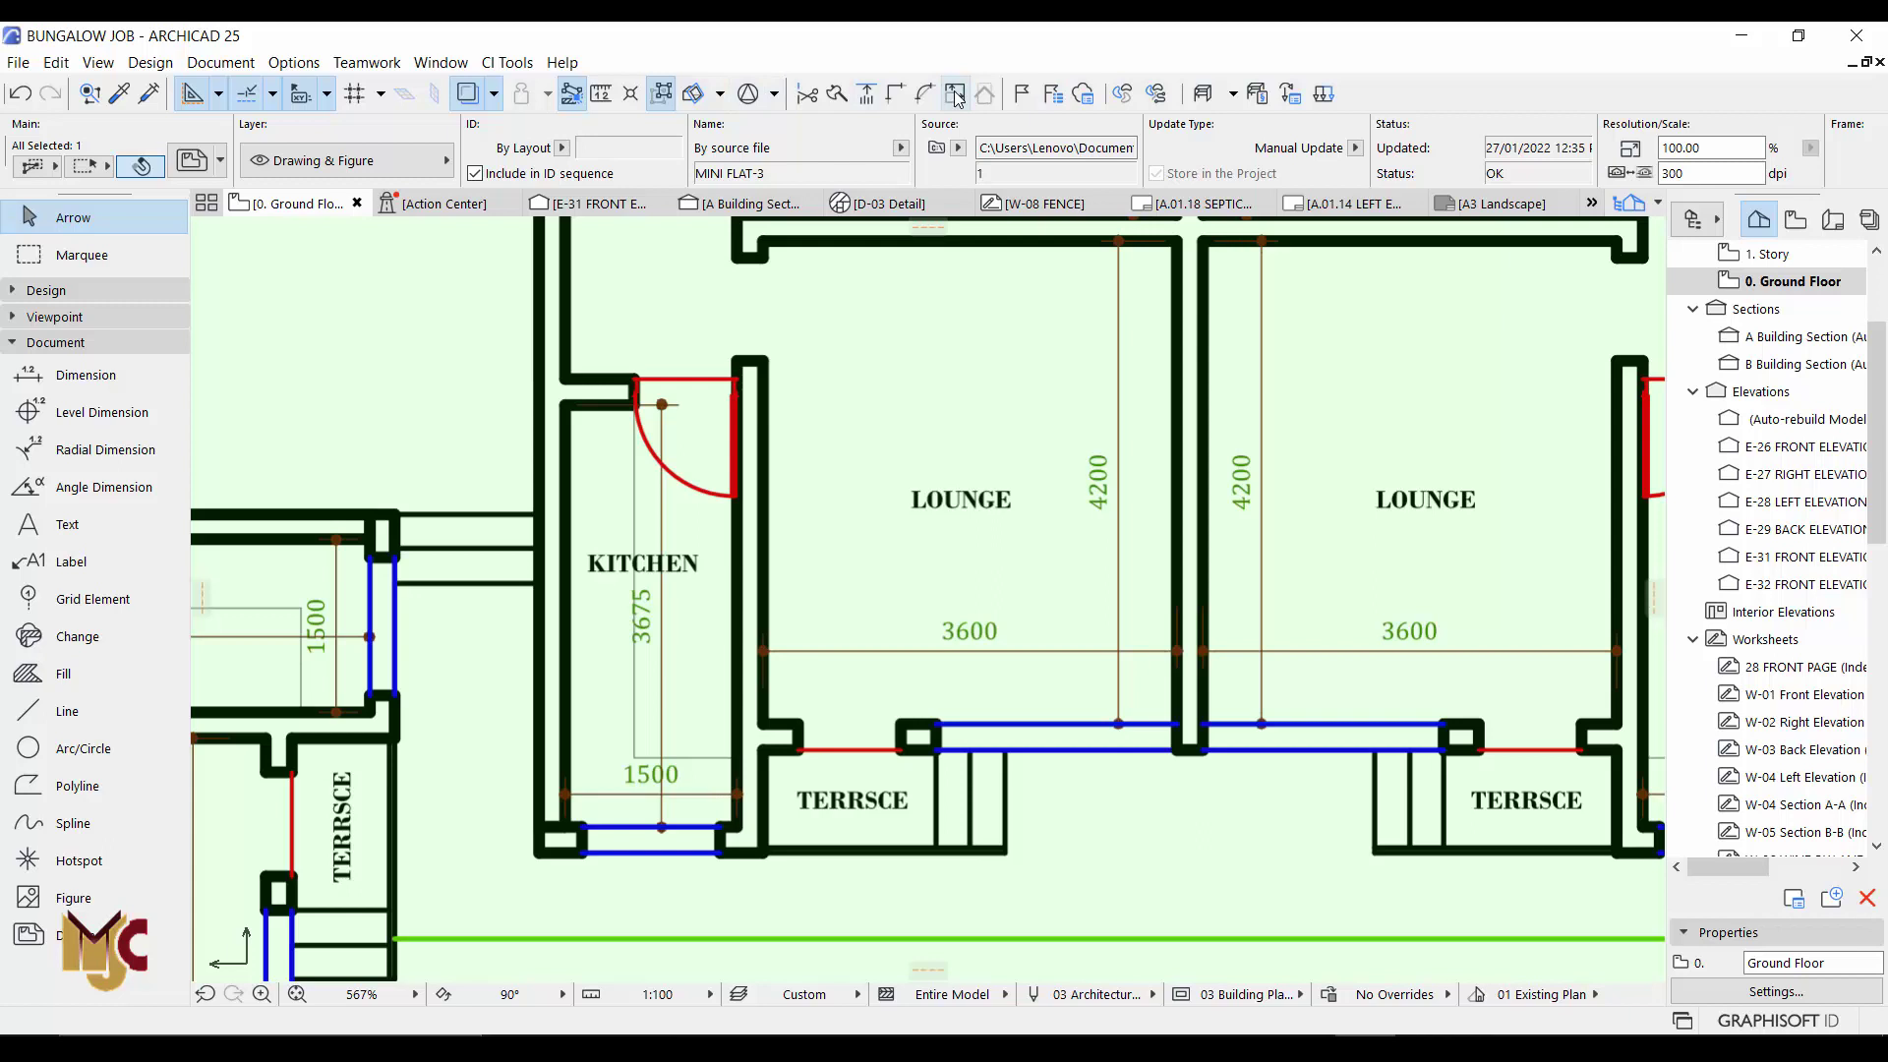
Step: Resize the drawing graphically so the lounge dimension measures 3600, giving 265.68% scale
click(955, 95)
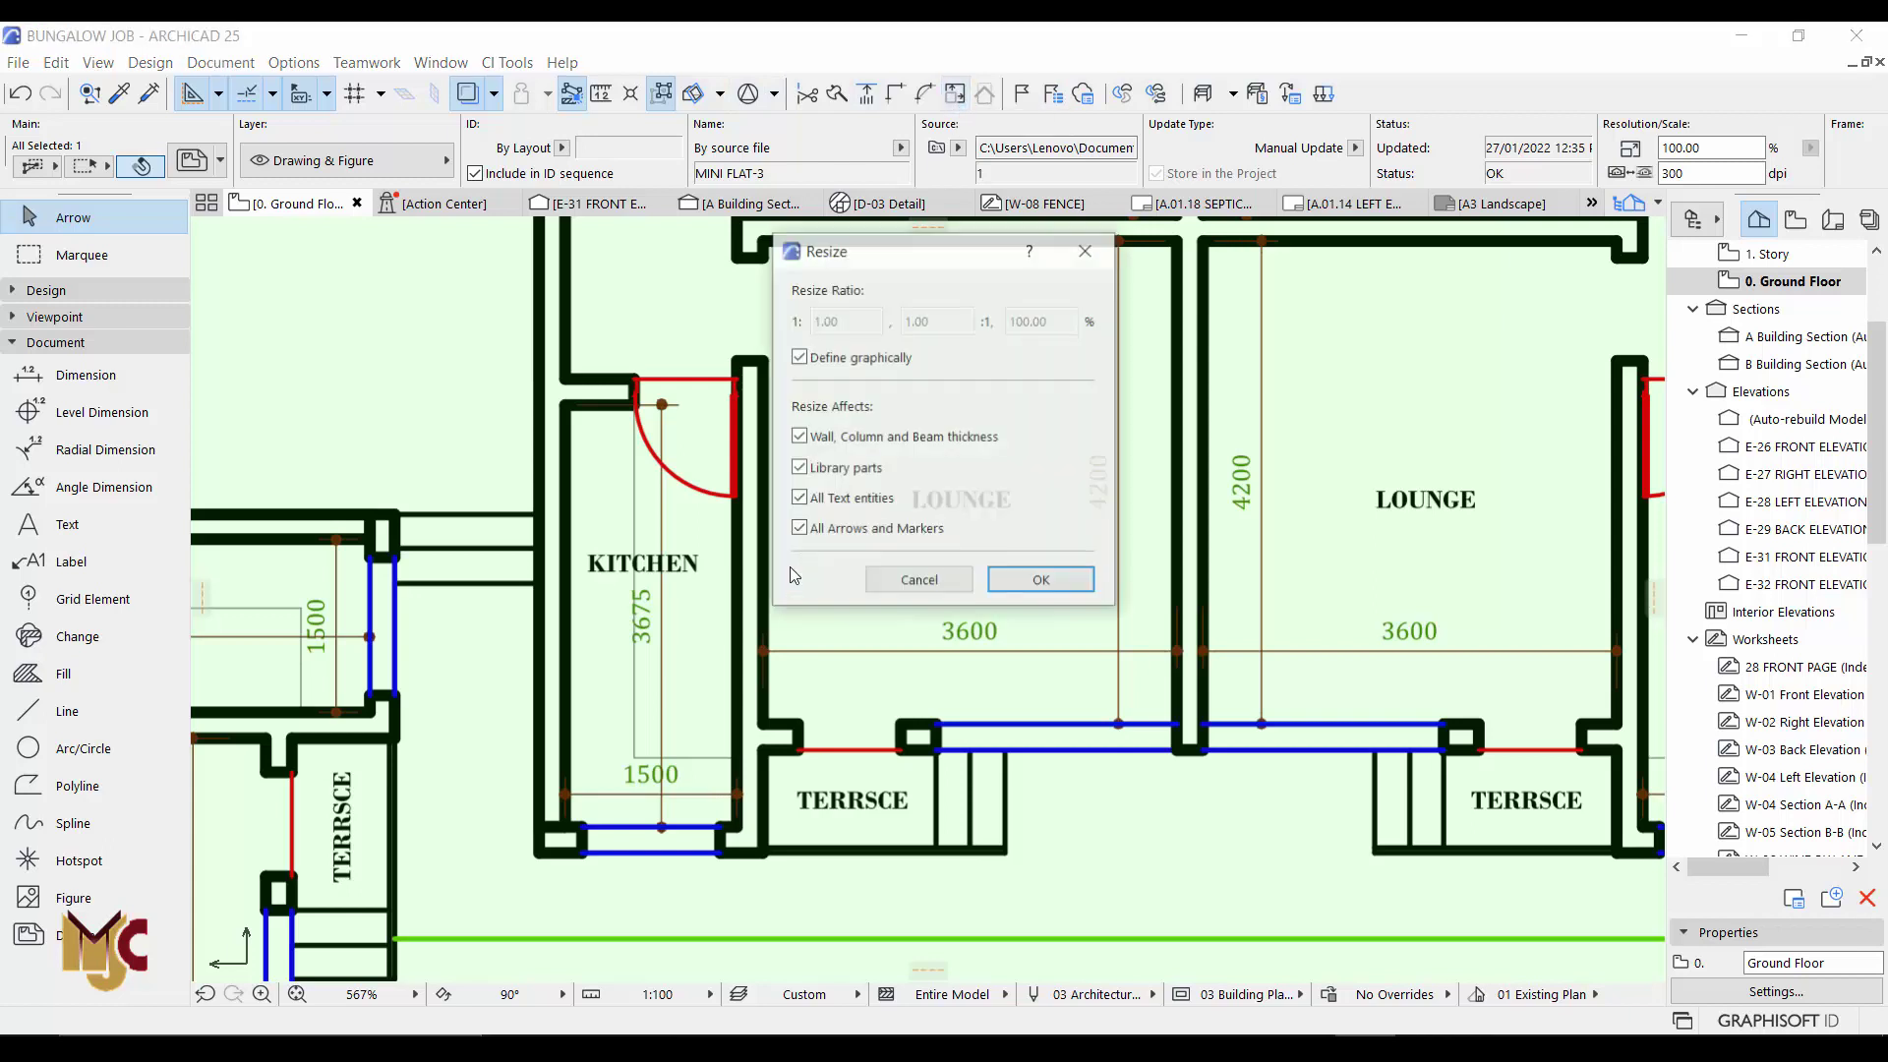
click(1043, 581)
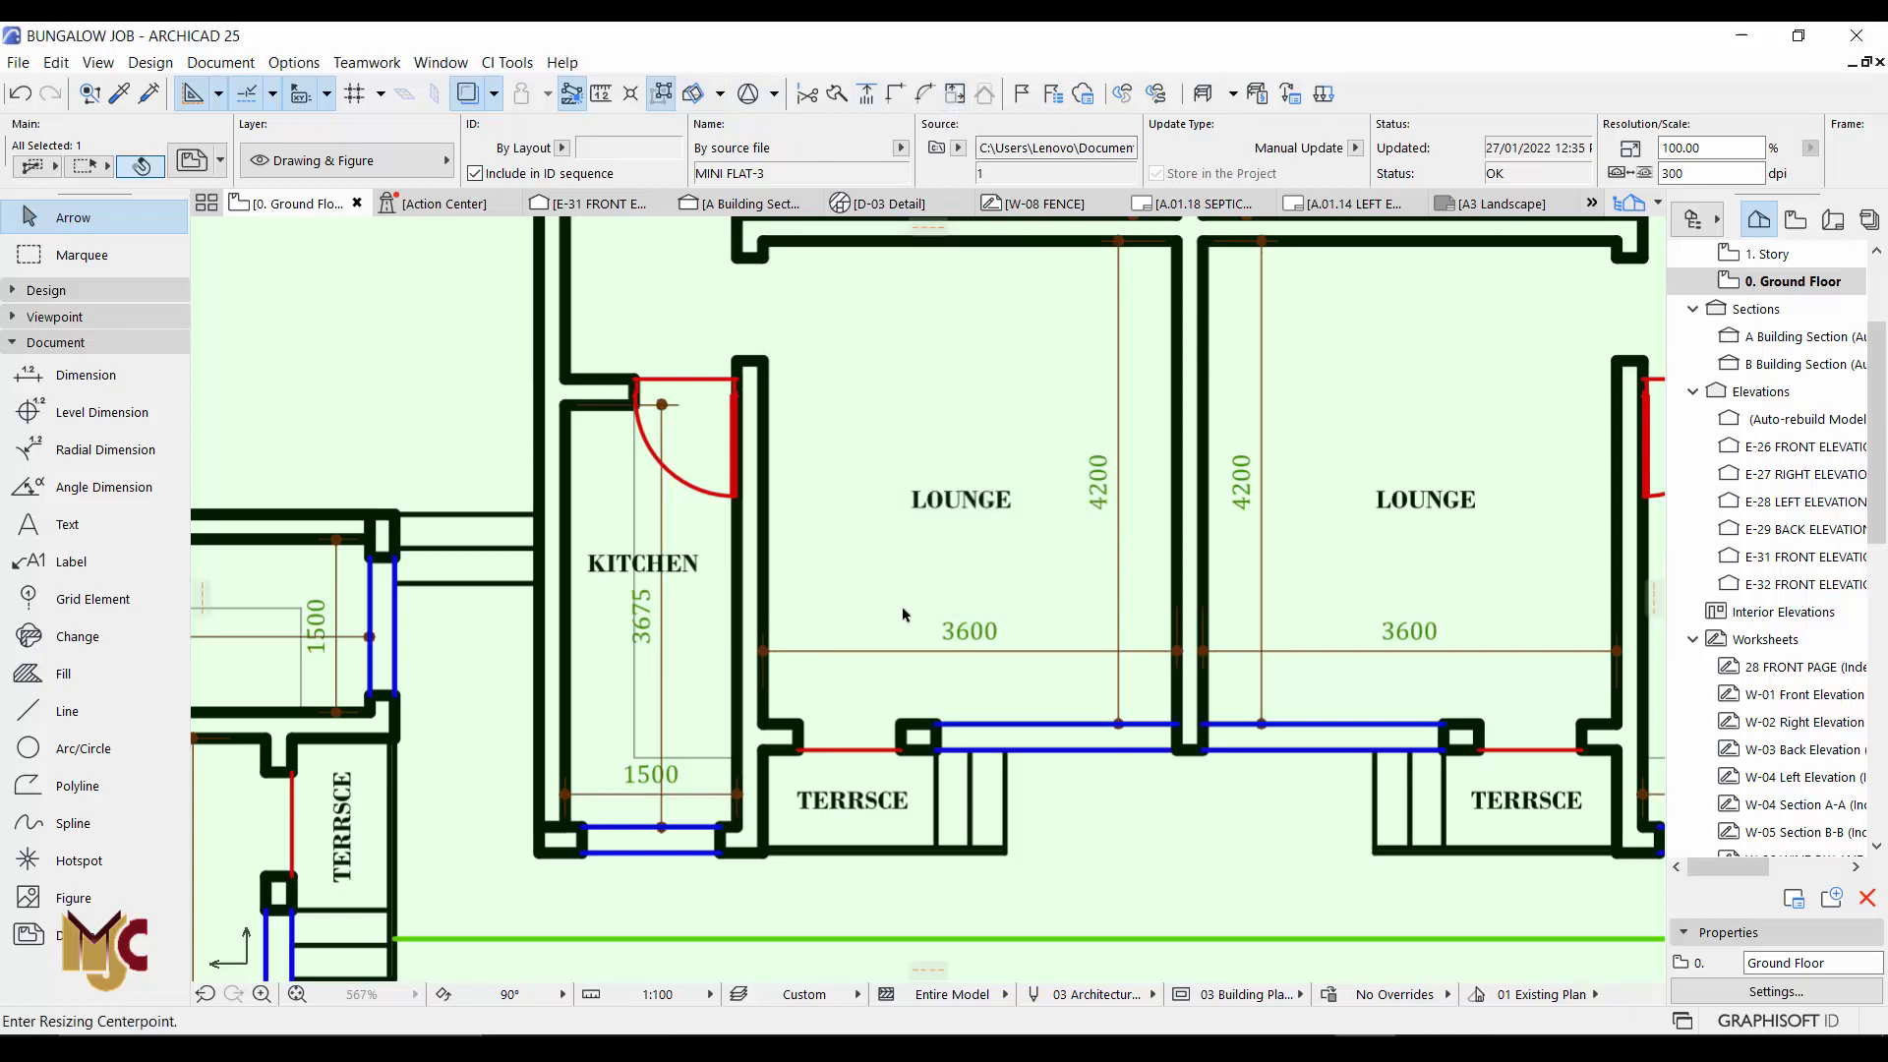
scroll(766, 646, up, 4)
click(711, 668)
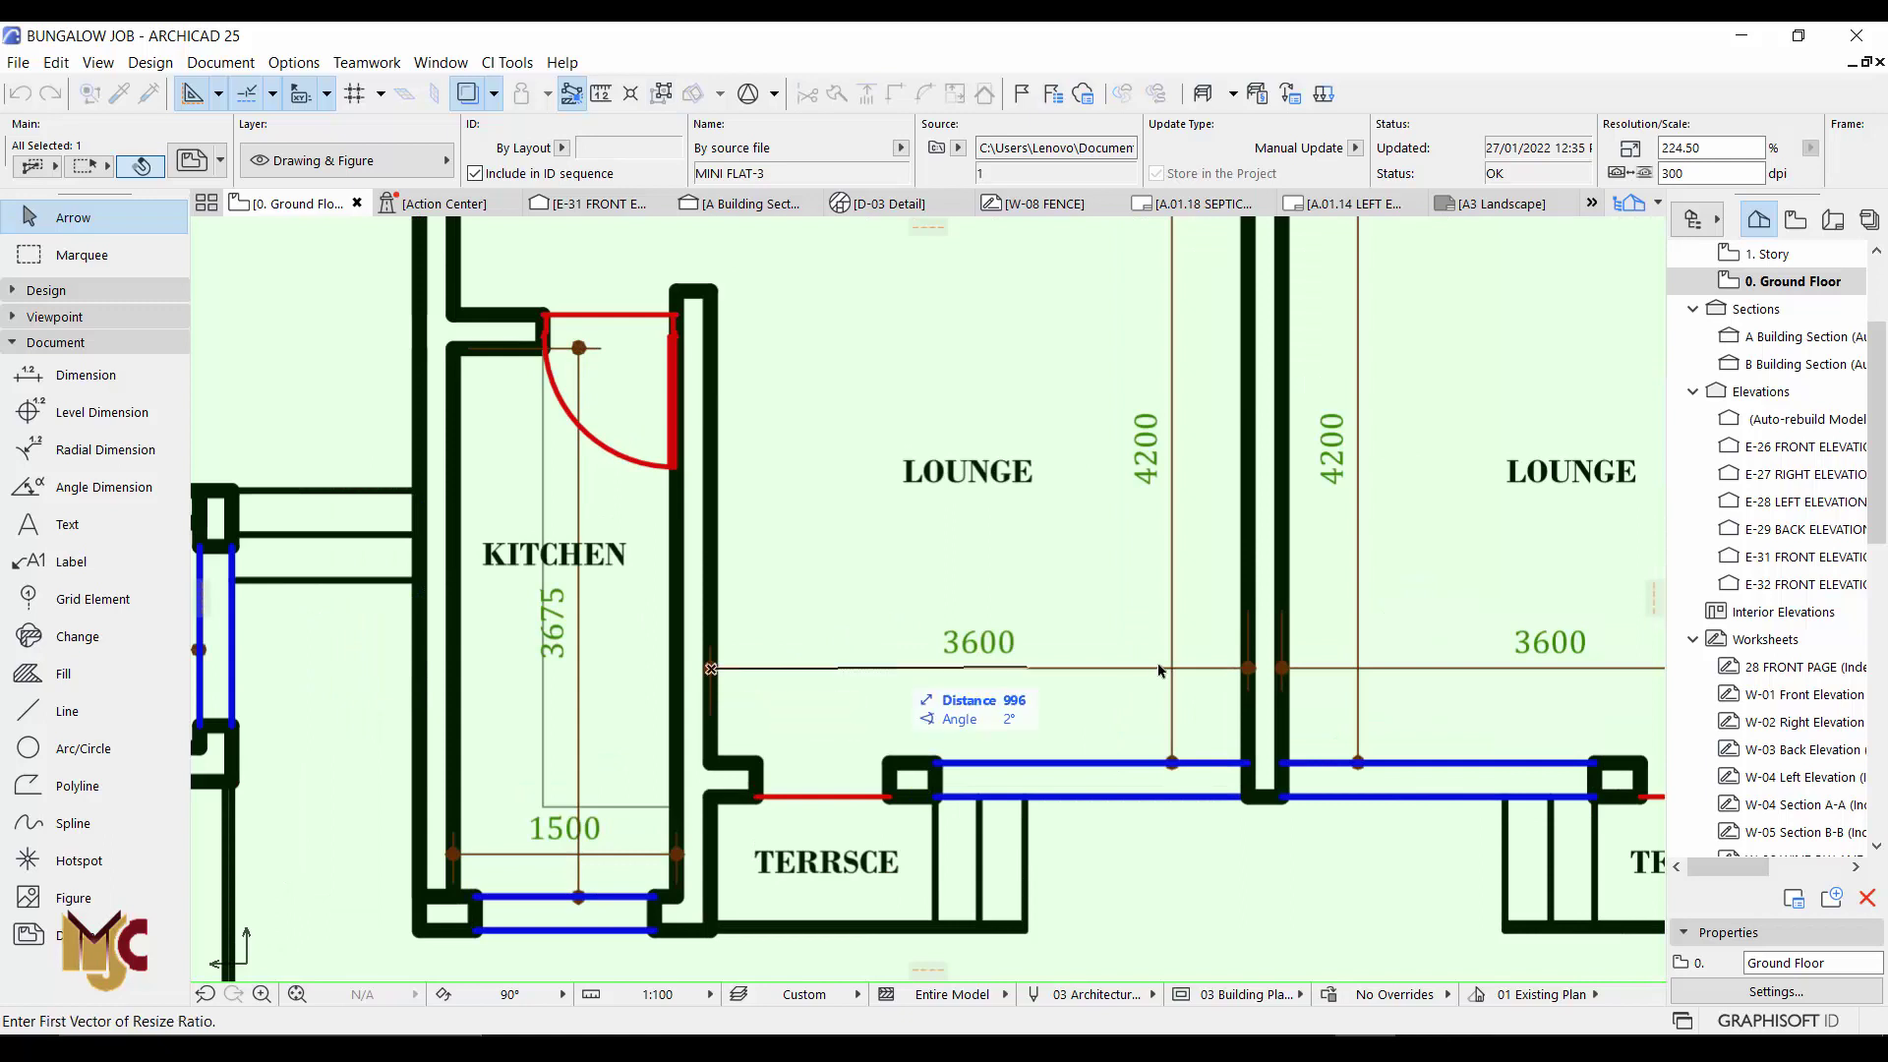
click(1257, 671)
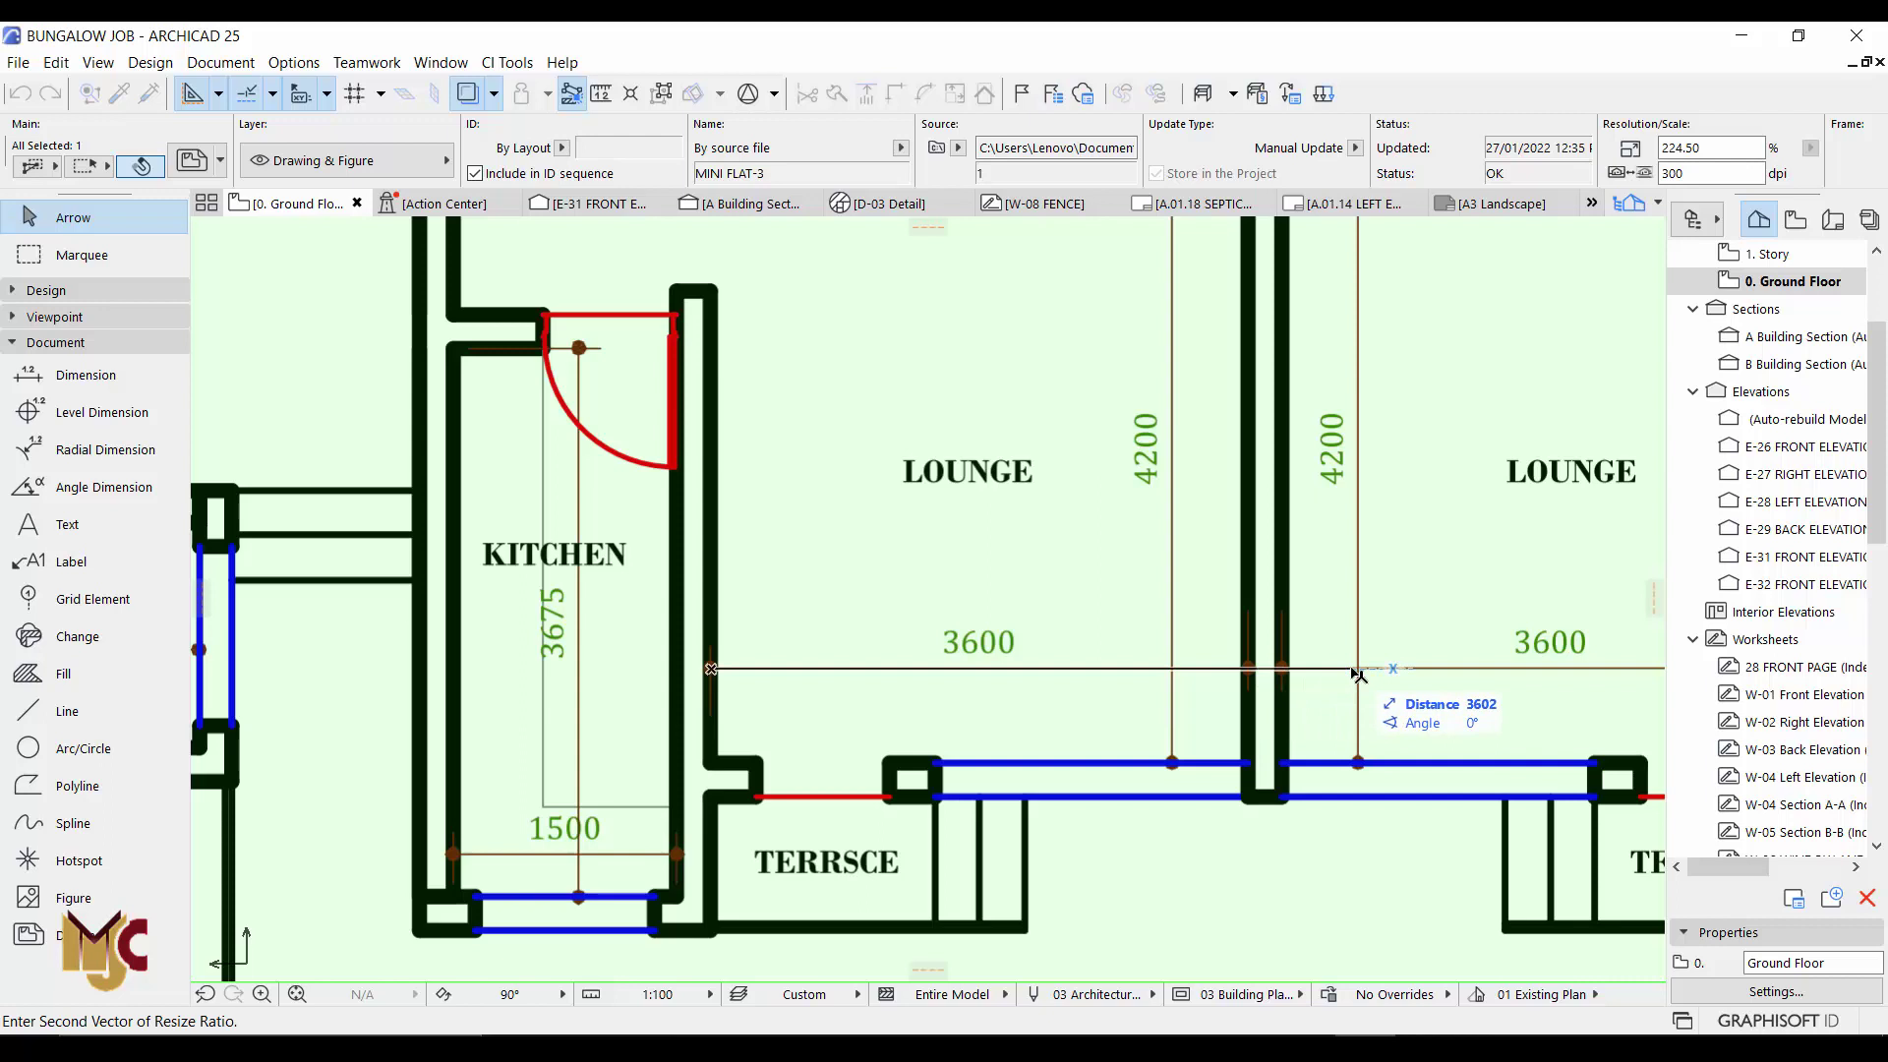
text(36)
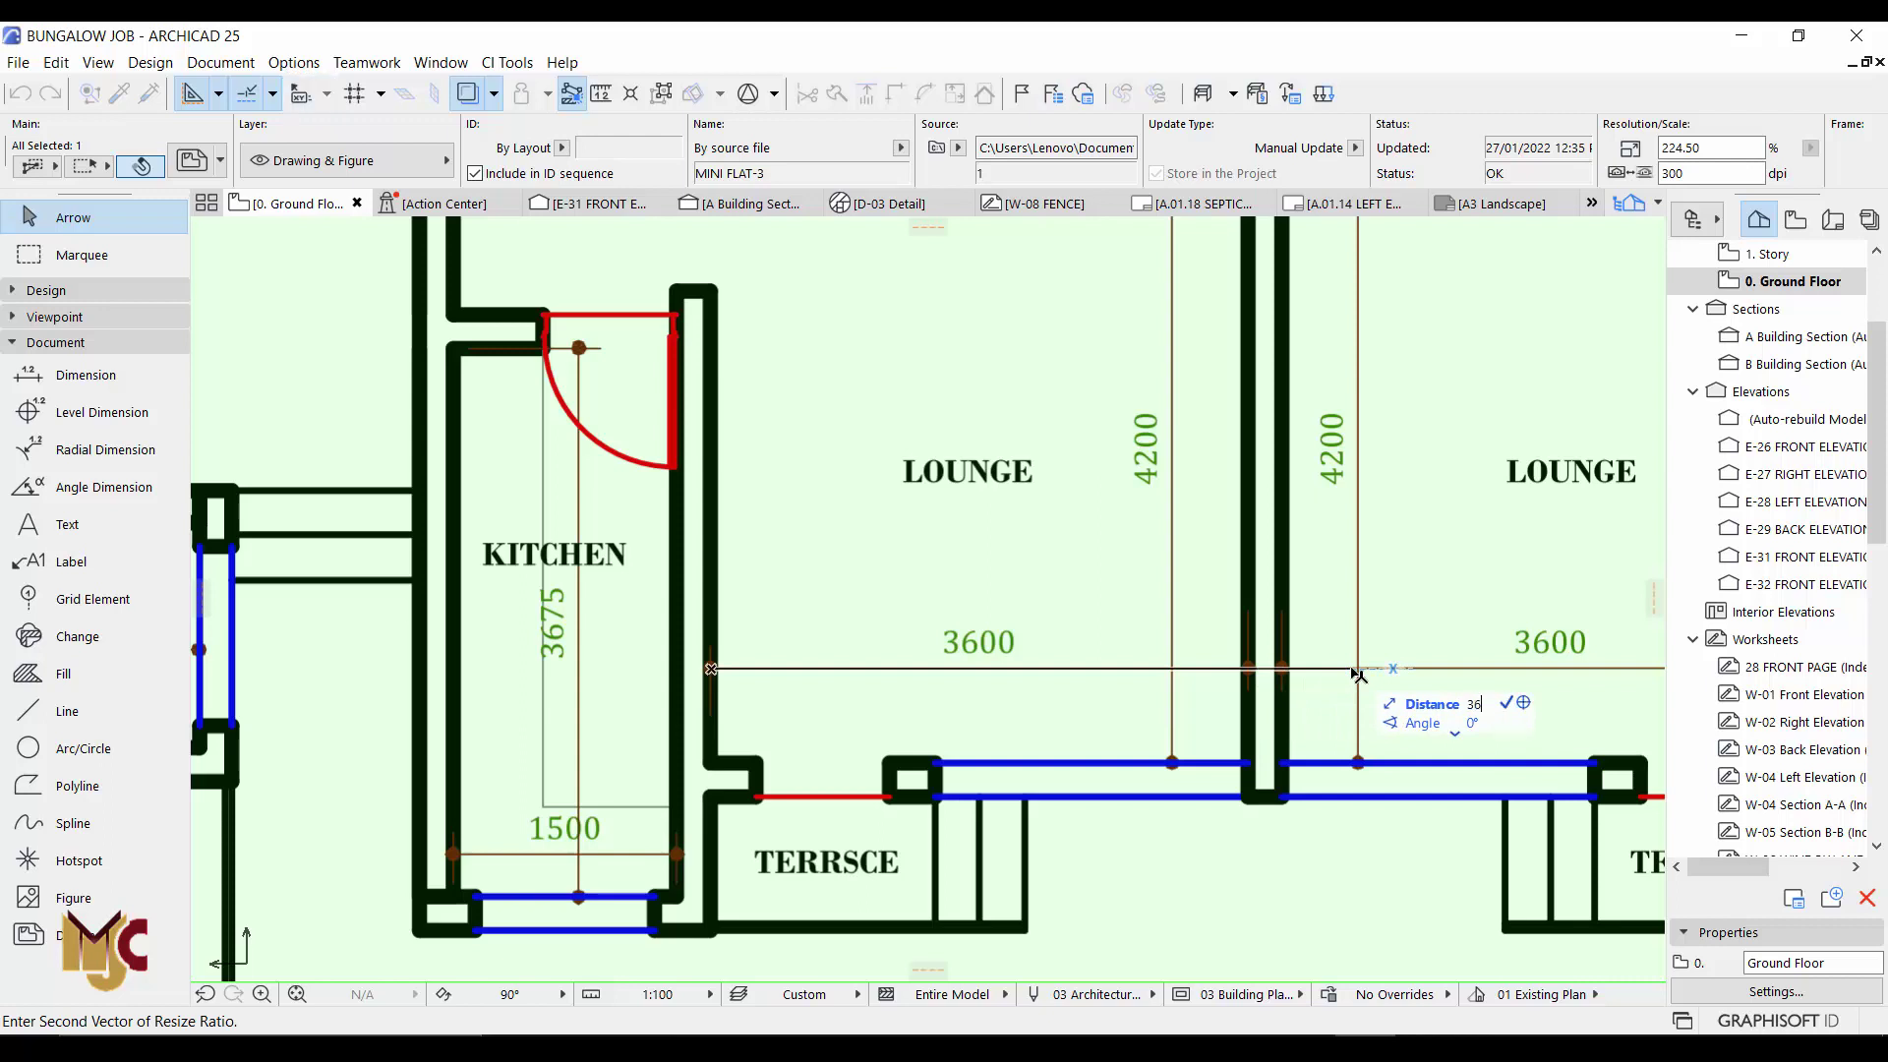
text(00)
key(Return)
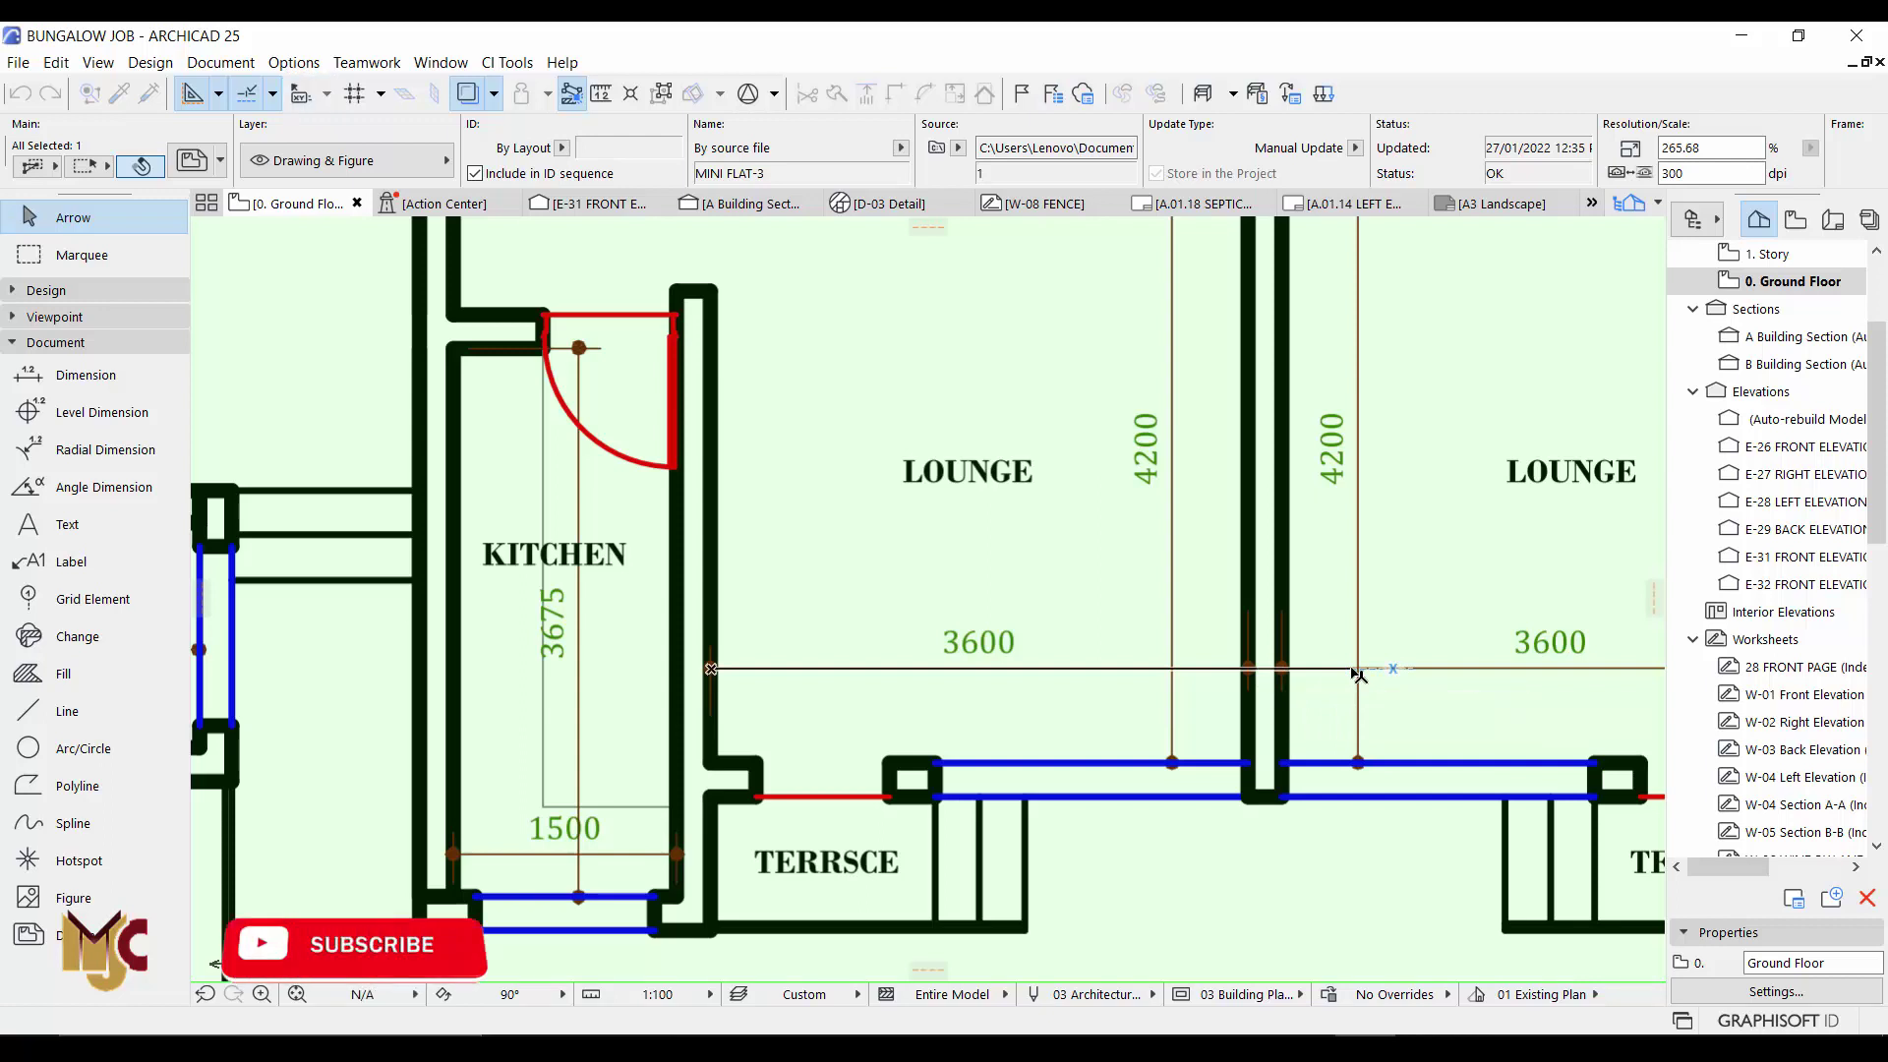
key(Escape)
scroll(878, 561, down, 2)
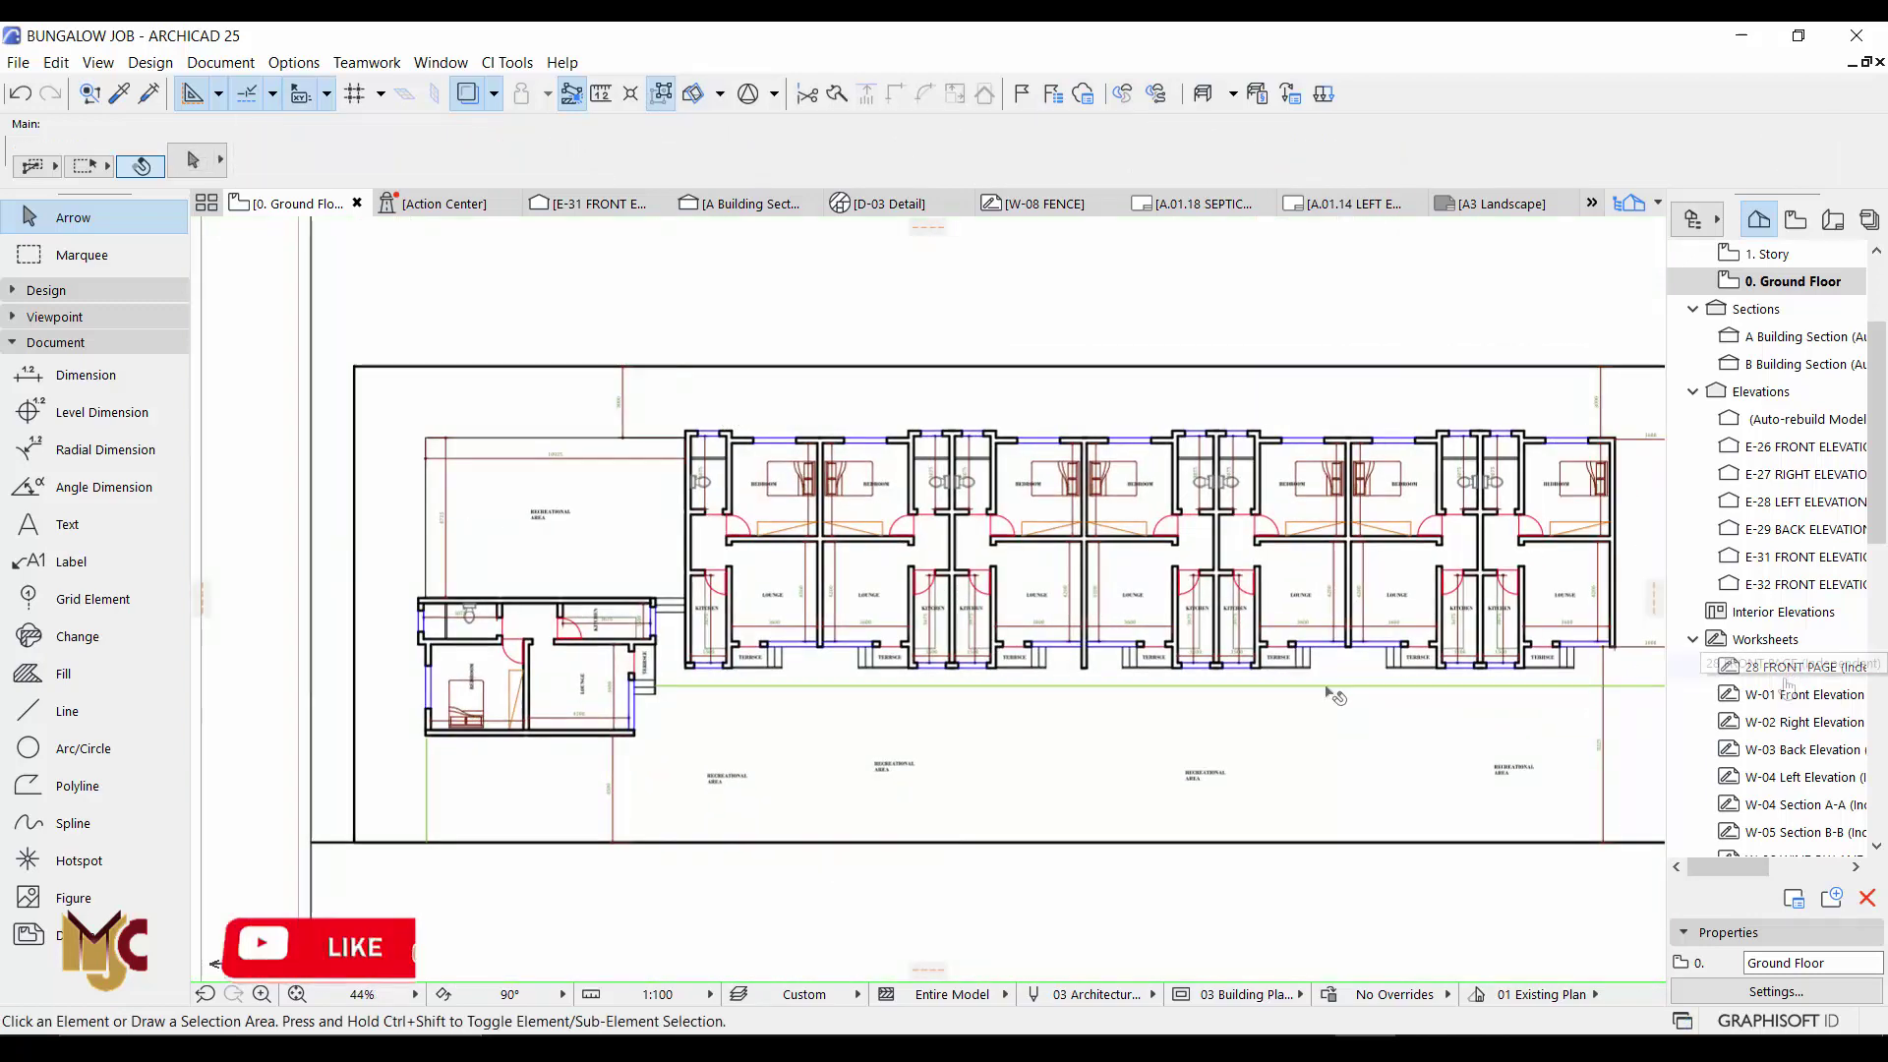
Step: Create an independent worksheet with Reference ID 01 and name FLOOR PLAN
right_click(1759, 644)
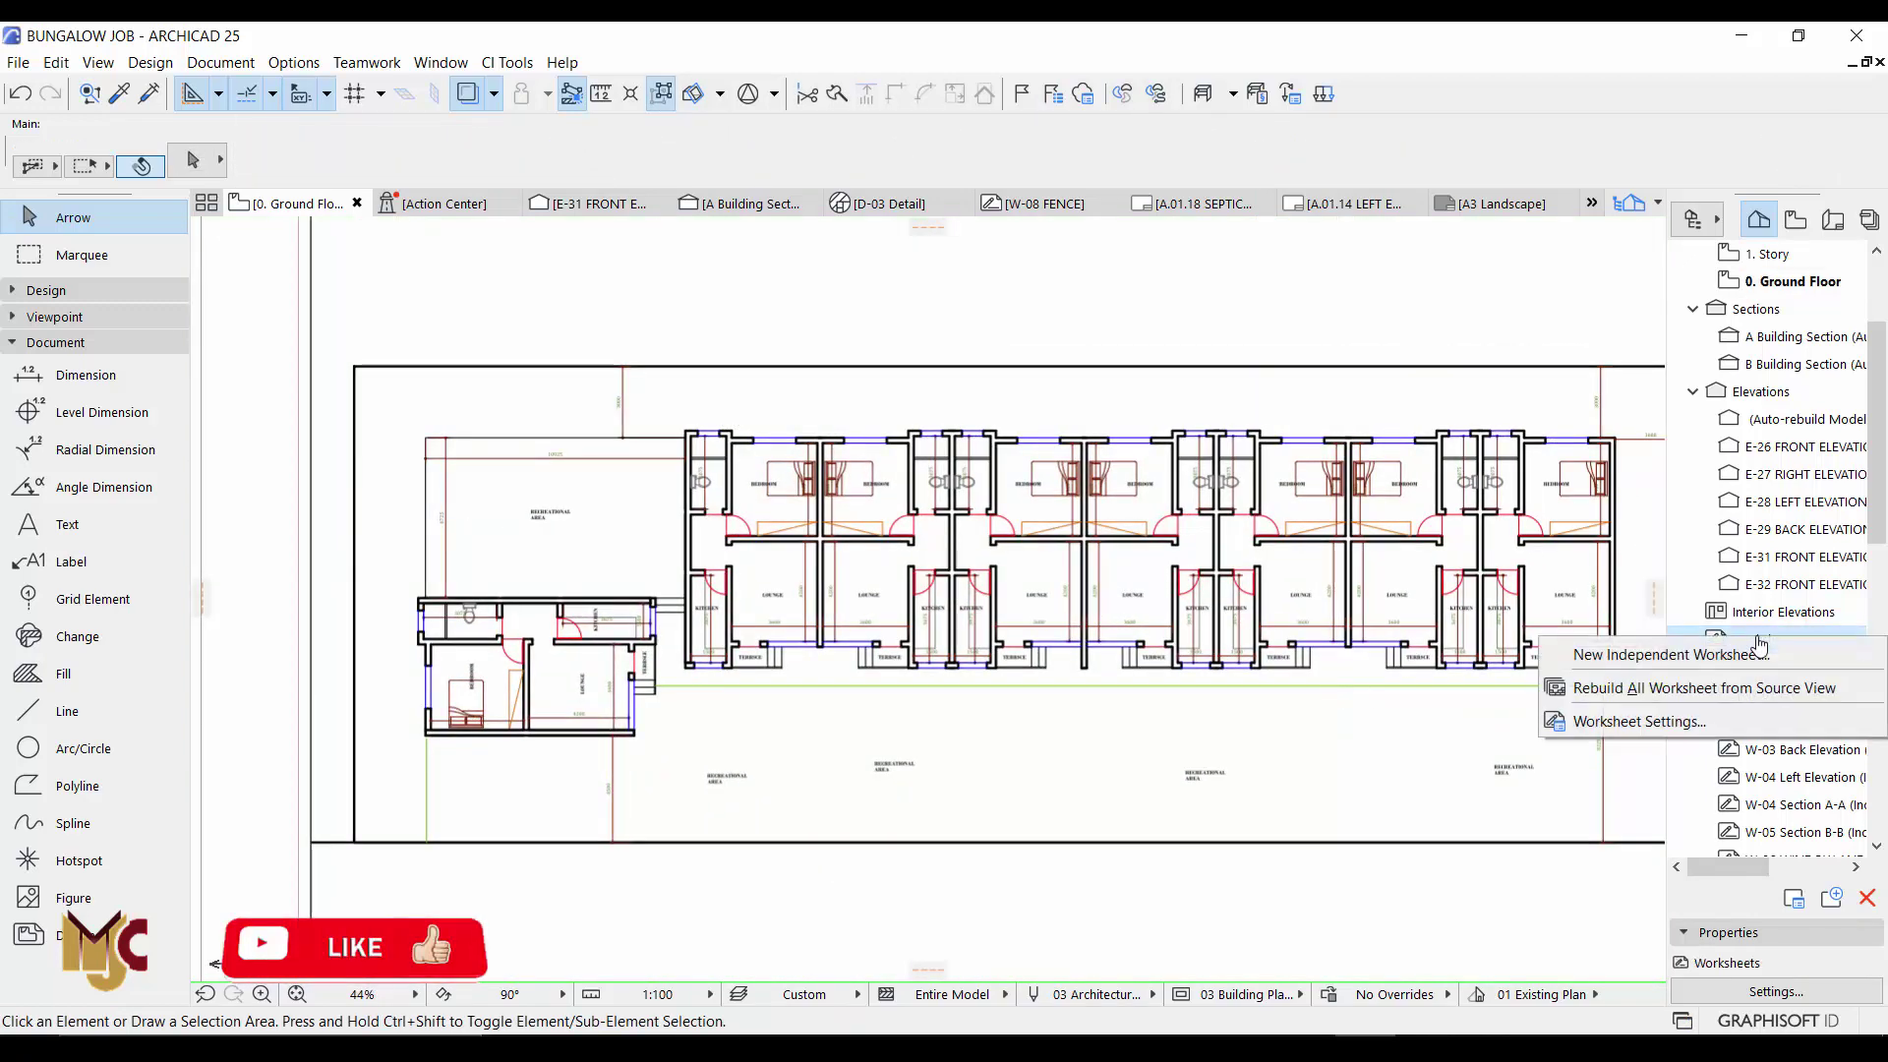
click(1668, 655)
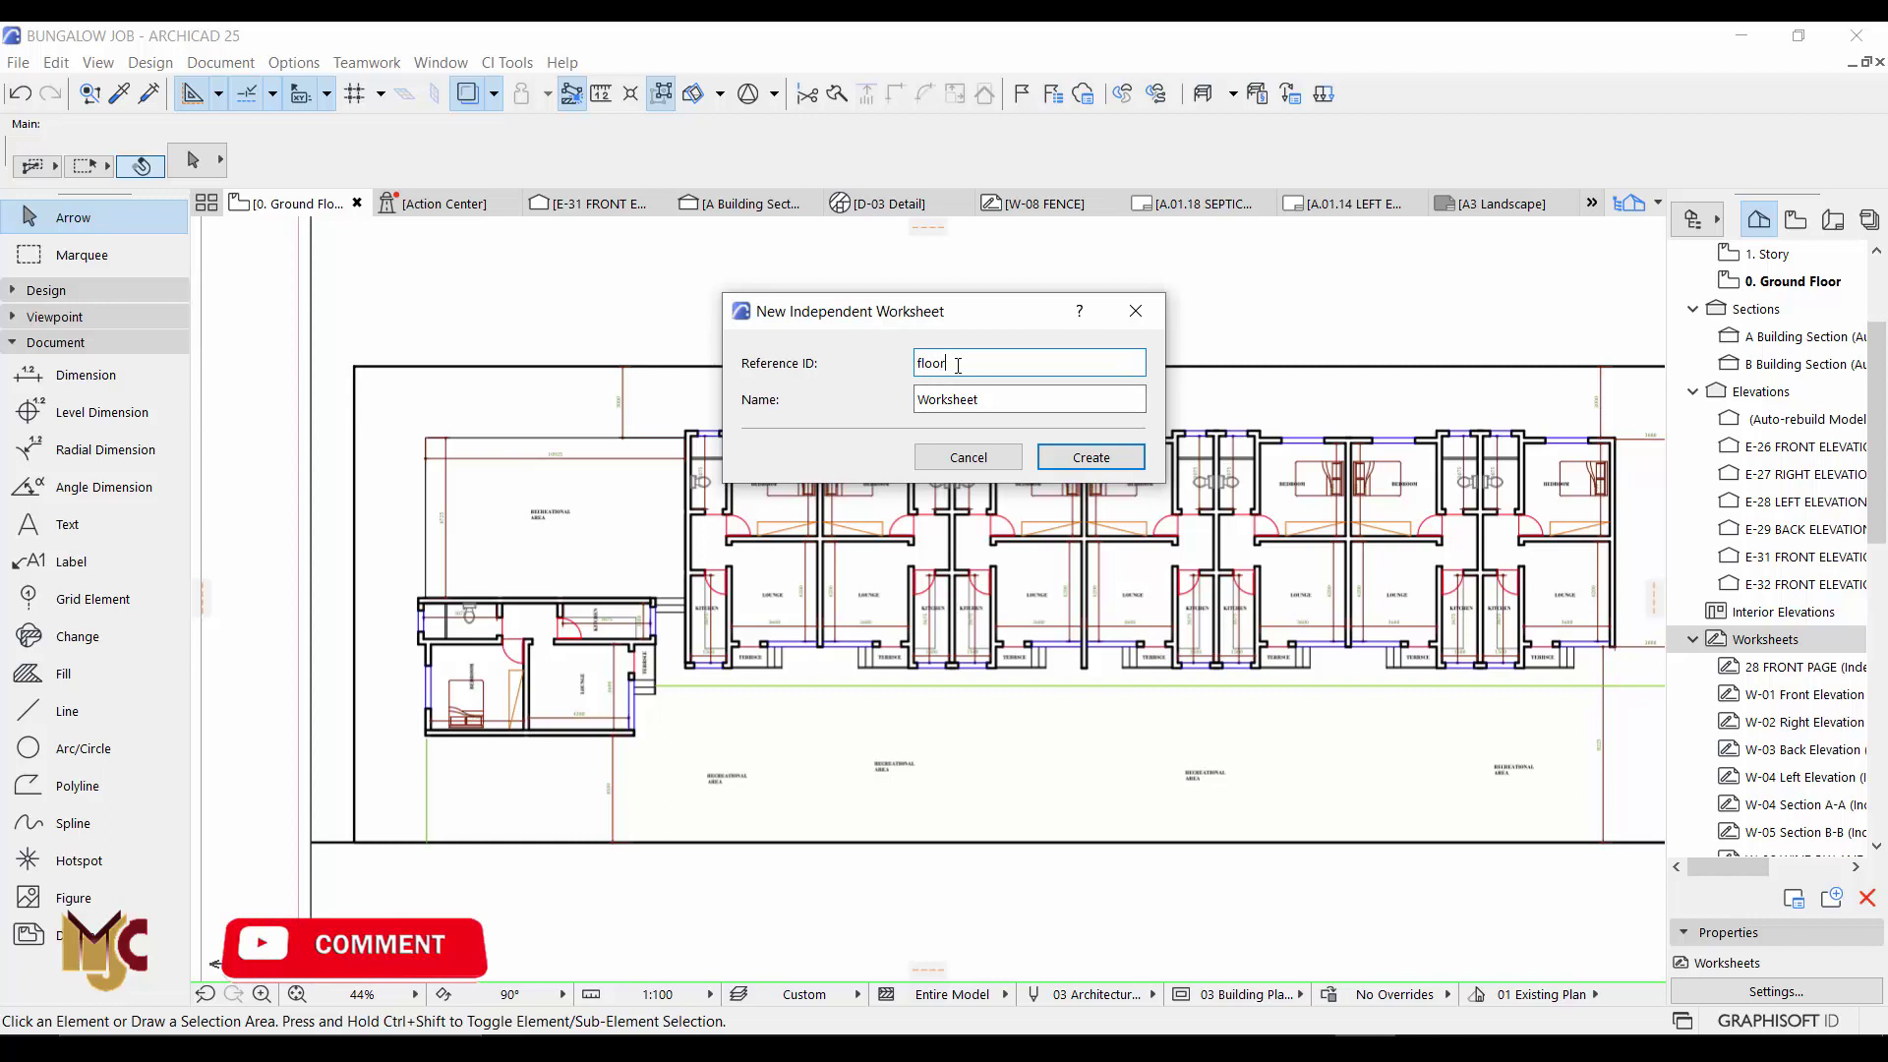
text(lan)
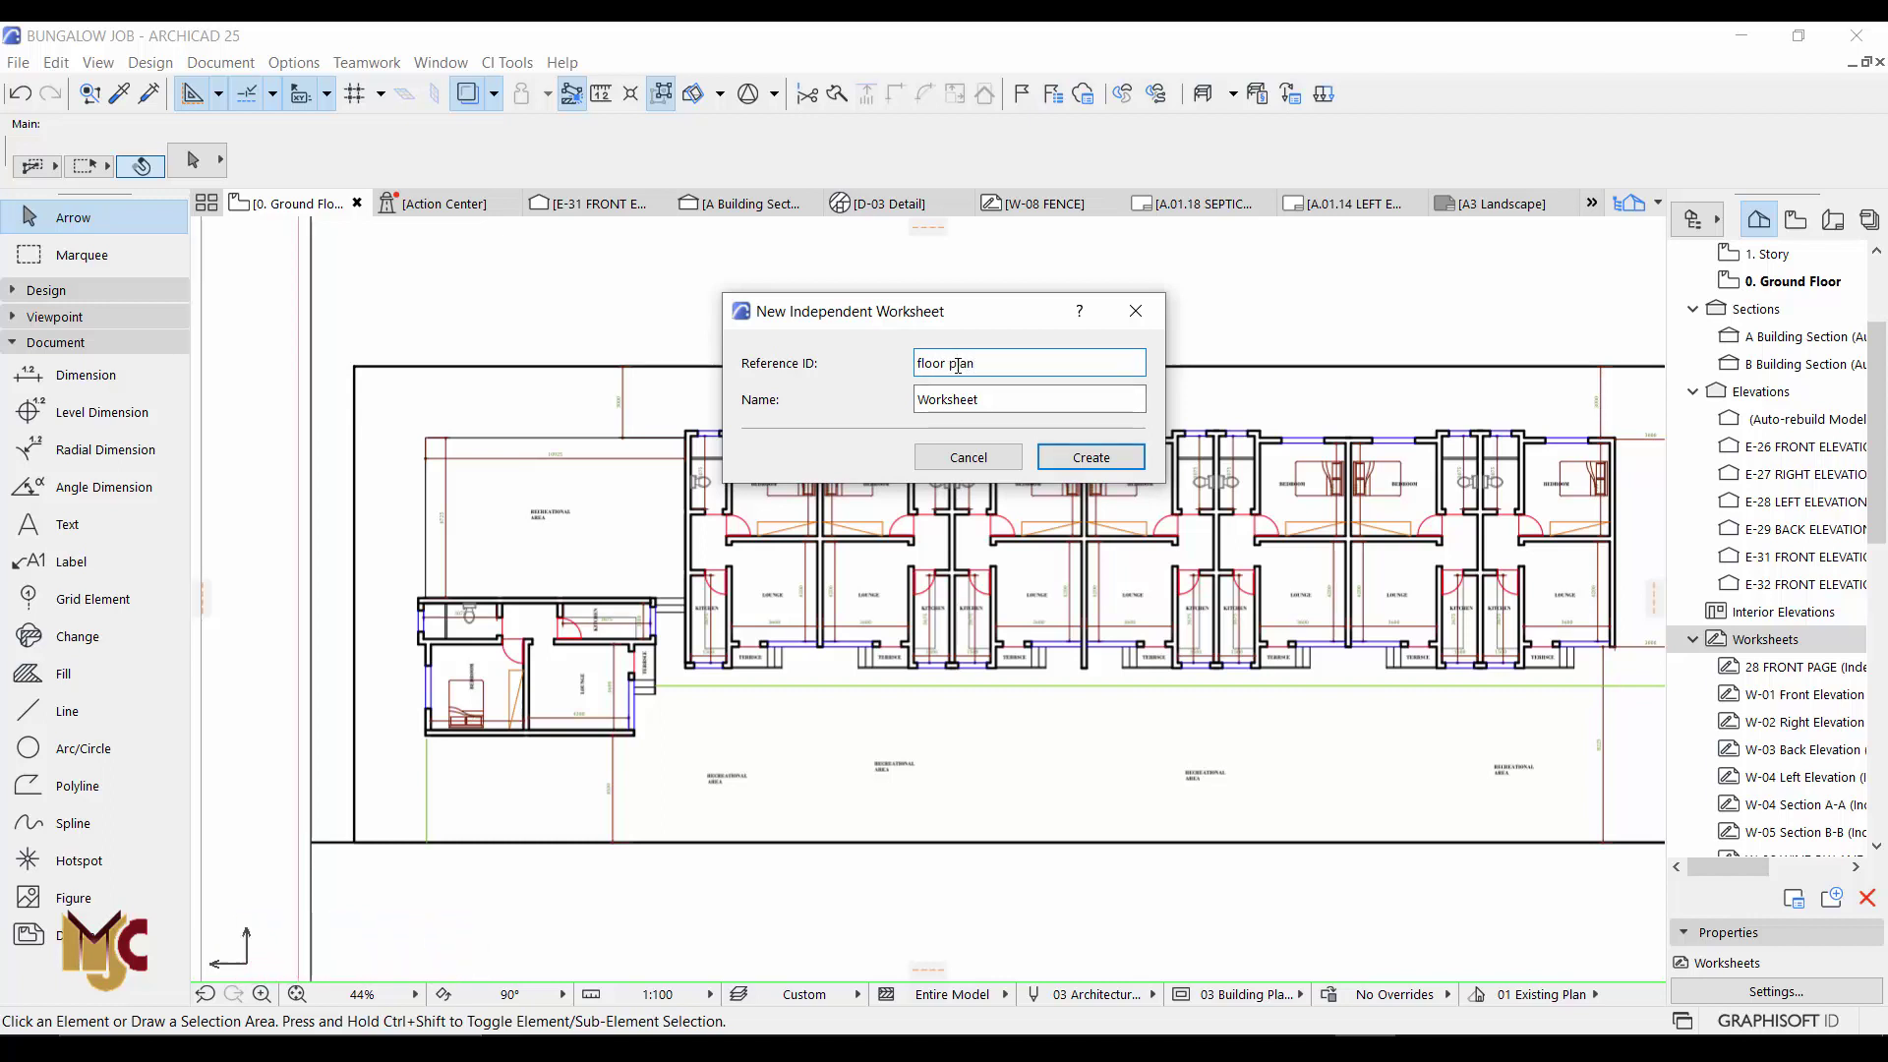
drag(987, 366, 863, 398)
text(01fl)
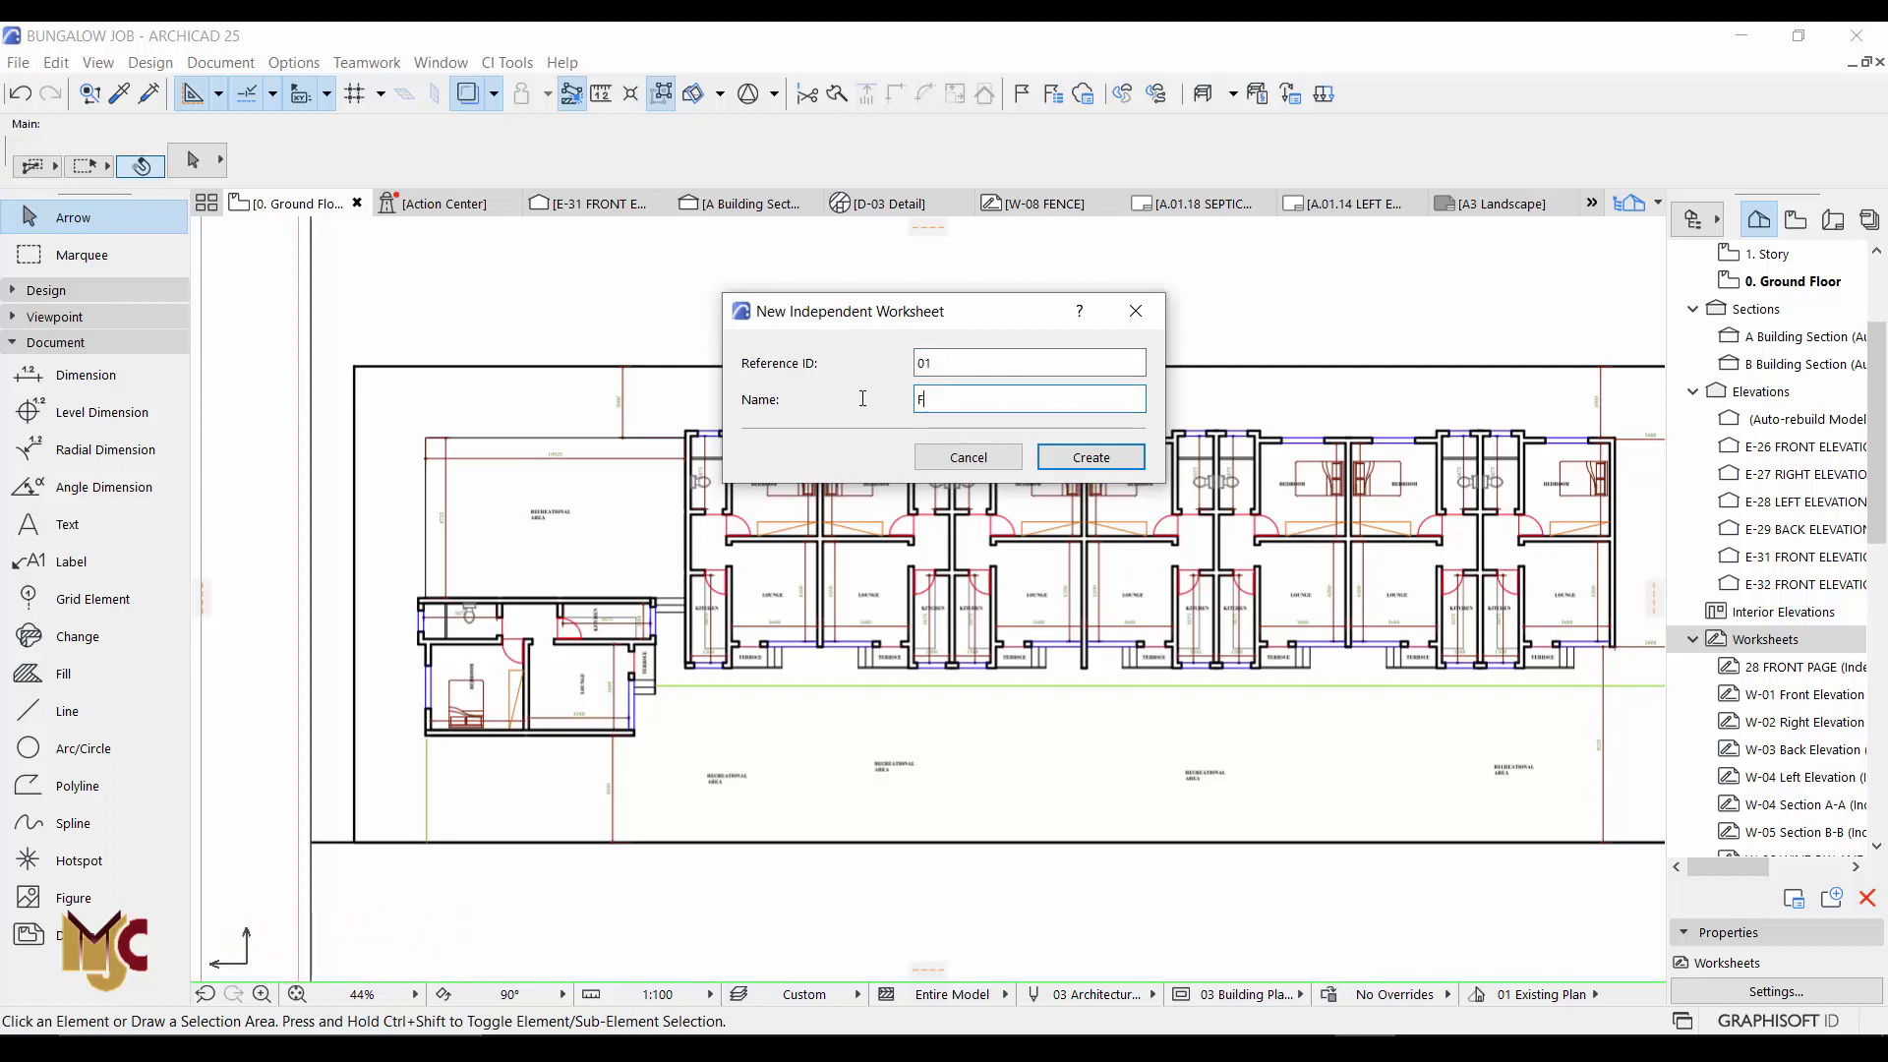
click(1091, 457)
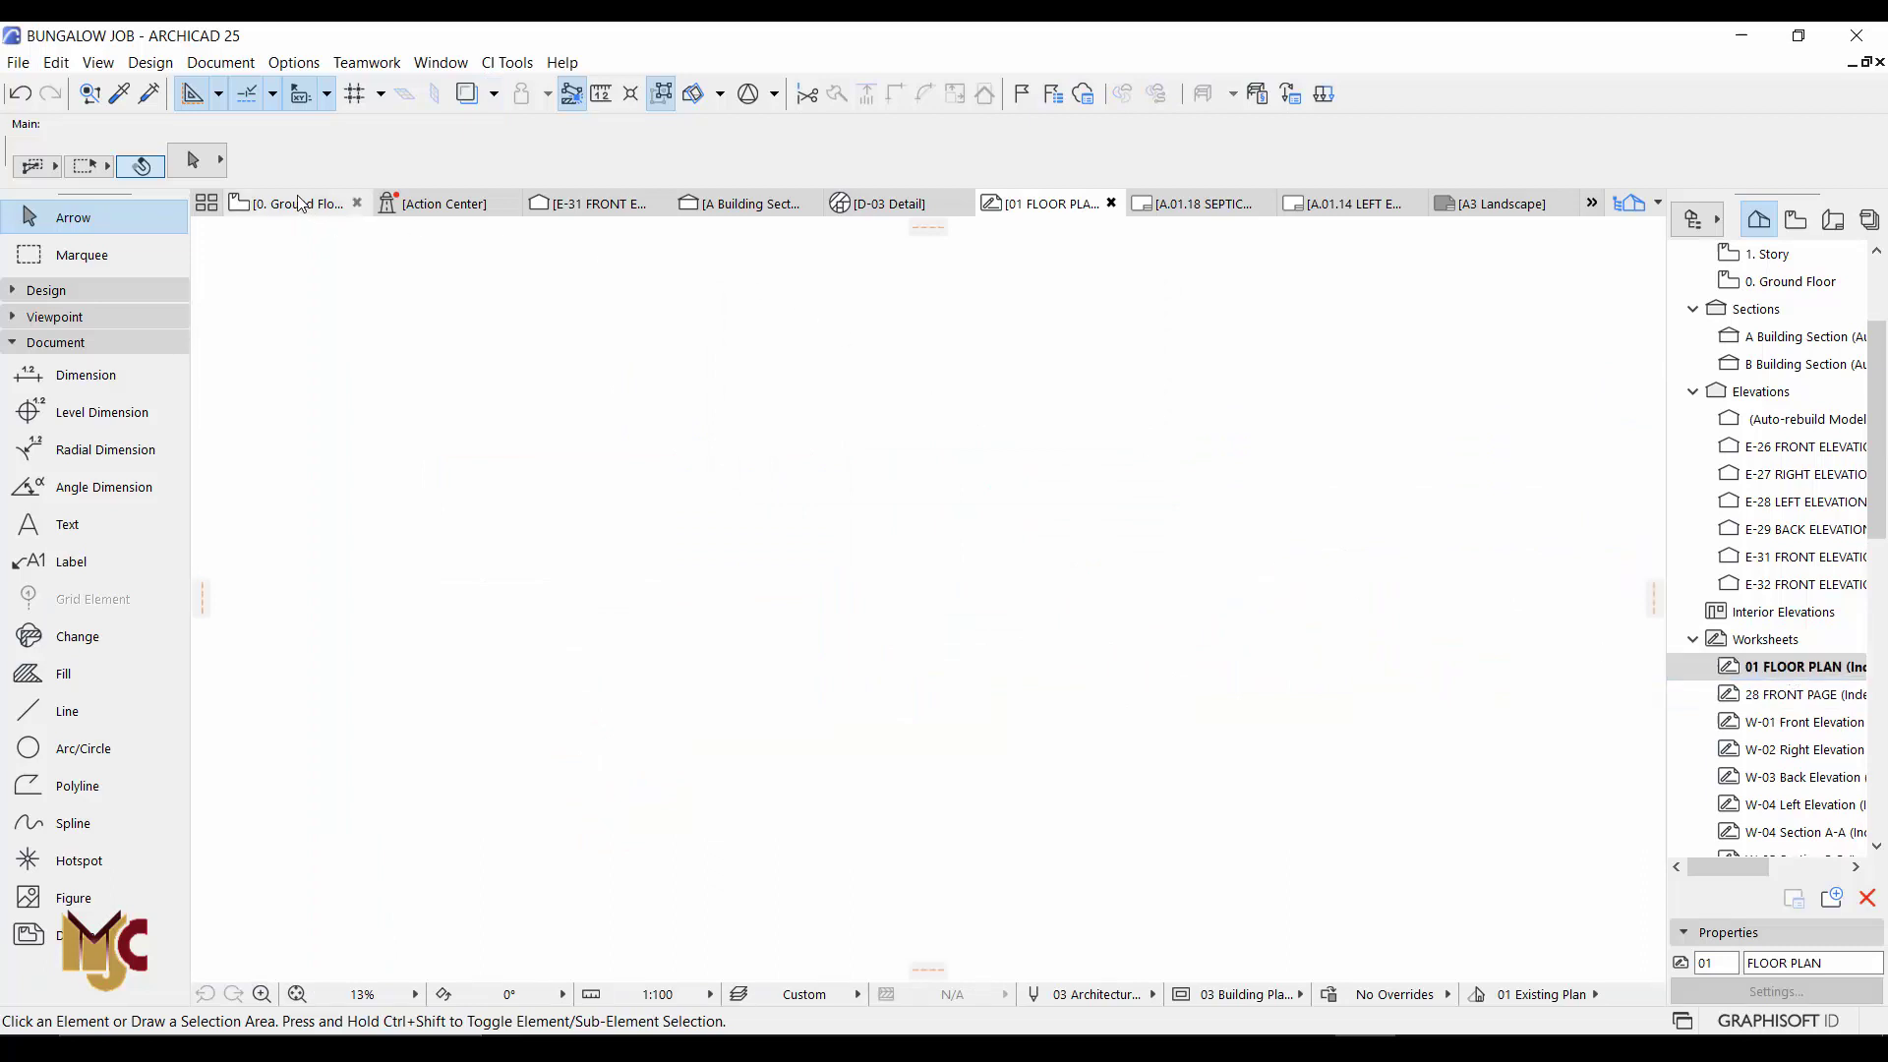
Step: Cut the drawing from 0. Ground Floor and paste it at original location in 01 FLOOR PLAN
click(329, 208)
click(745, 417)
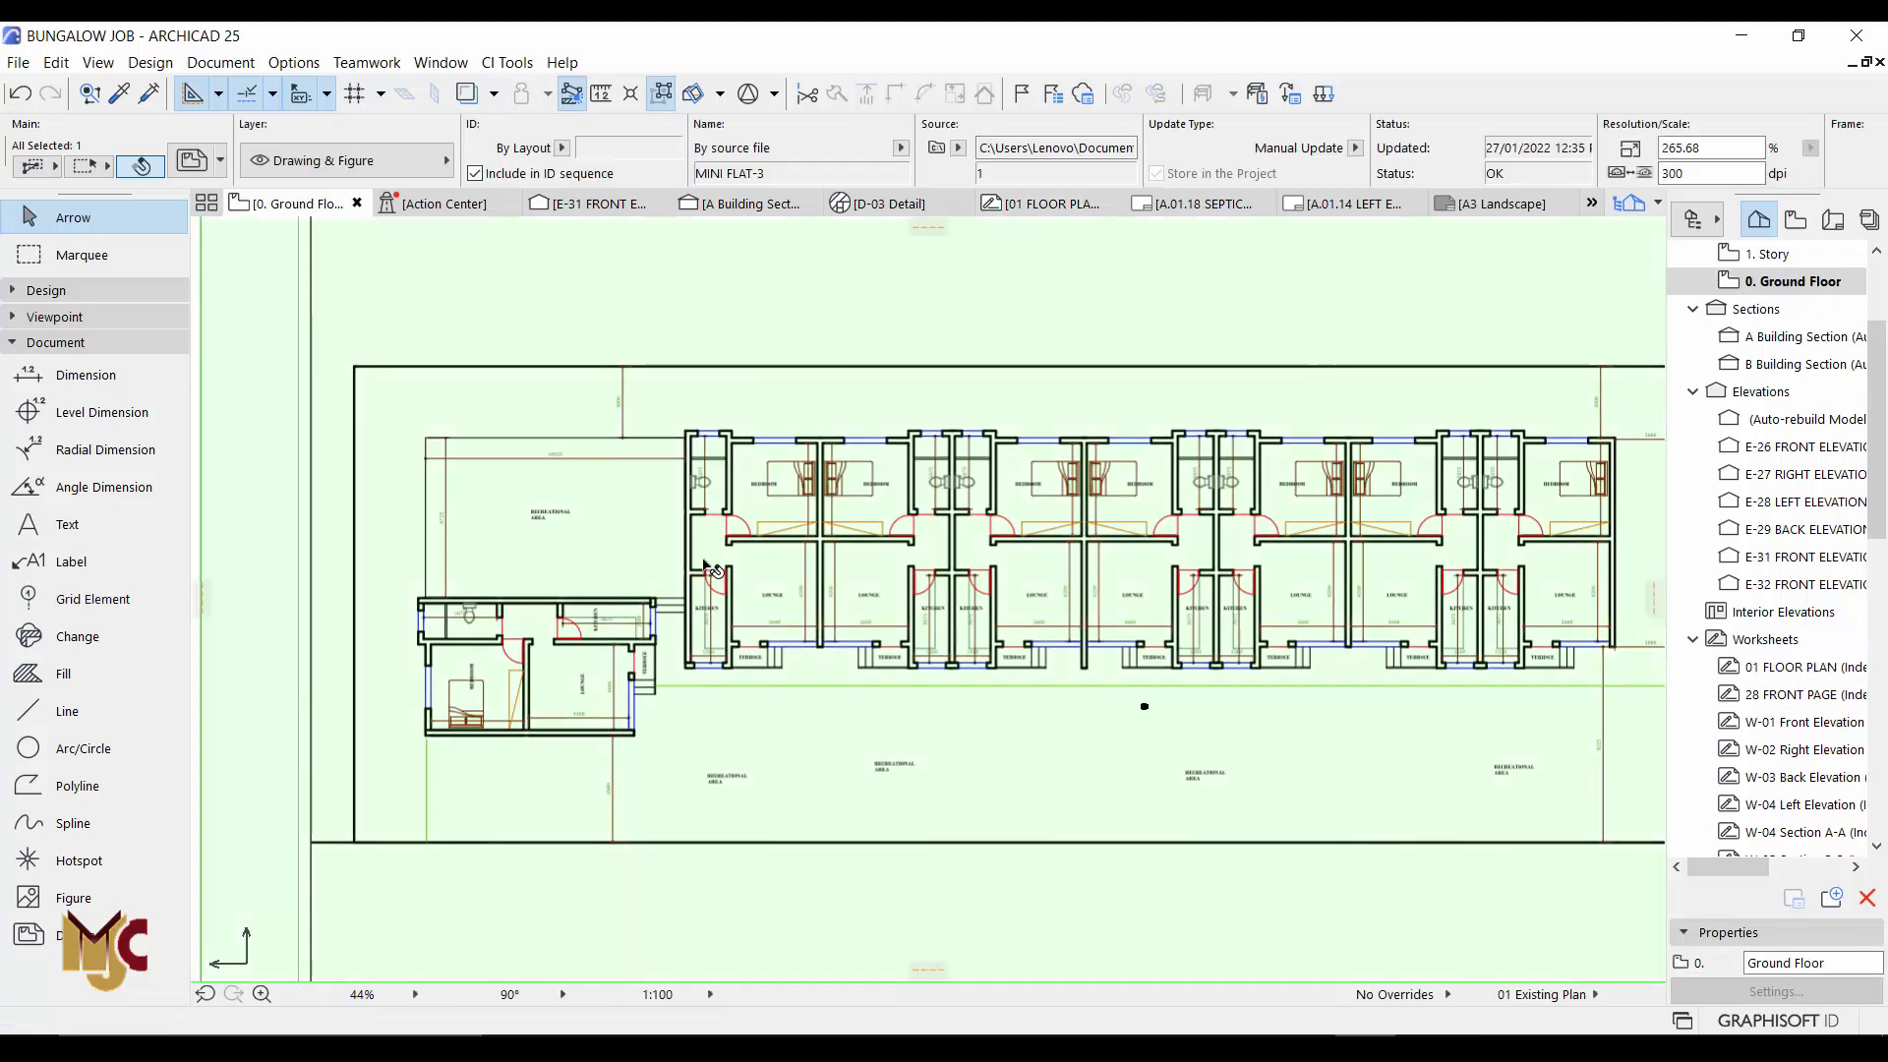
key(ctrl+x)
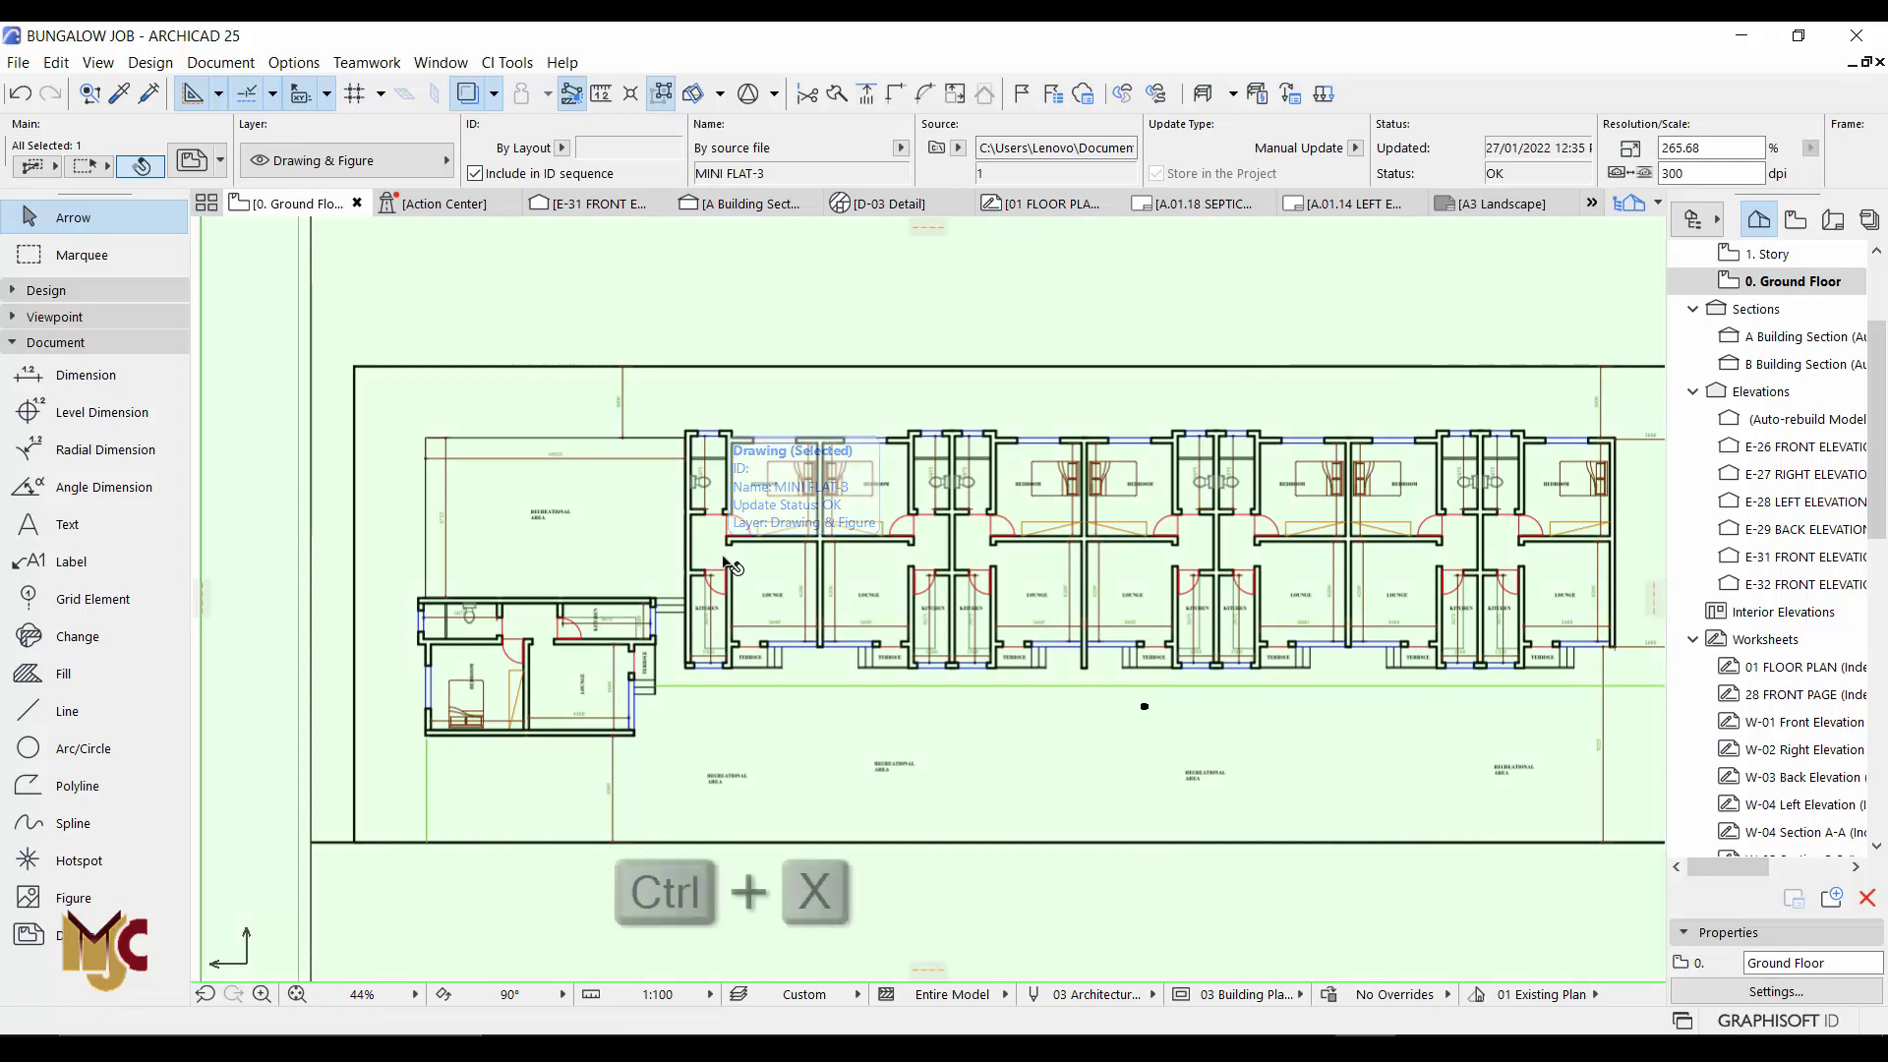
scroll(885, 708, down, 4)
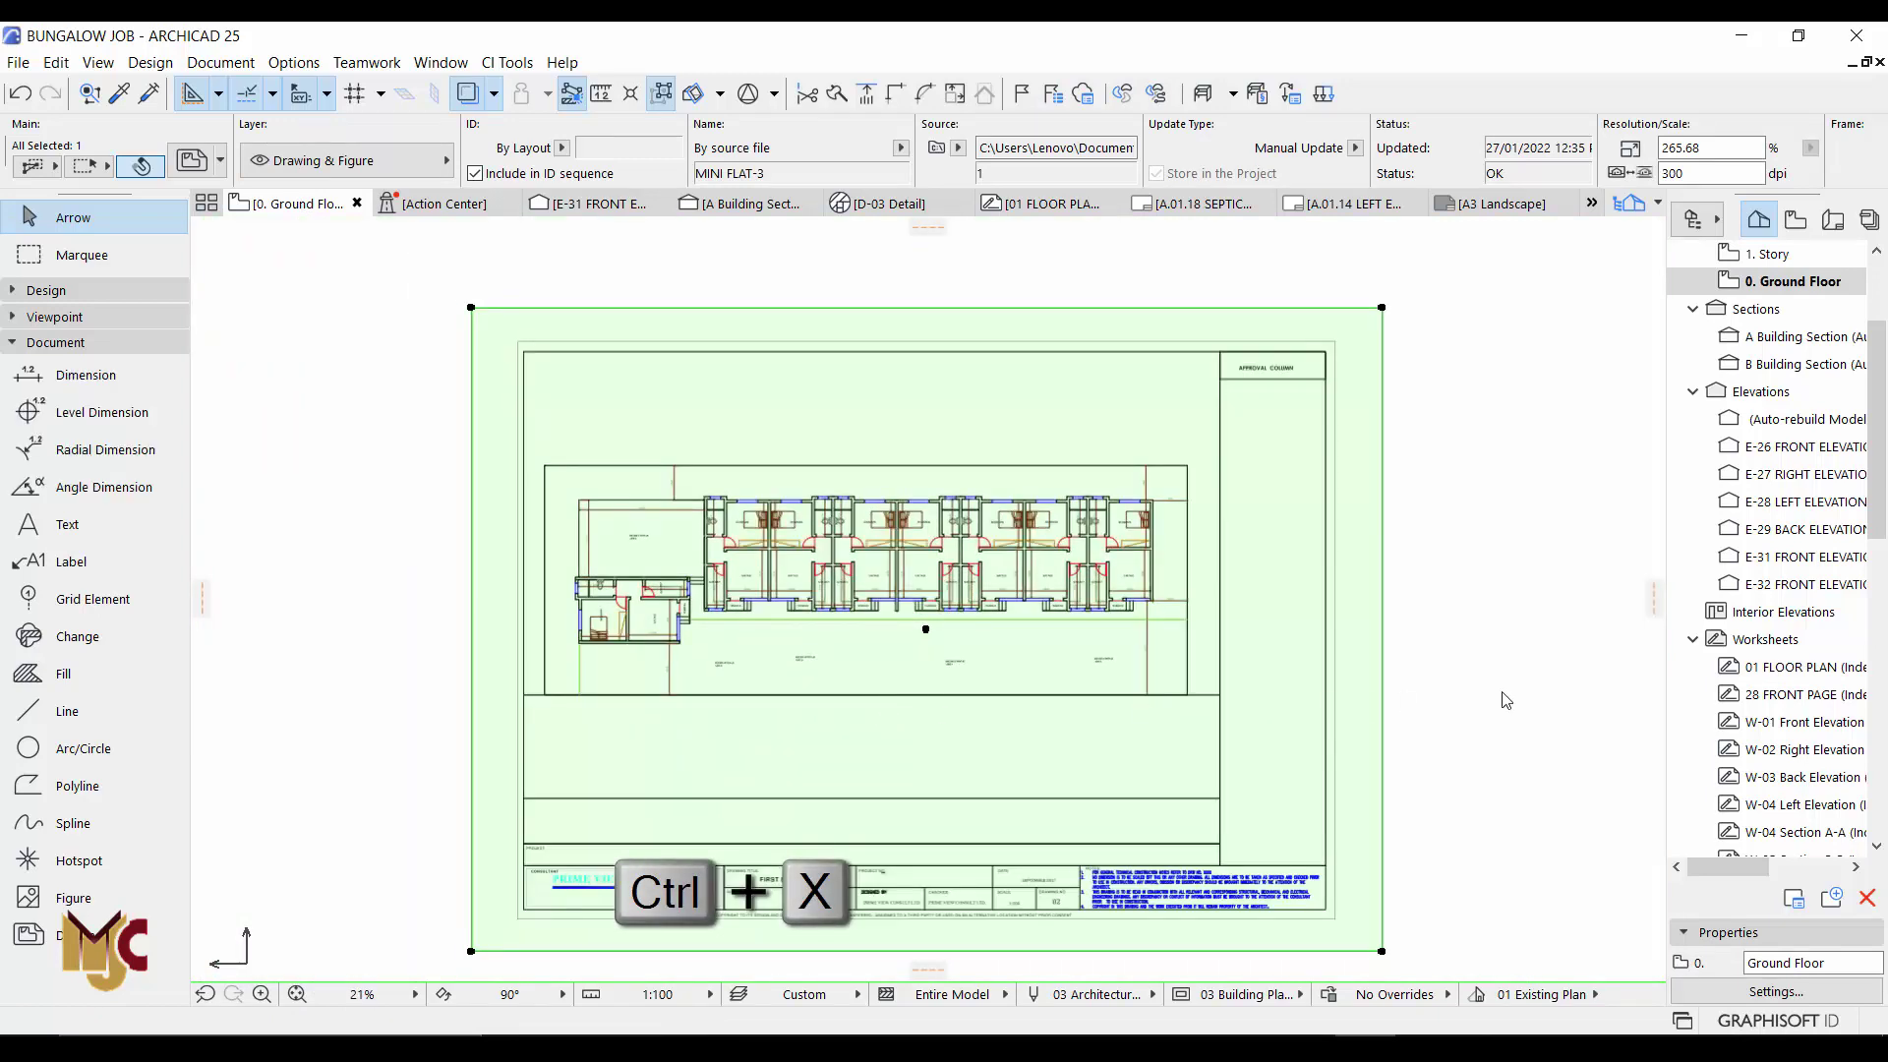
click(1798, 673)
double_click(1798, 672)
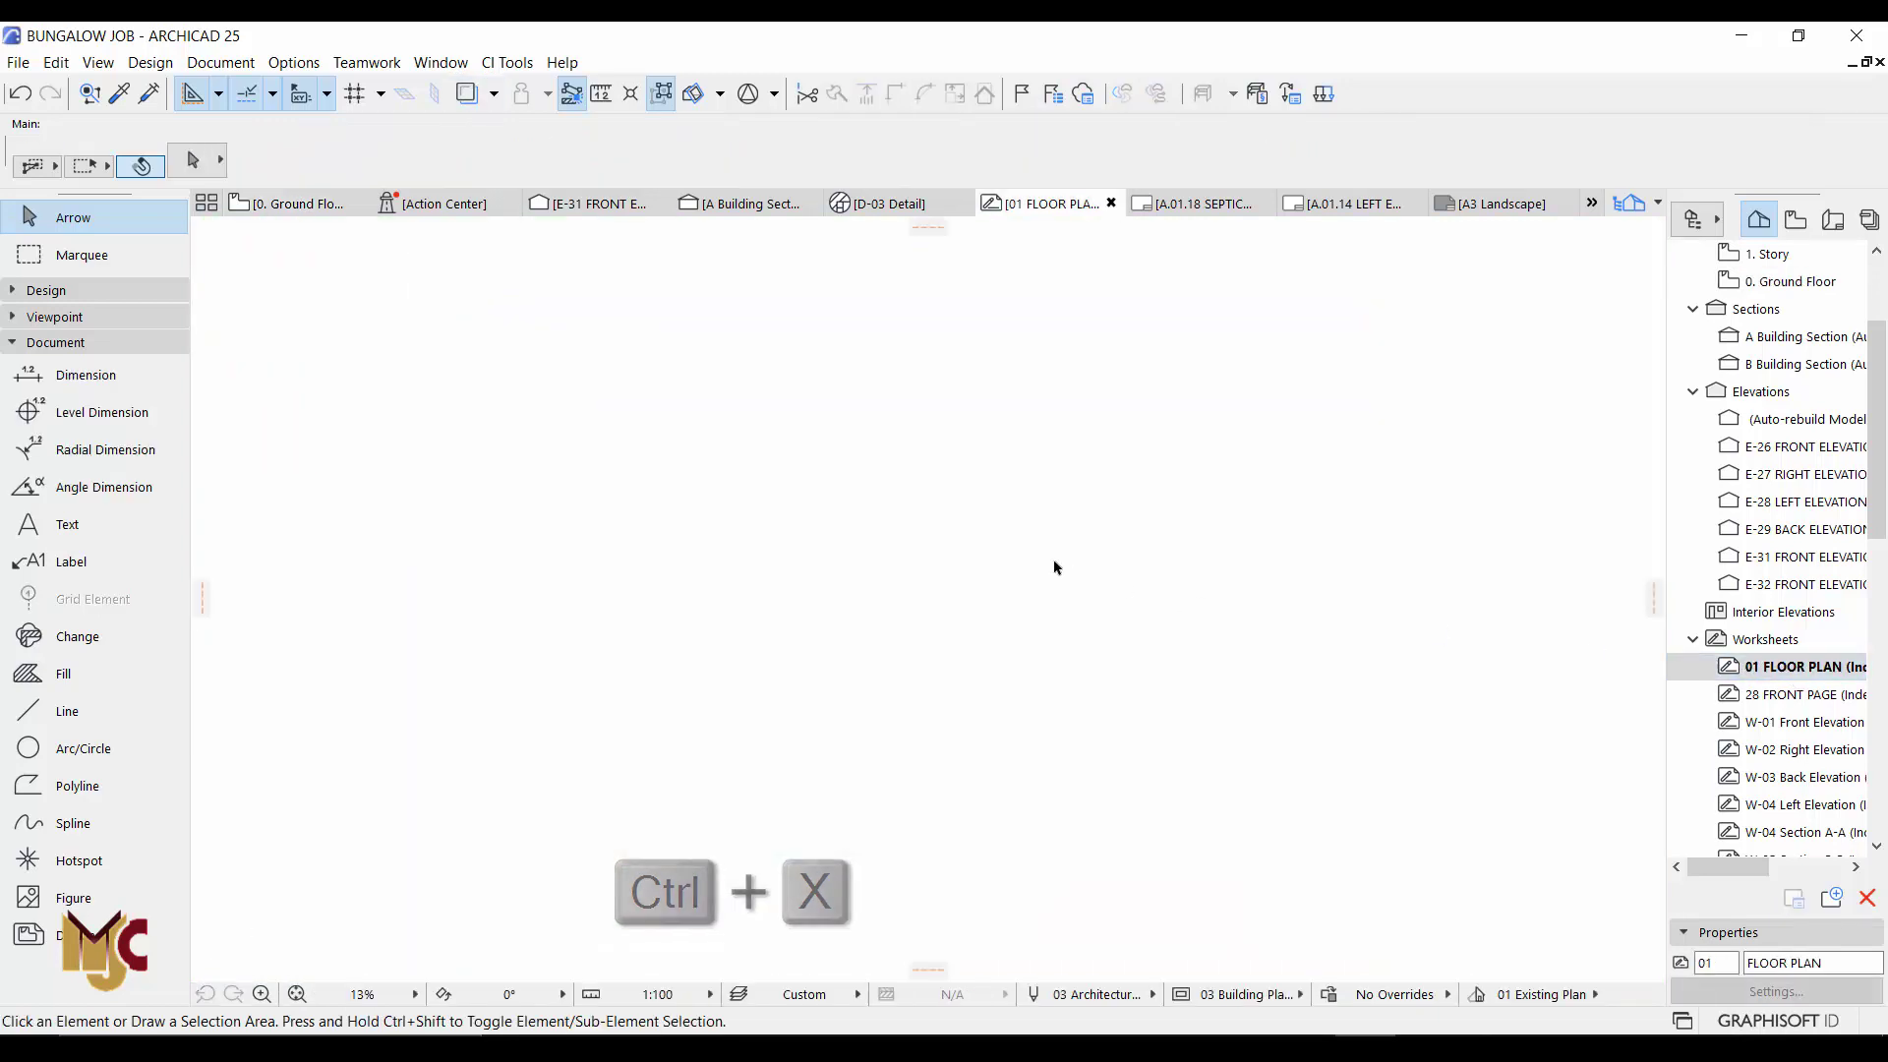
key(ctrl+v)
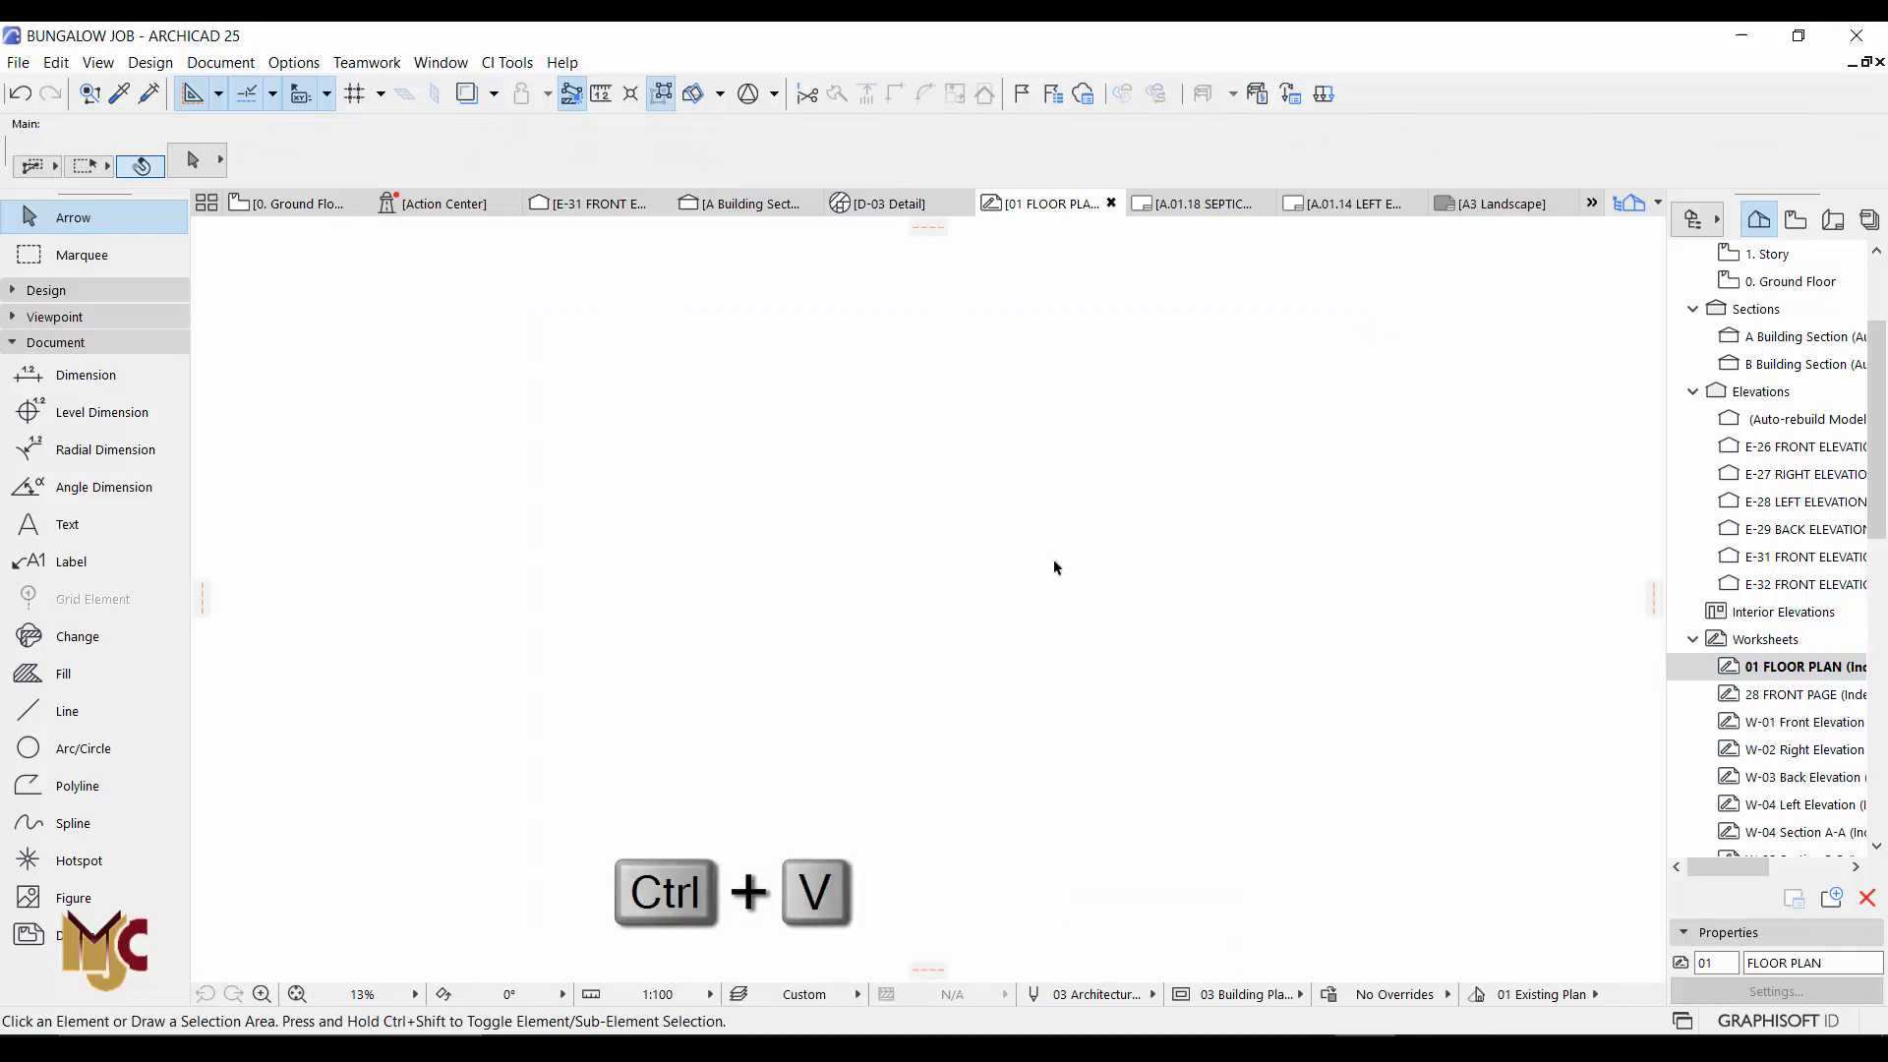
click(826, 364)
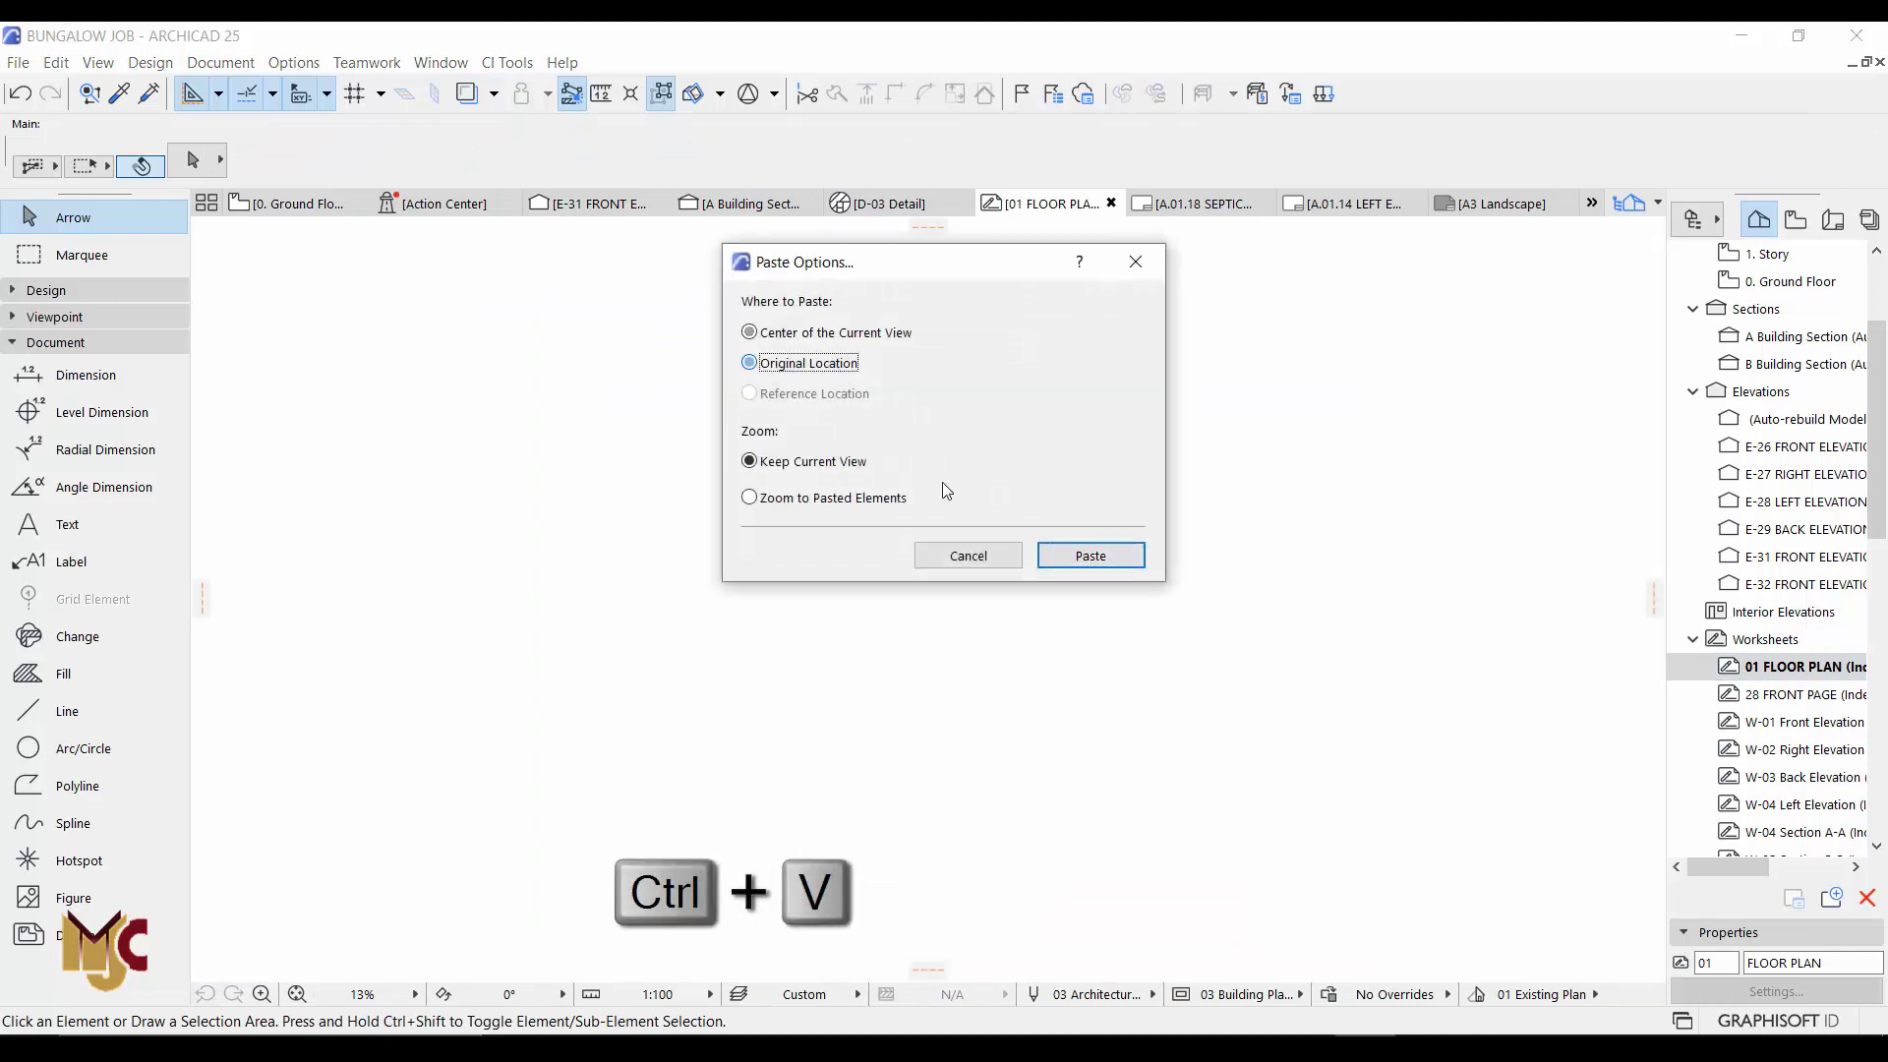
click(1061, 555)
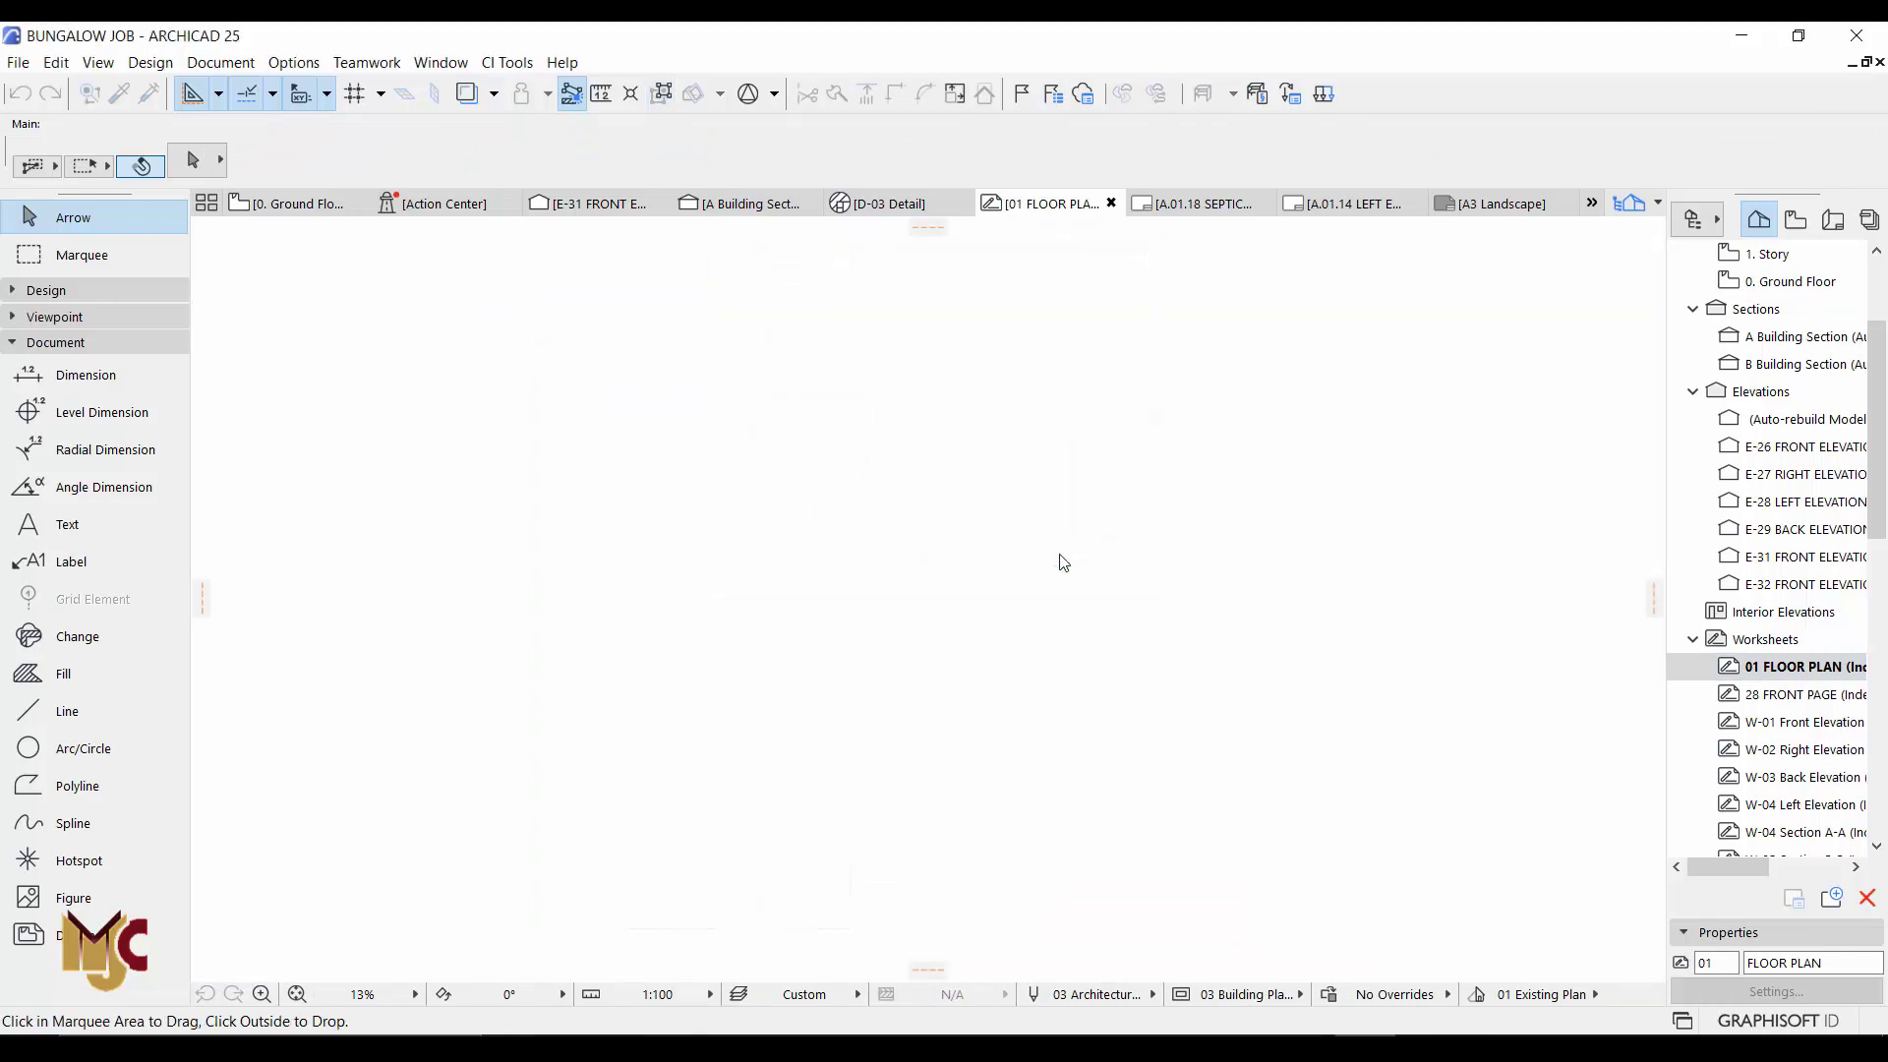
scroll(1043, 513, up, 4)
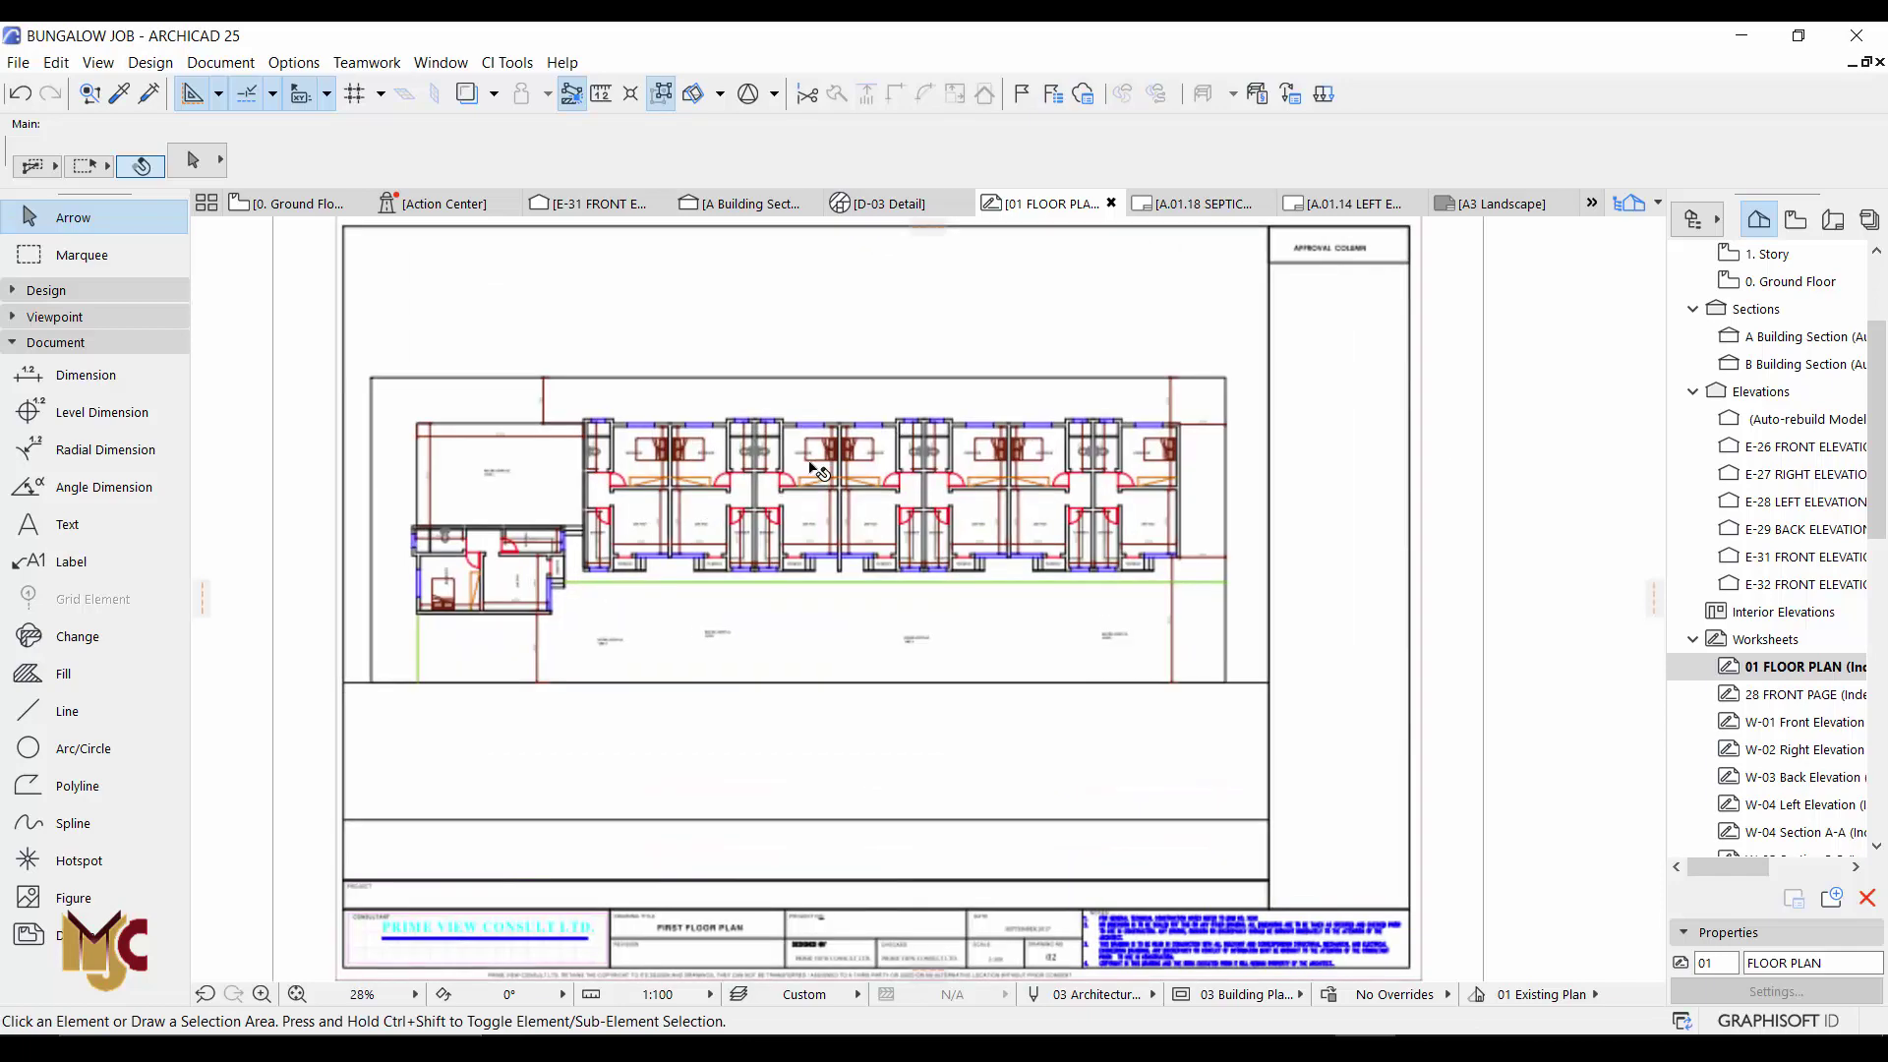
scroll(1057, 526, down, 2)
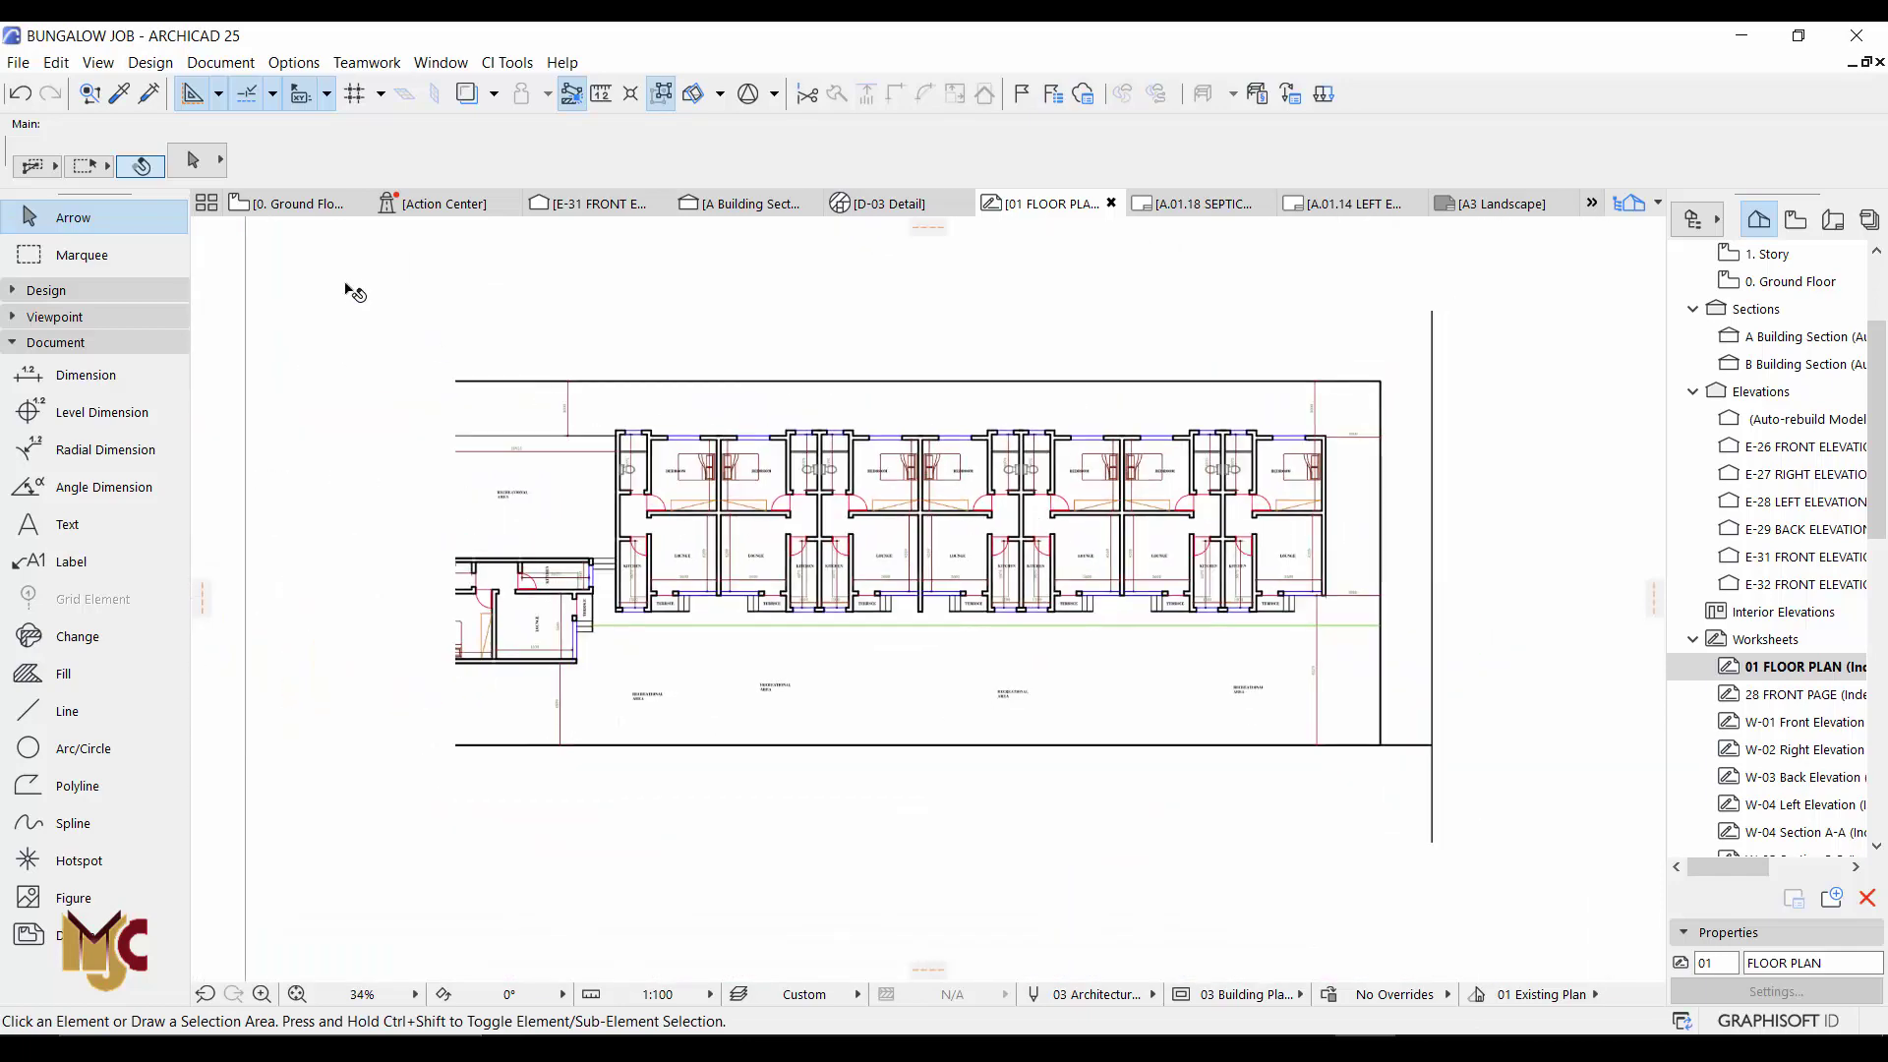
Step: Browse the File > External Content options without choosing anything
click(18, 63)
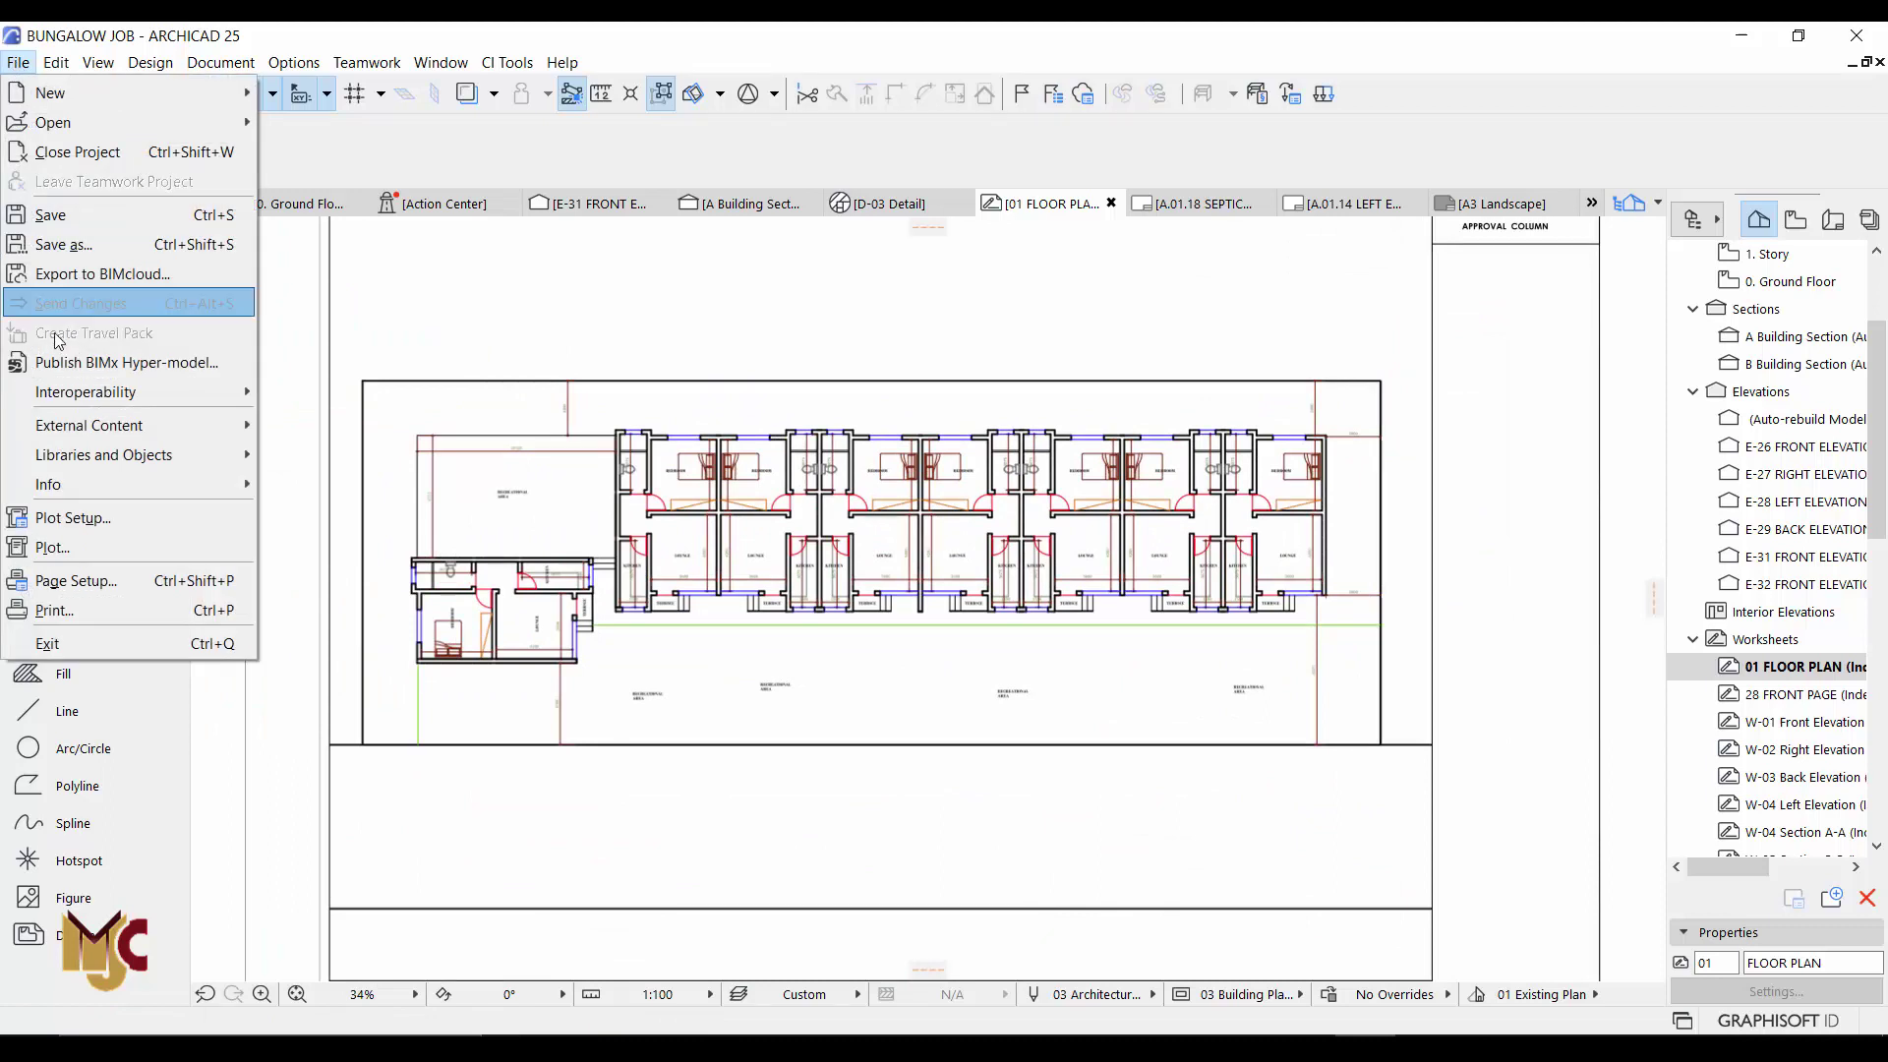
mouse_move(164, 428)
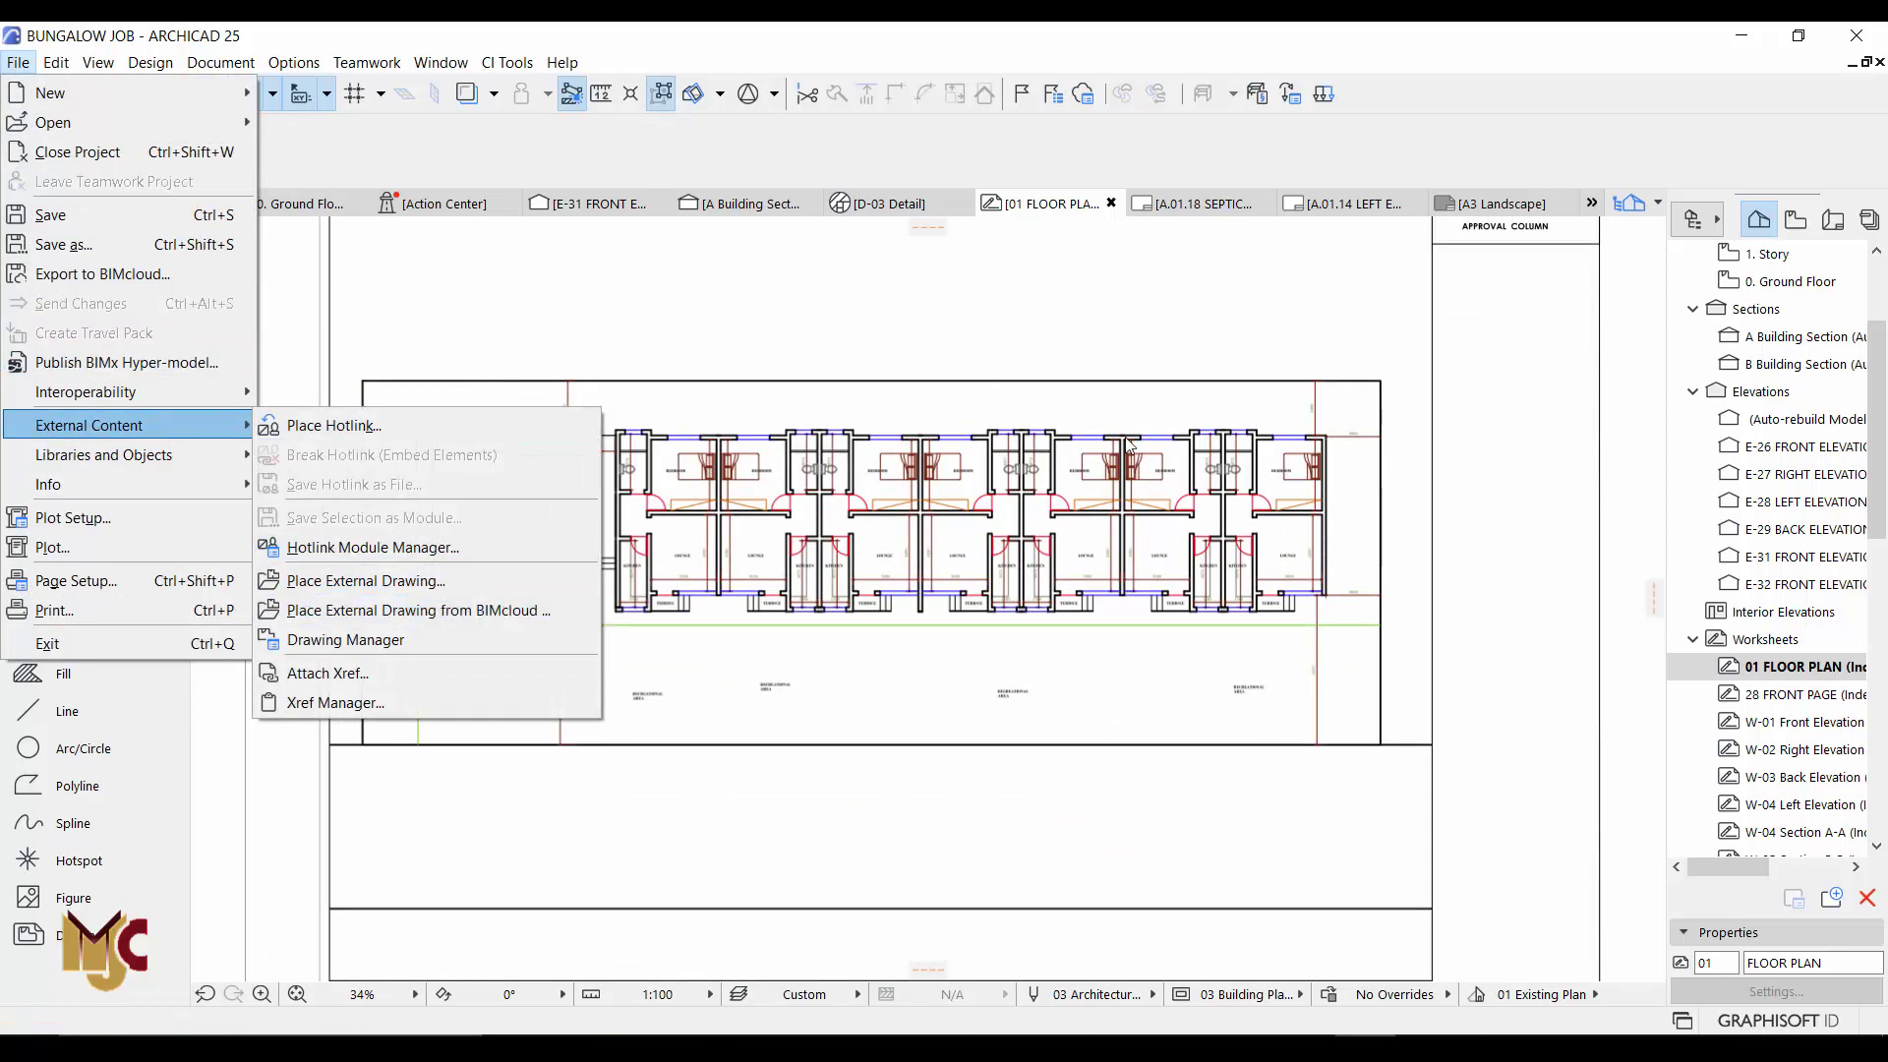
click(1406, 607)
scroll(1136, 801, down, 3)
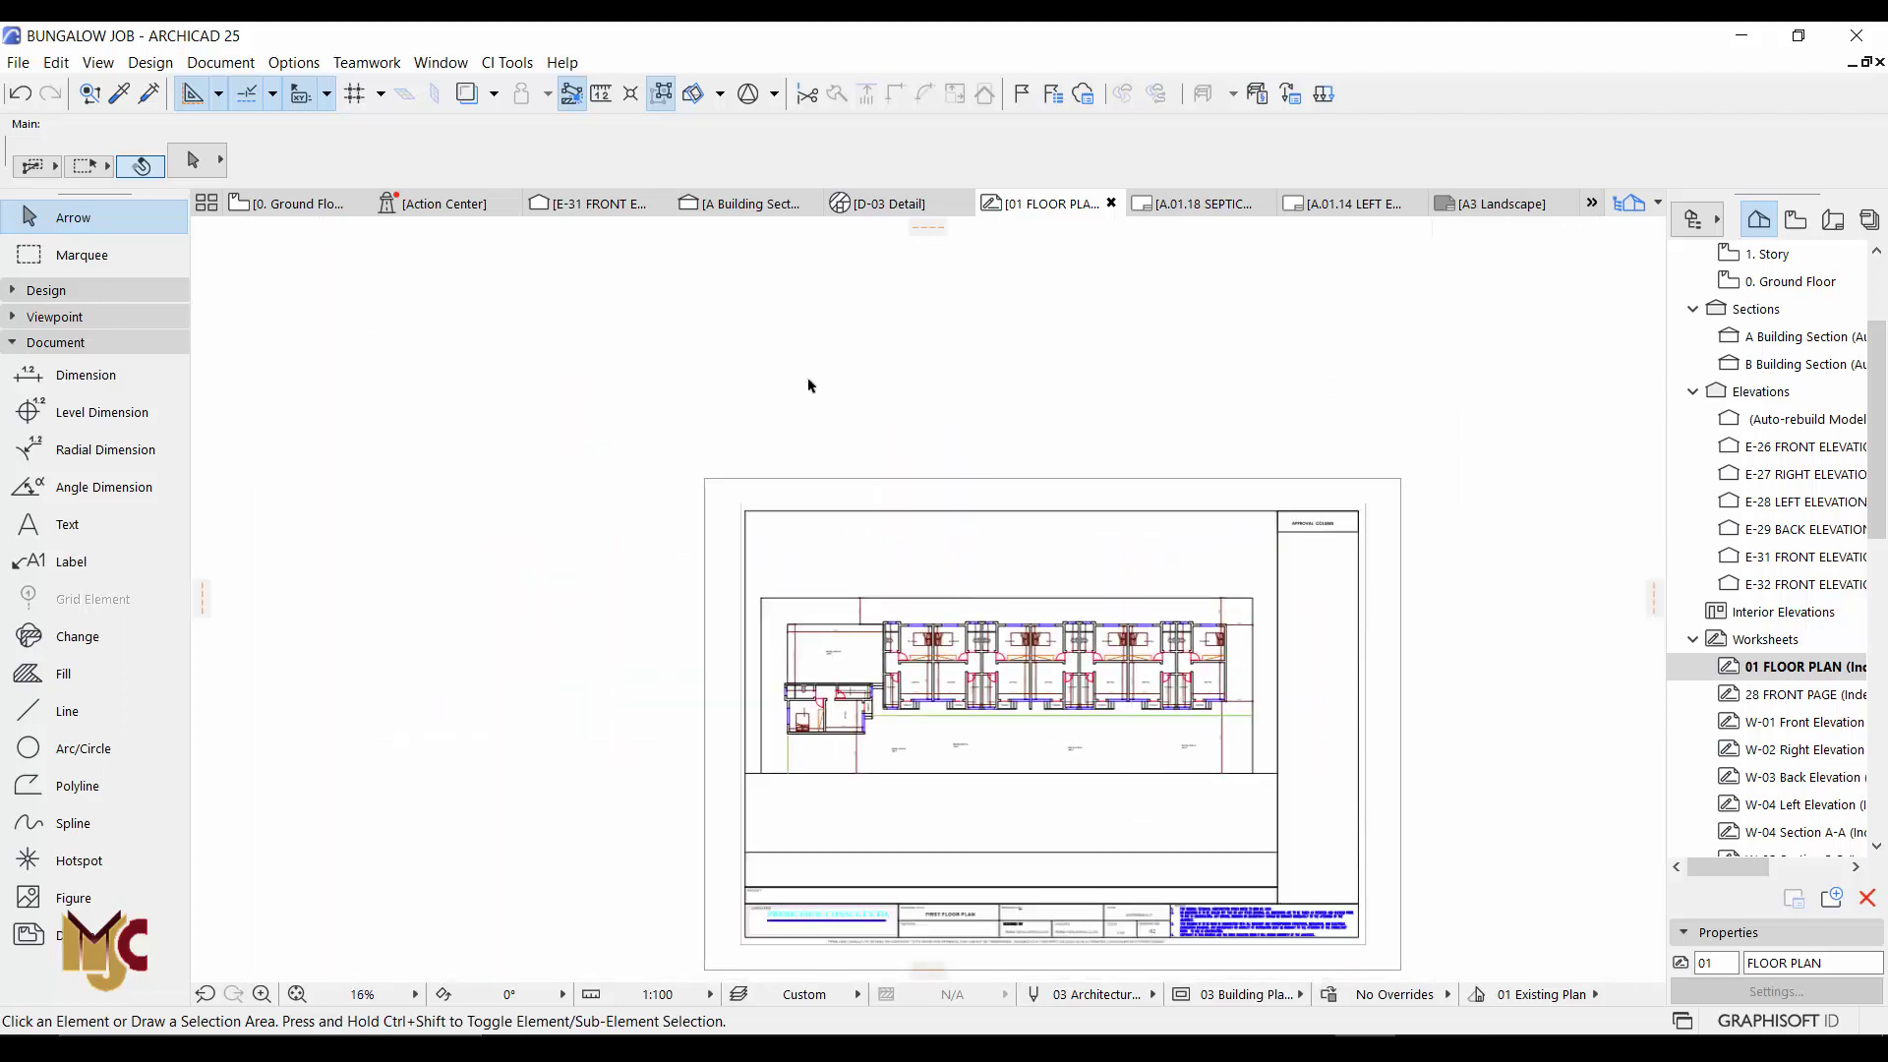
Step: Back on 0. Ground Floor, open the Trace & Reference palette and its reference source list
click(295, 203)
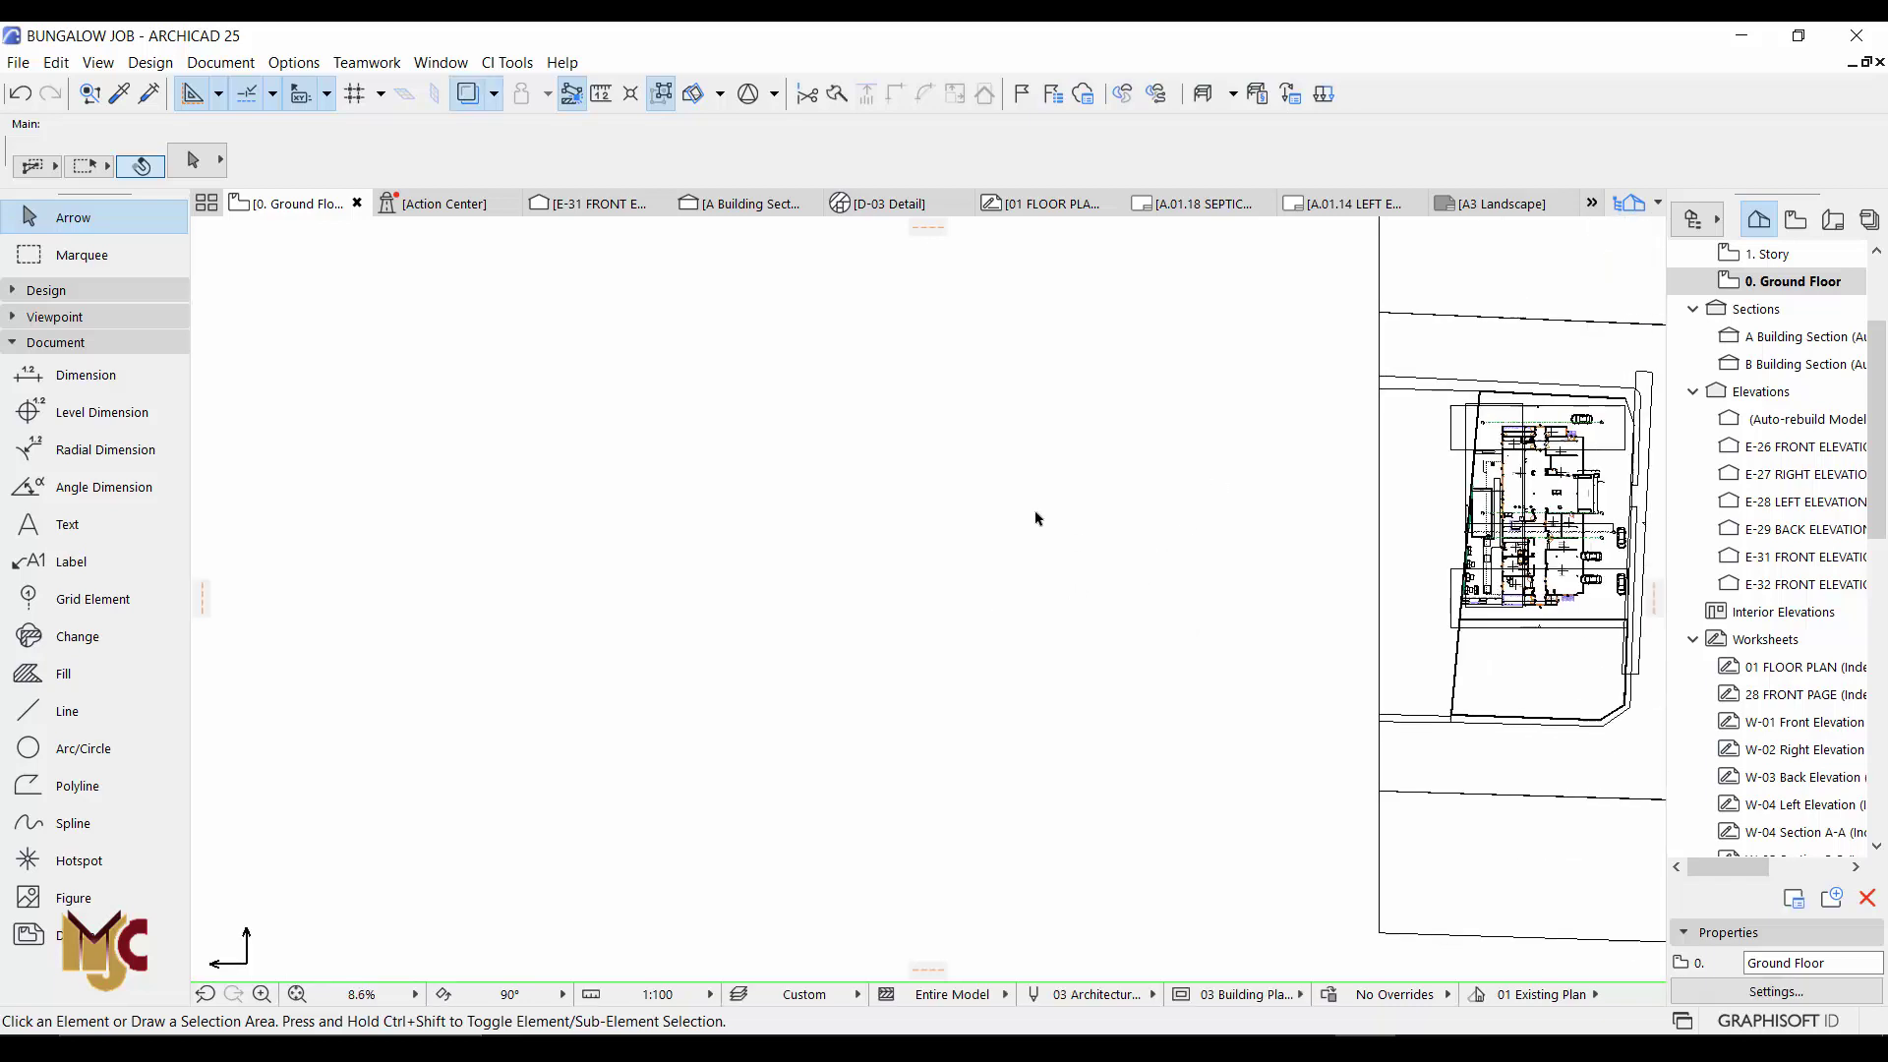
click(763, 657)
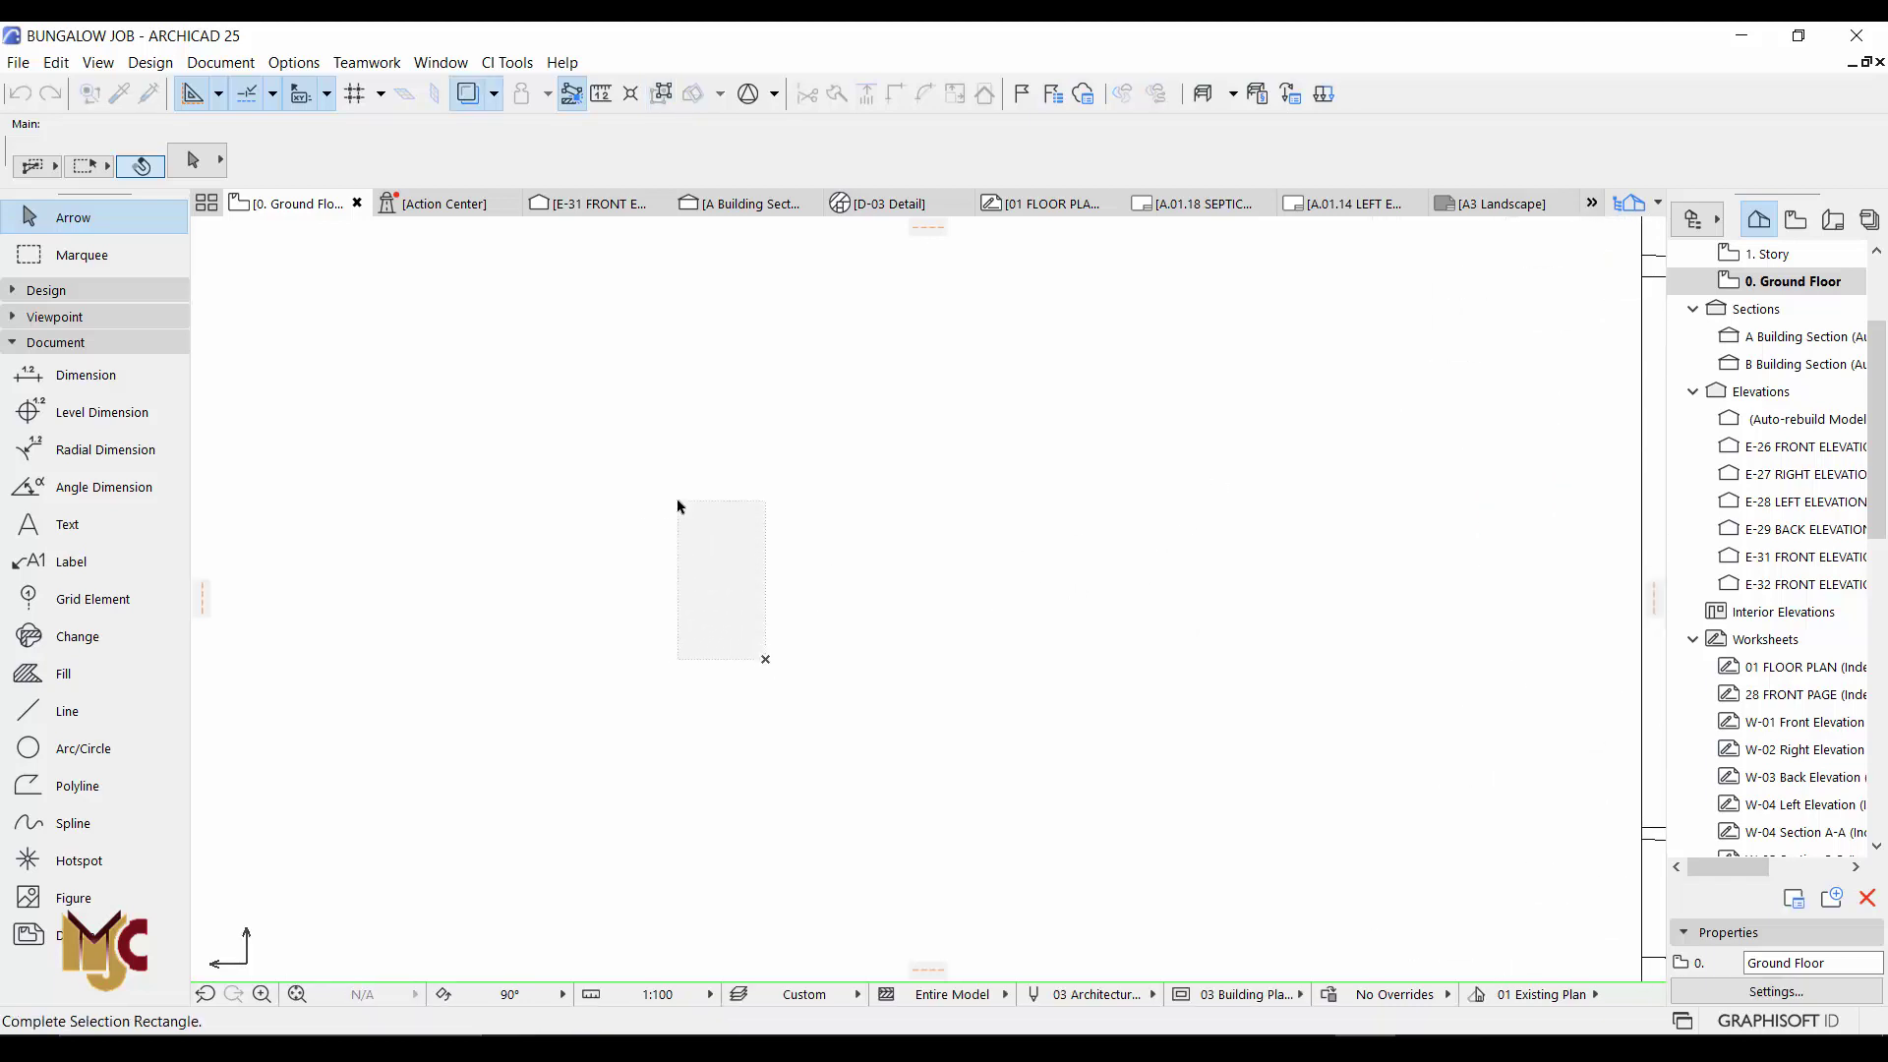
click(678, 501)
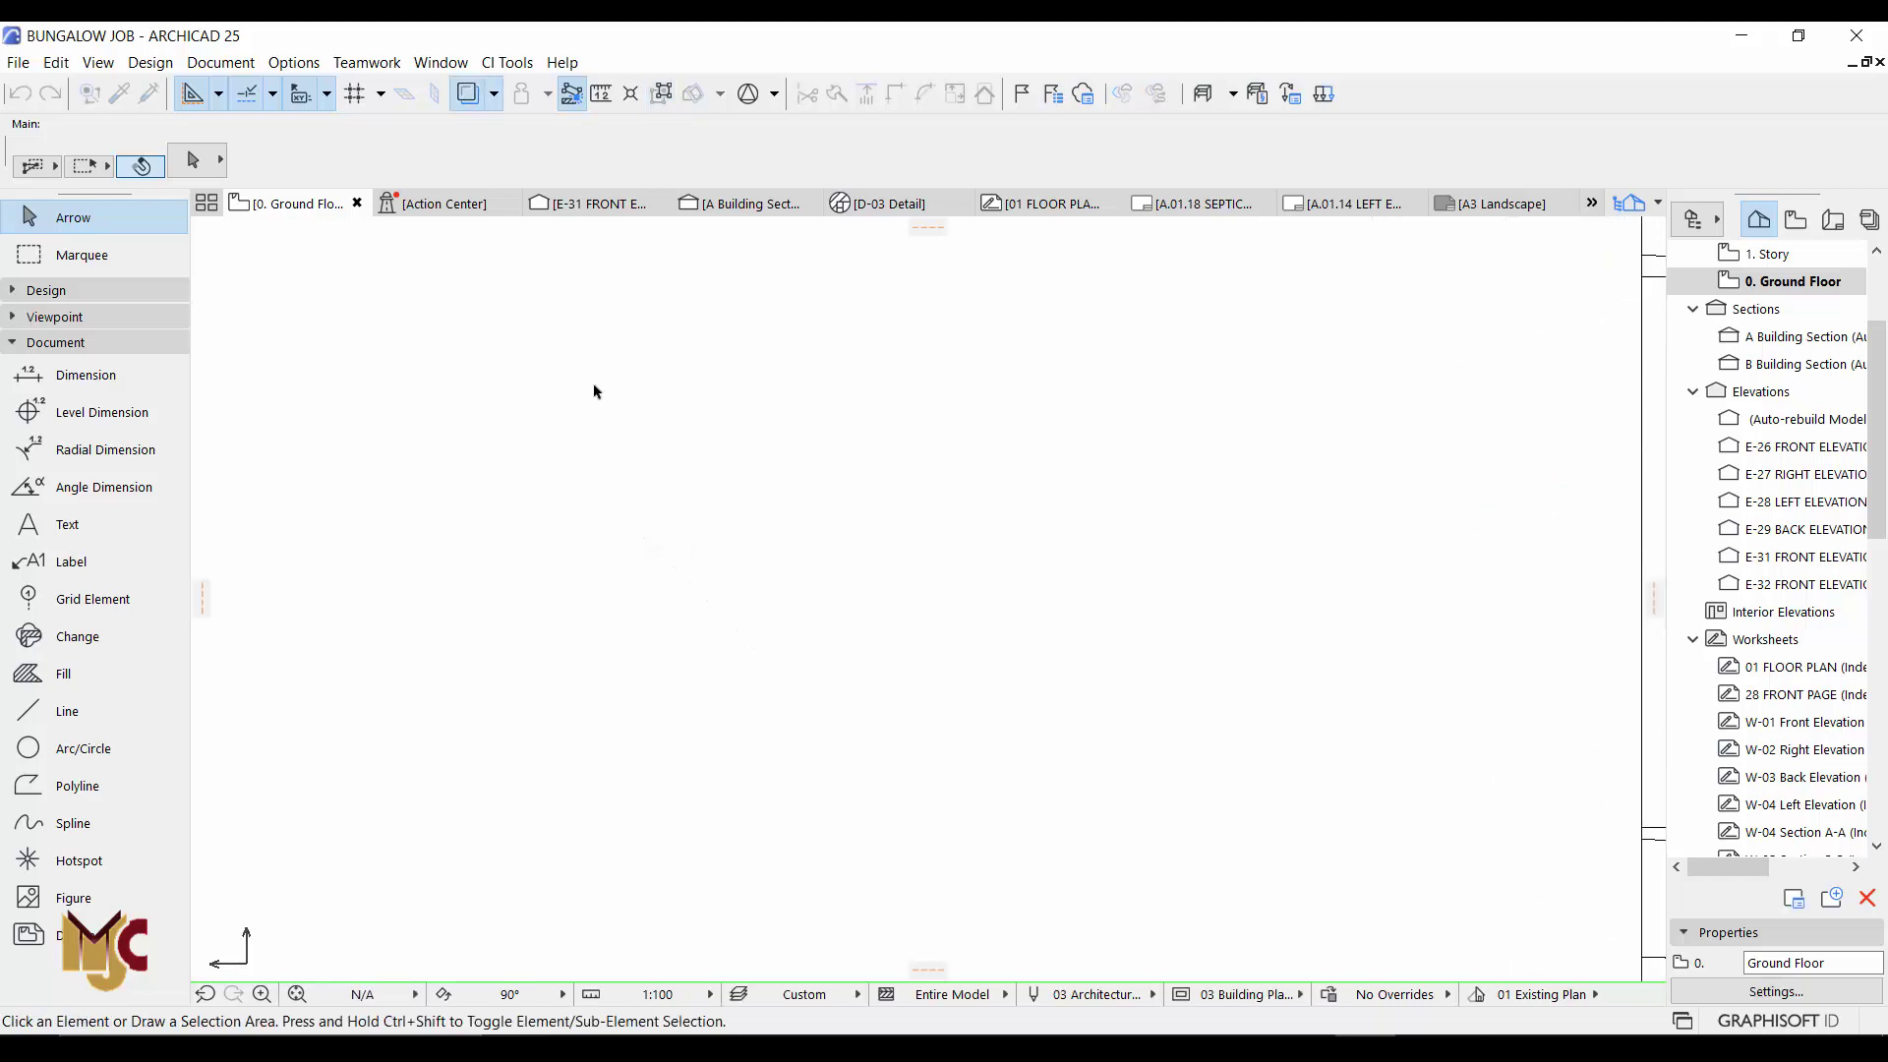
click(496, 95)
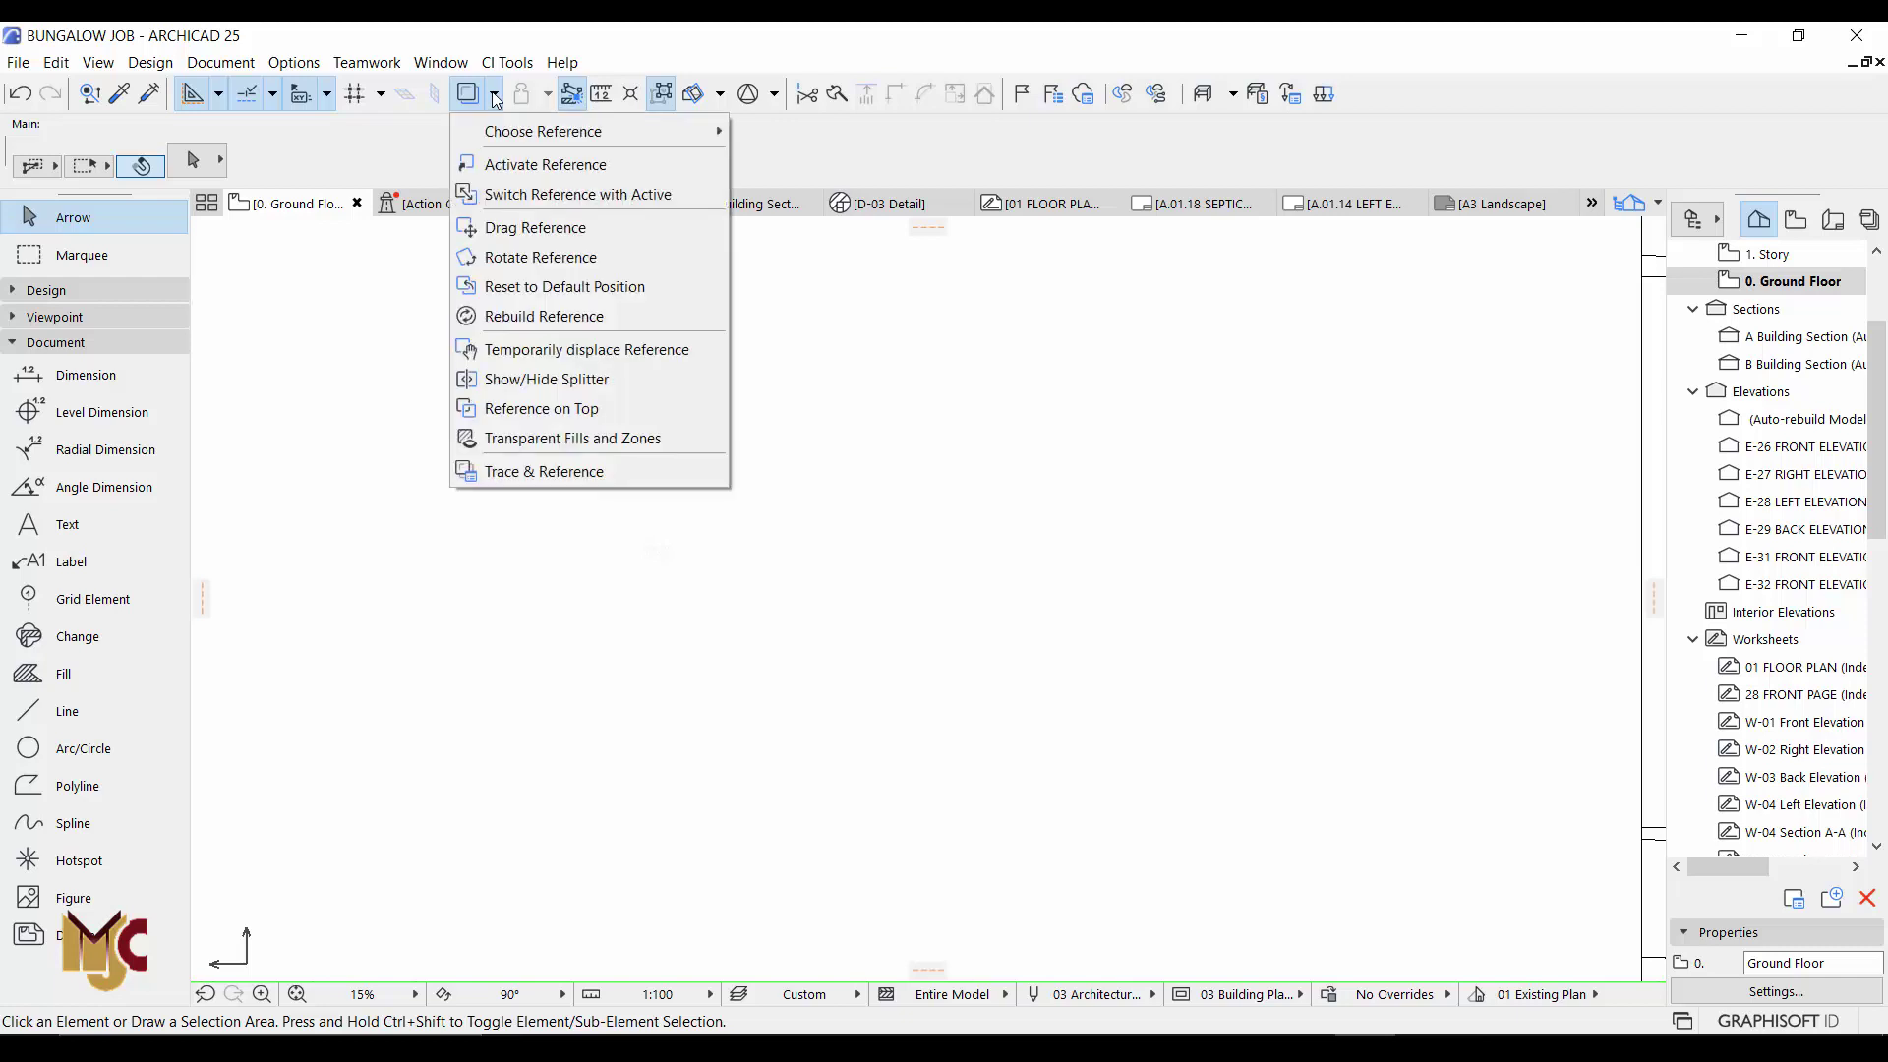
click(568, 472)
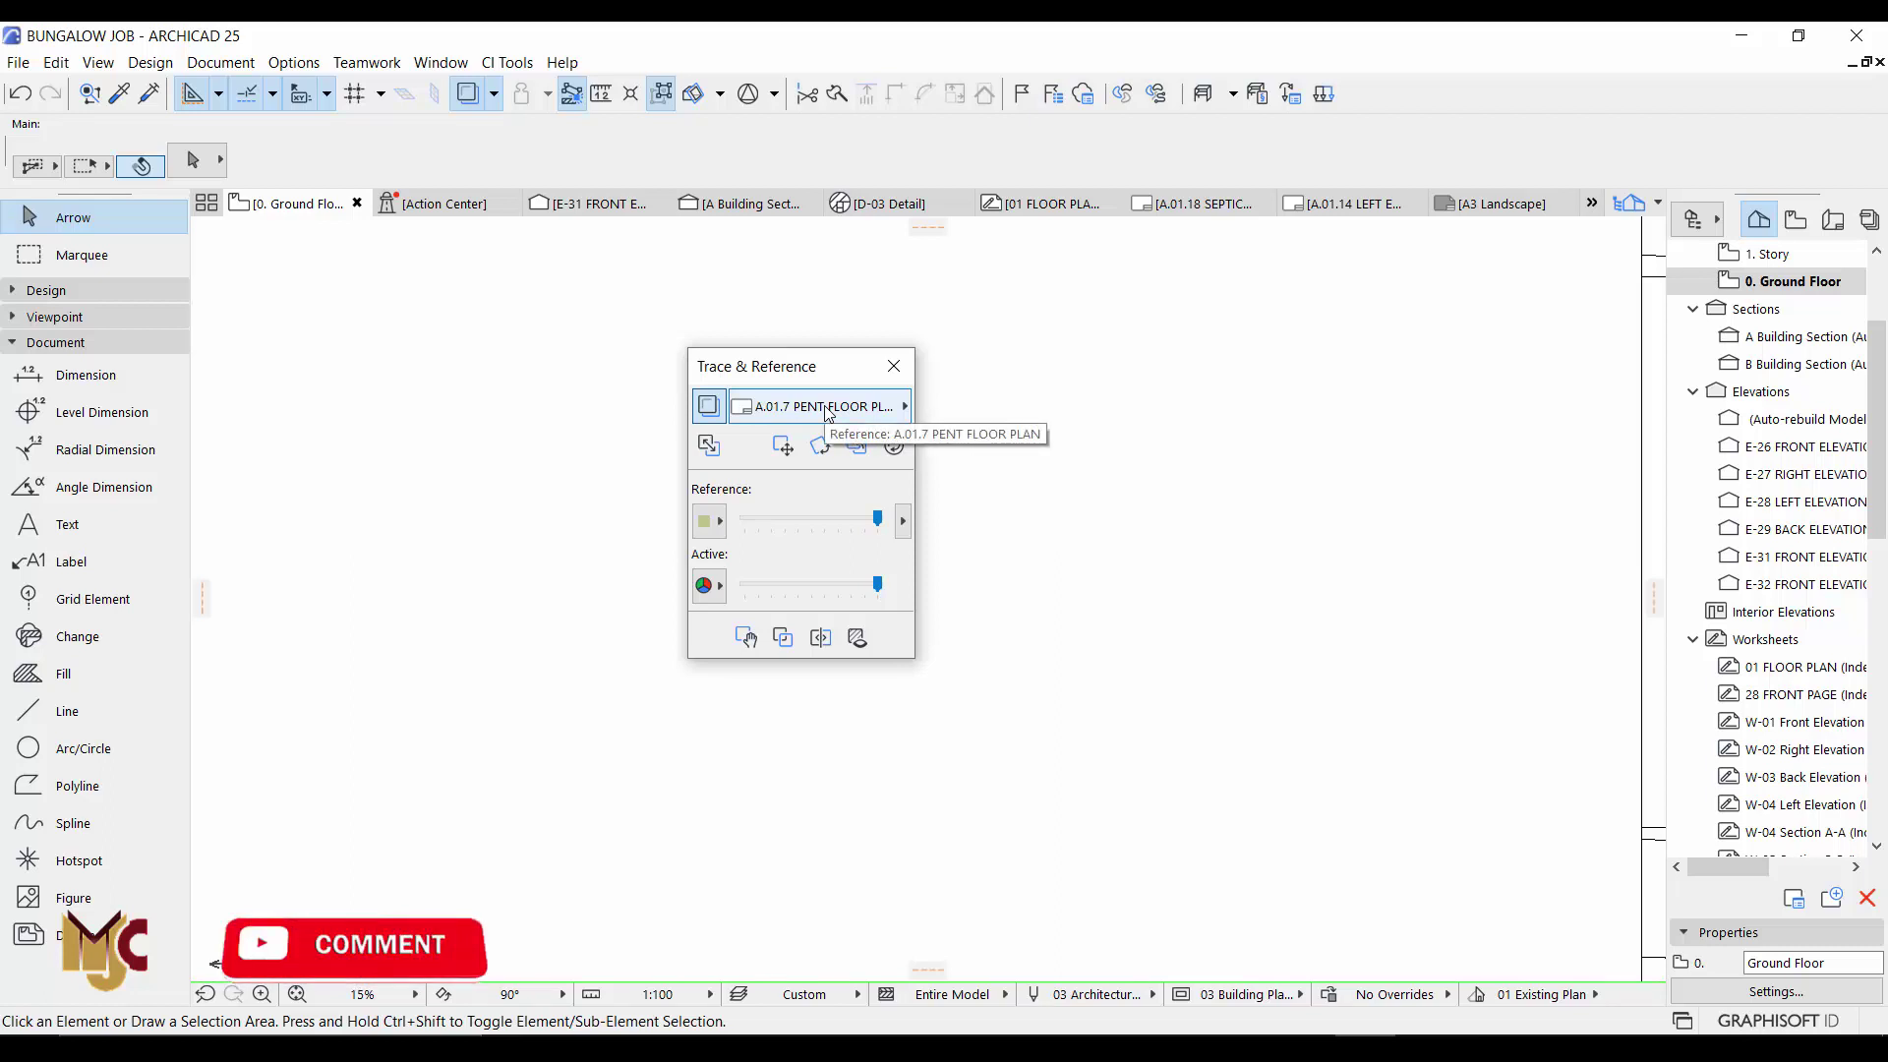
click(829, 414)
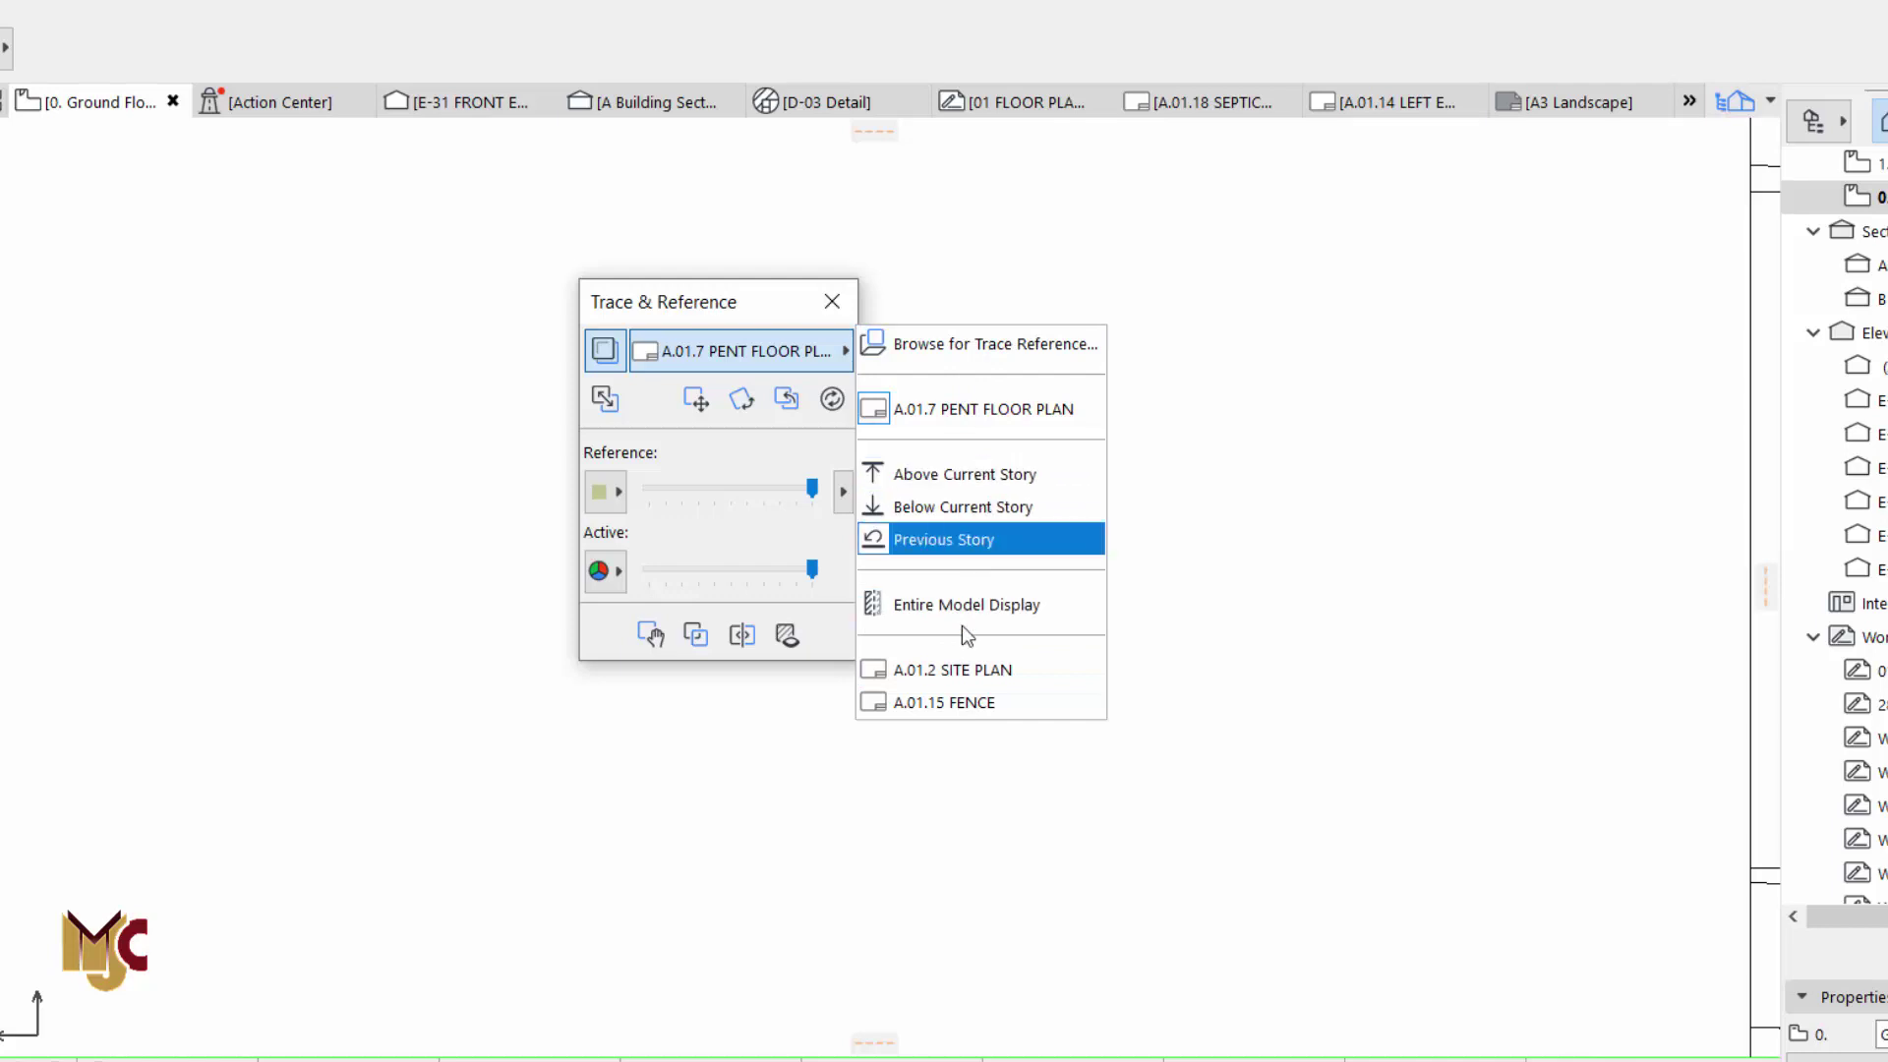
Step: Choose the 01 FLOOR PLAN (Independent) worksheet as the trace reference
click(966, 349)
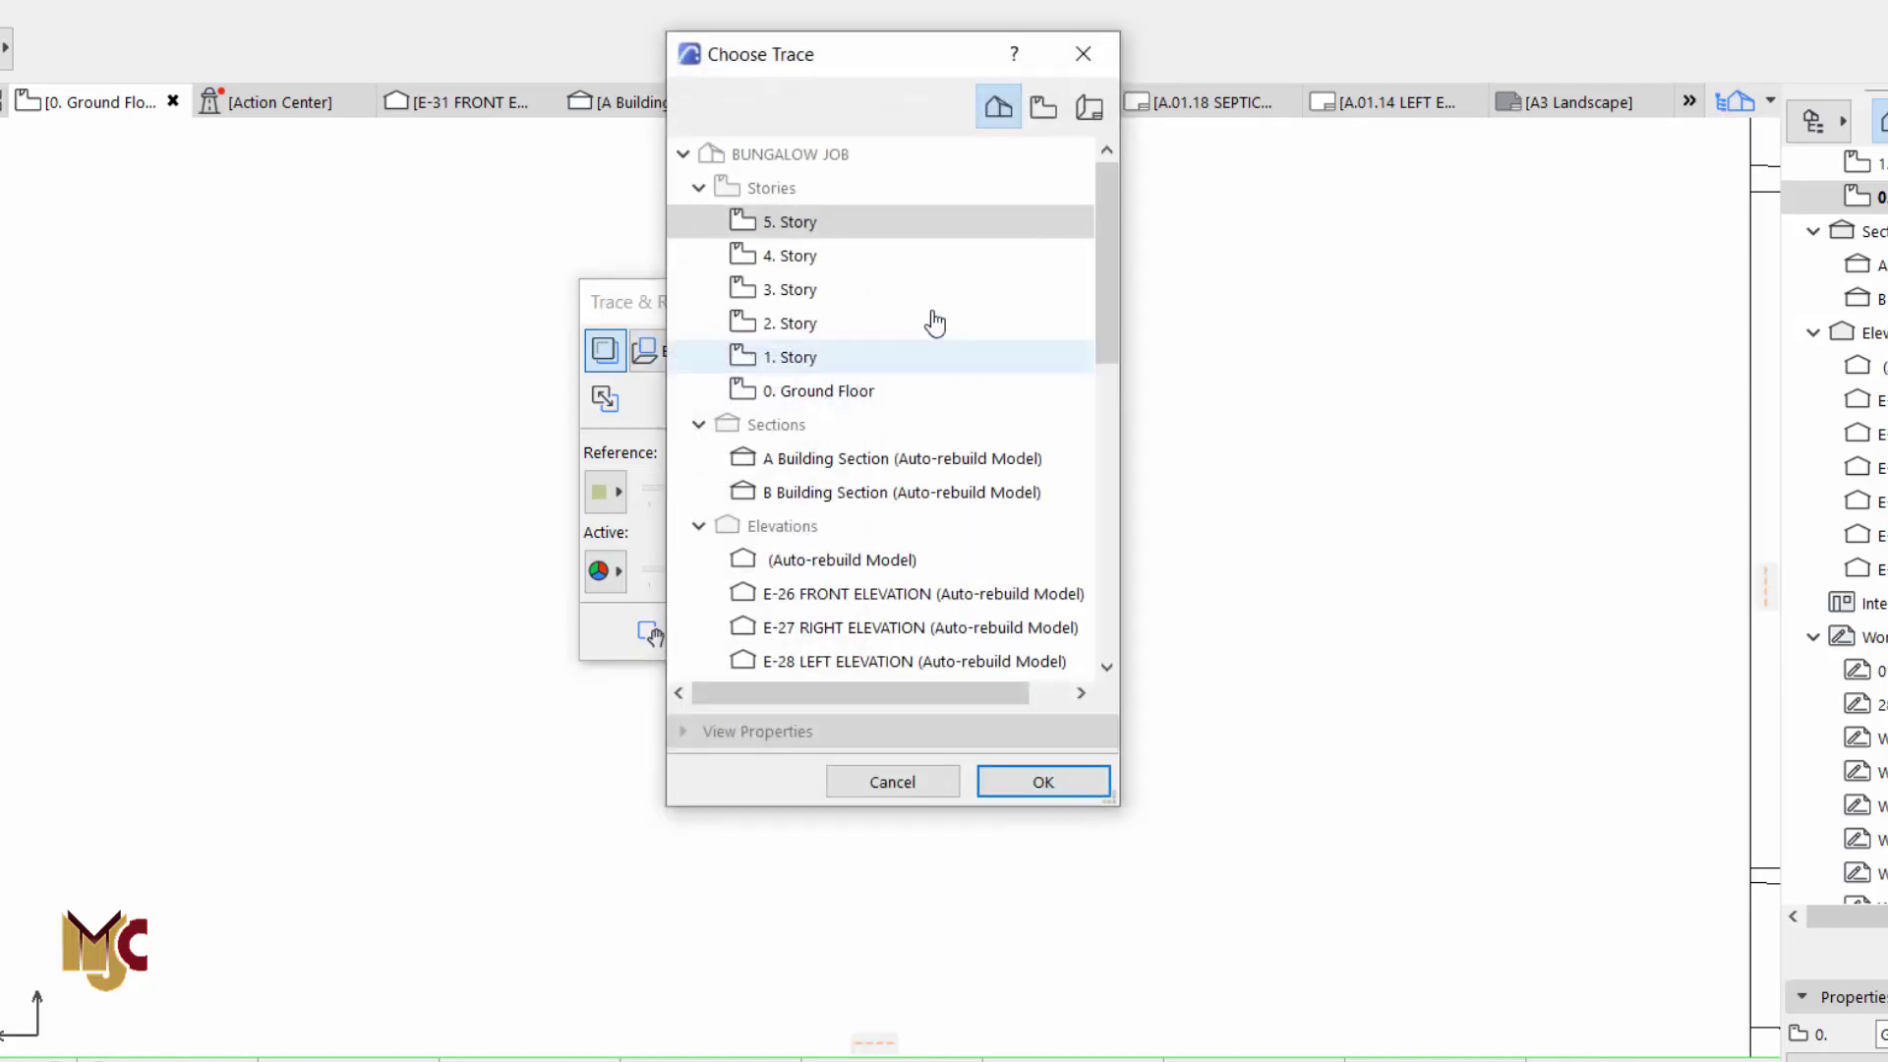
scroll(1045, 455, down, 5)
scroll(1045, 457, down, 1)
click(821, 255)
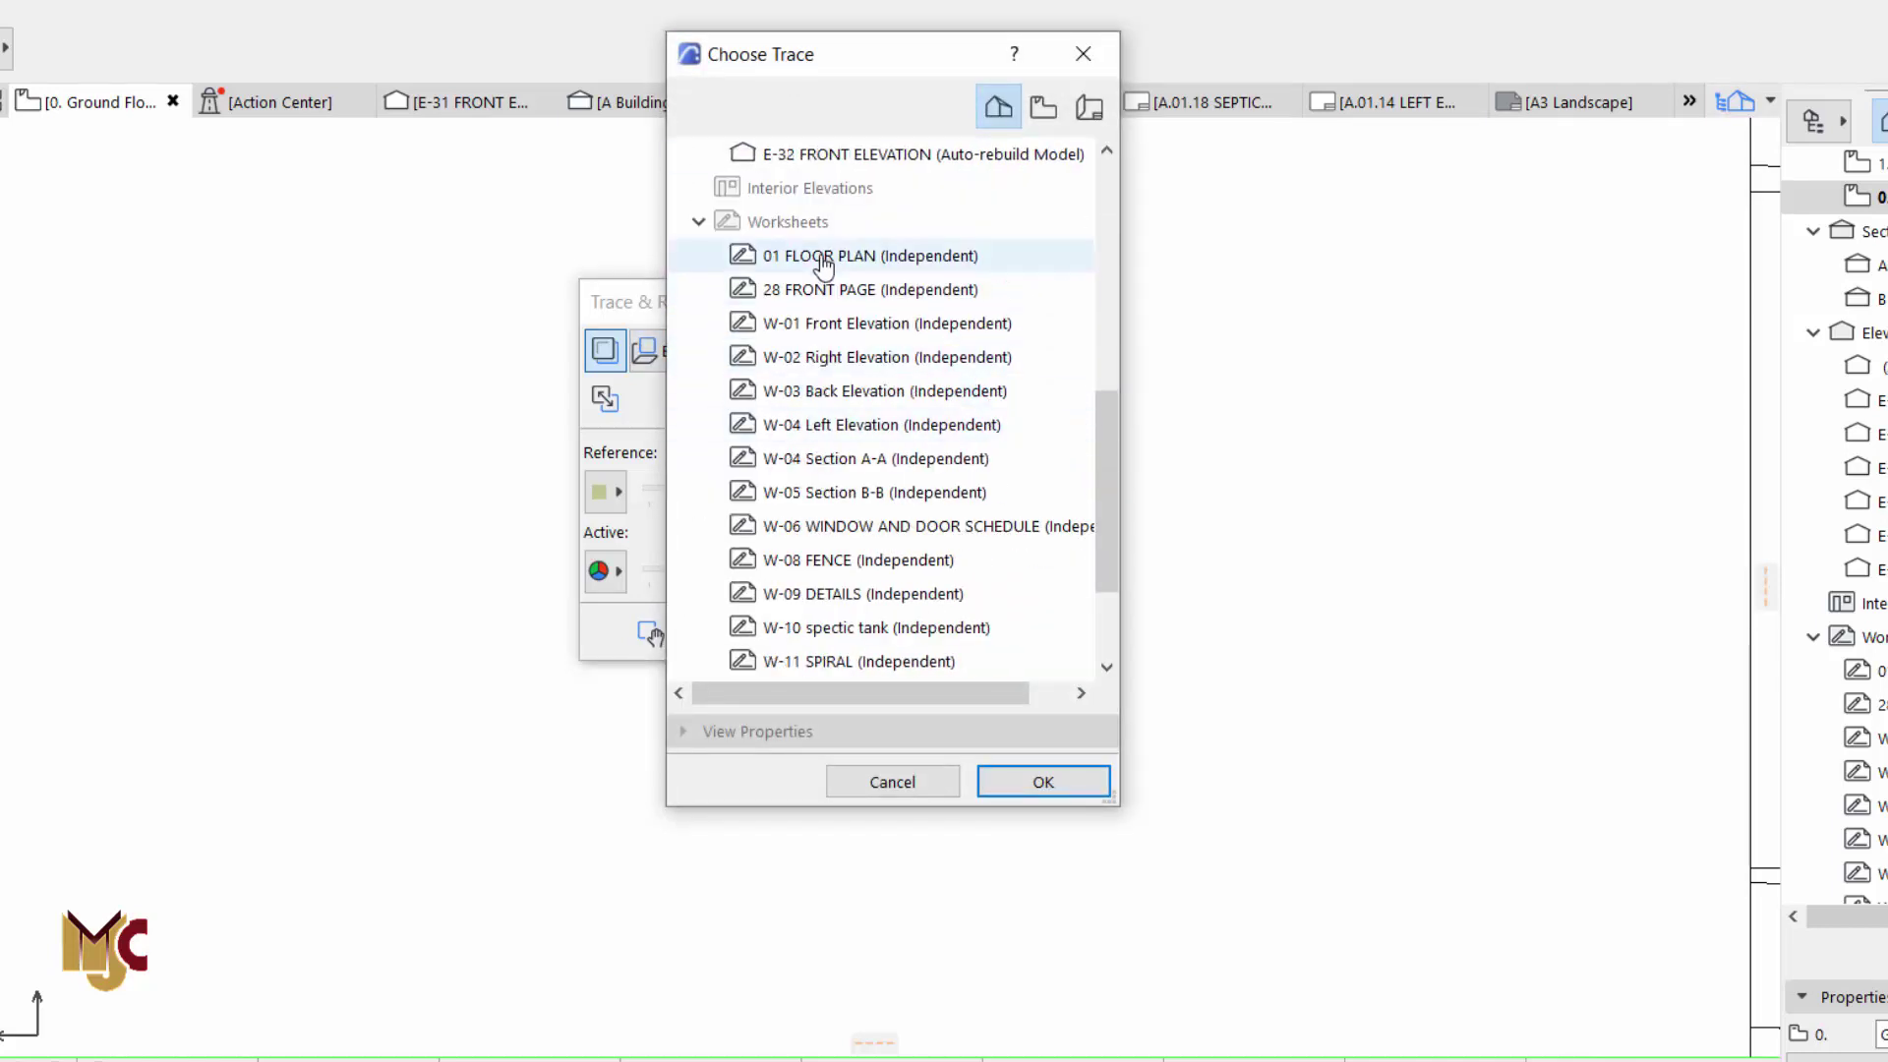
click(1028, 781)
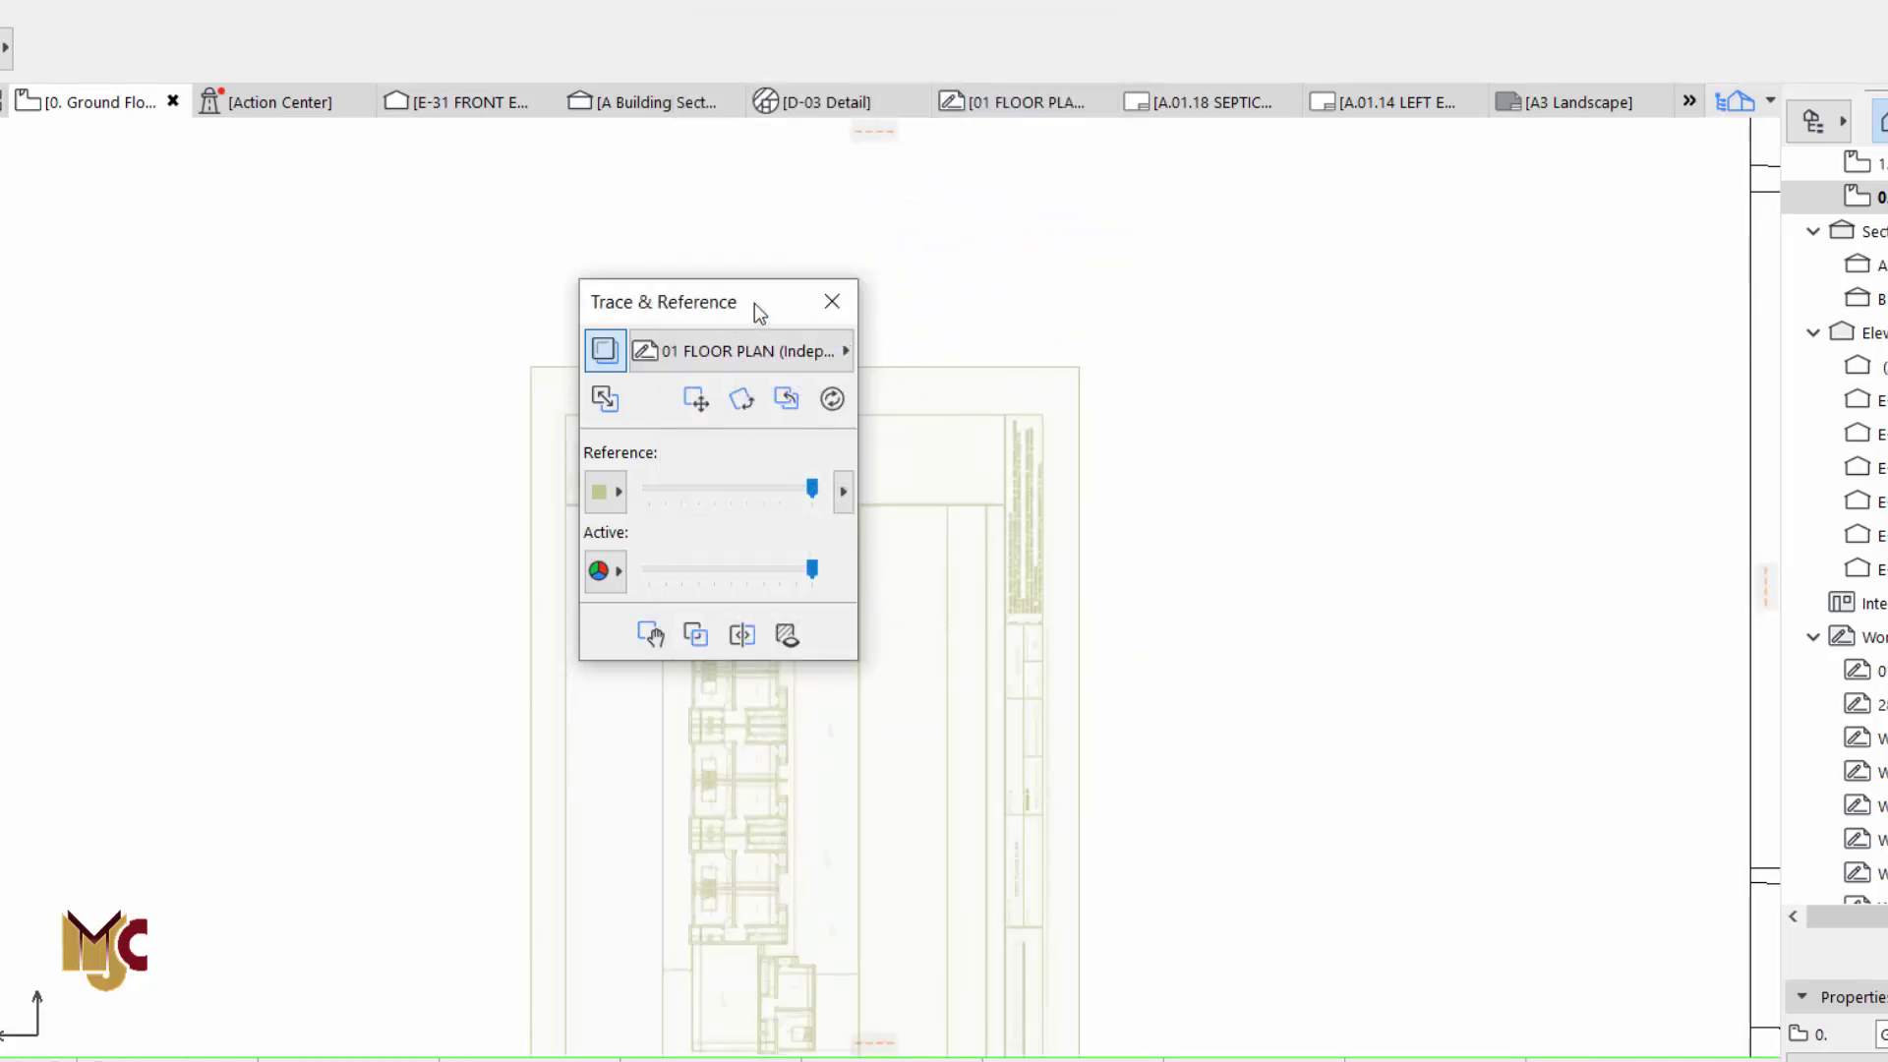
Step: Inspect the 01 FLOOR PLAN worksheet, then go back to the 0. Ground Floor plan
mouse_move(758, 307)
mouse_down()
mouse_move(468, 245)
mouse_move(331, 237)
mouse_up()
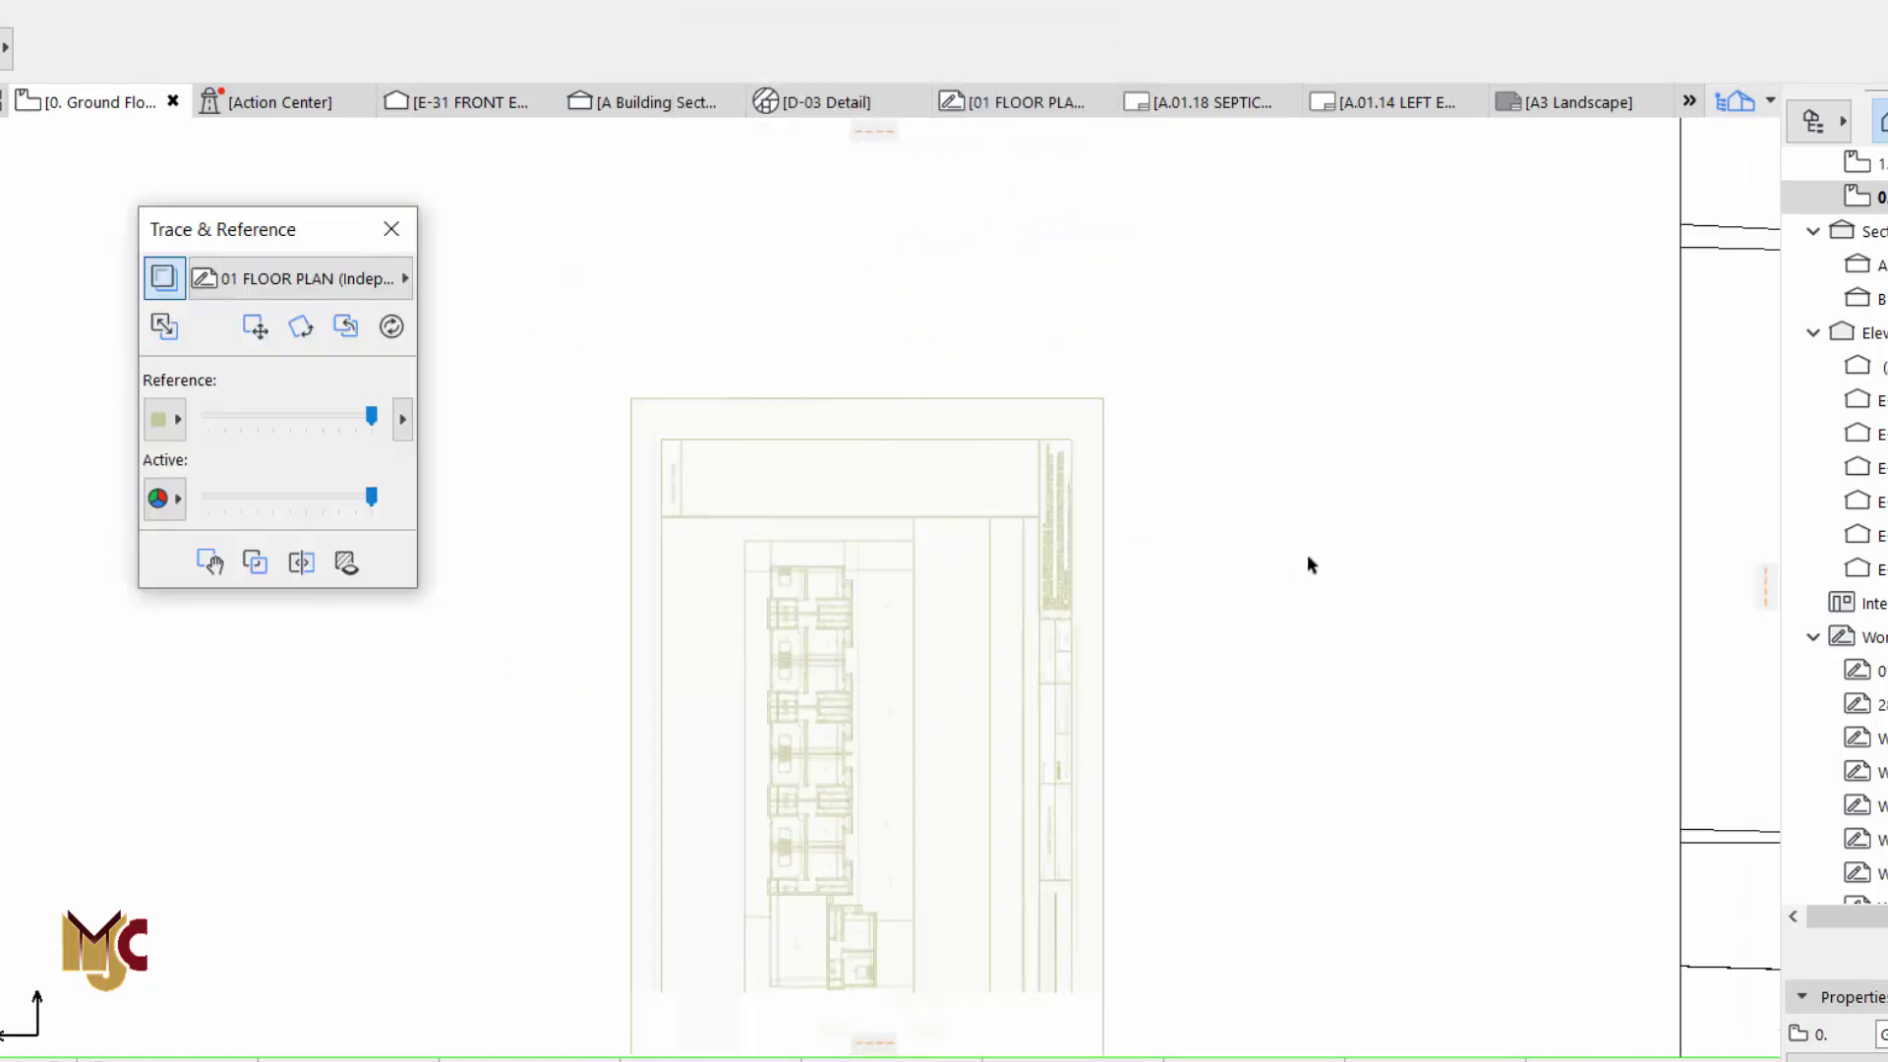
scroll(1307, 560, down, 2)
scroll(1130, 734, up, 1)
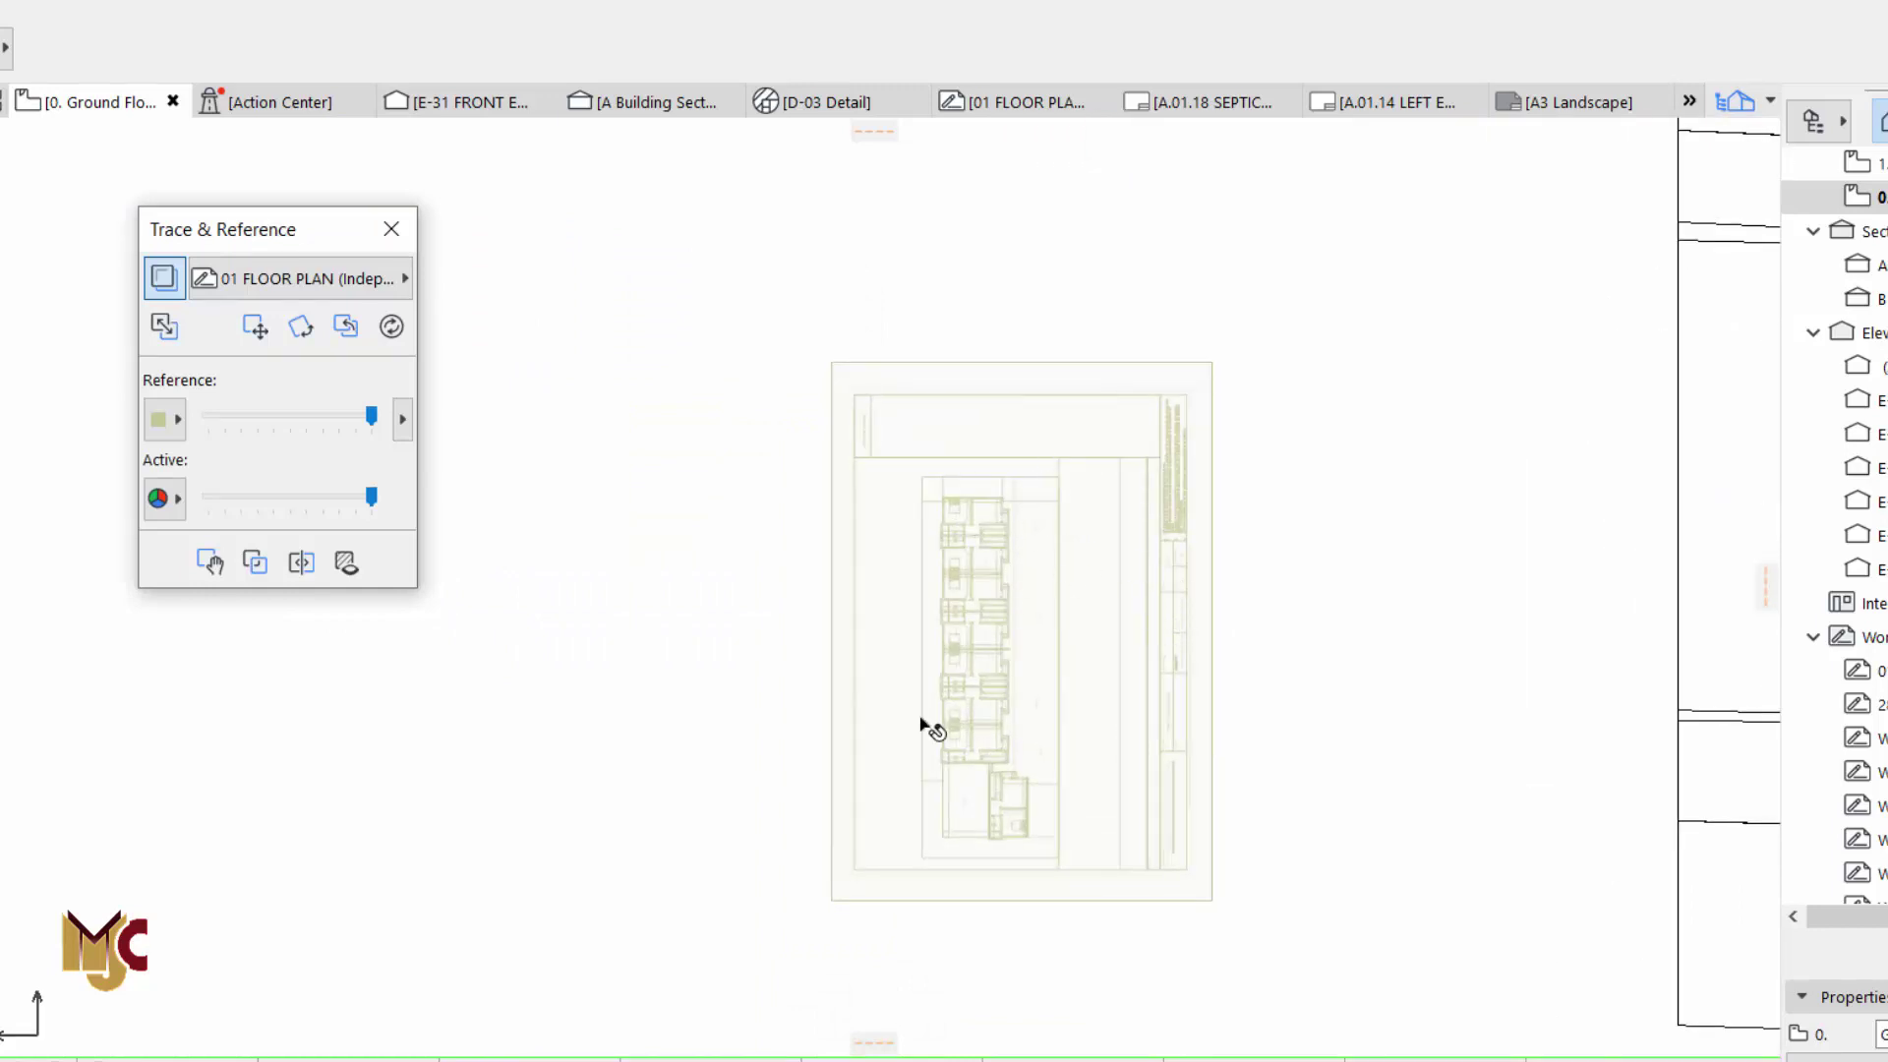
scroll(1190, 679, up, 2)
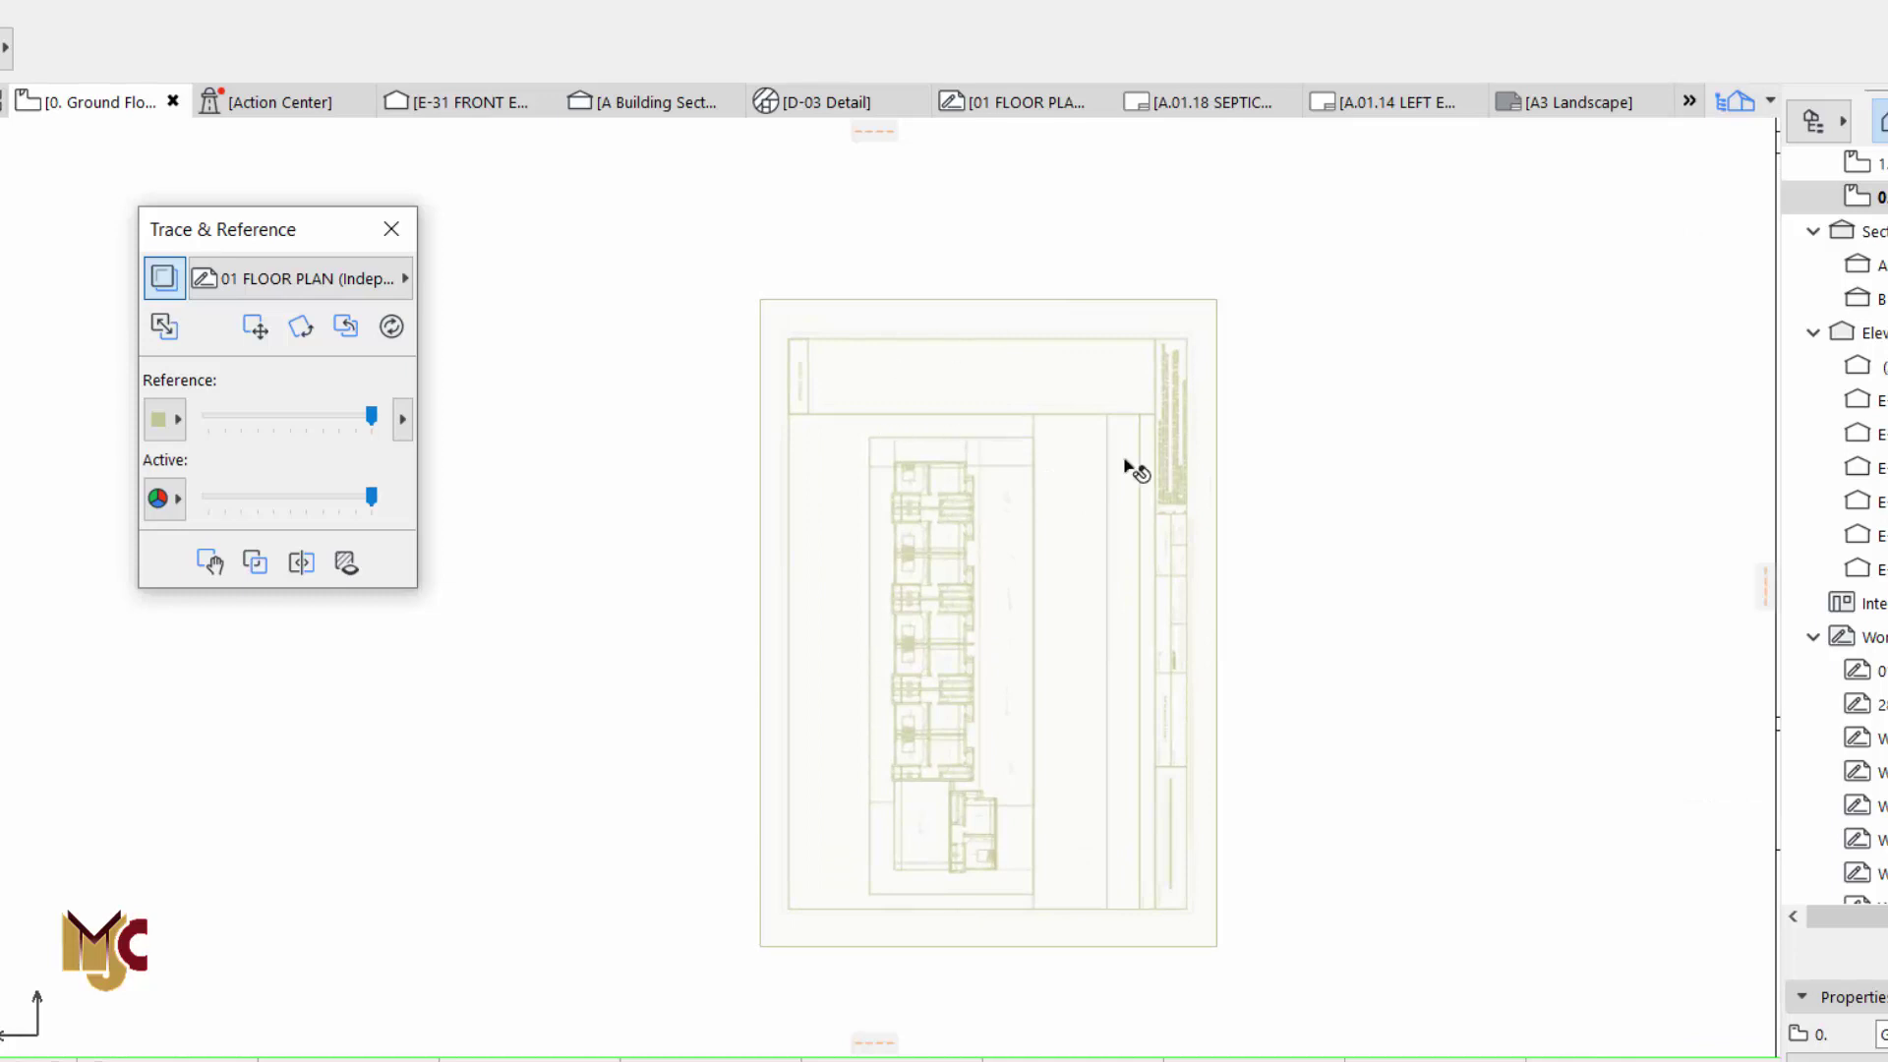
double_click(1858, 670)
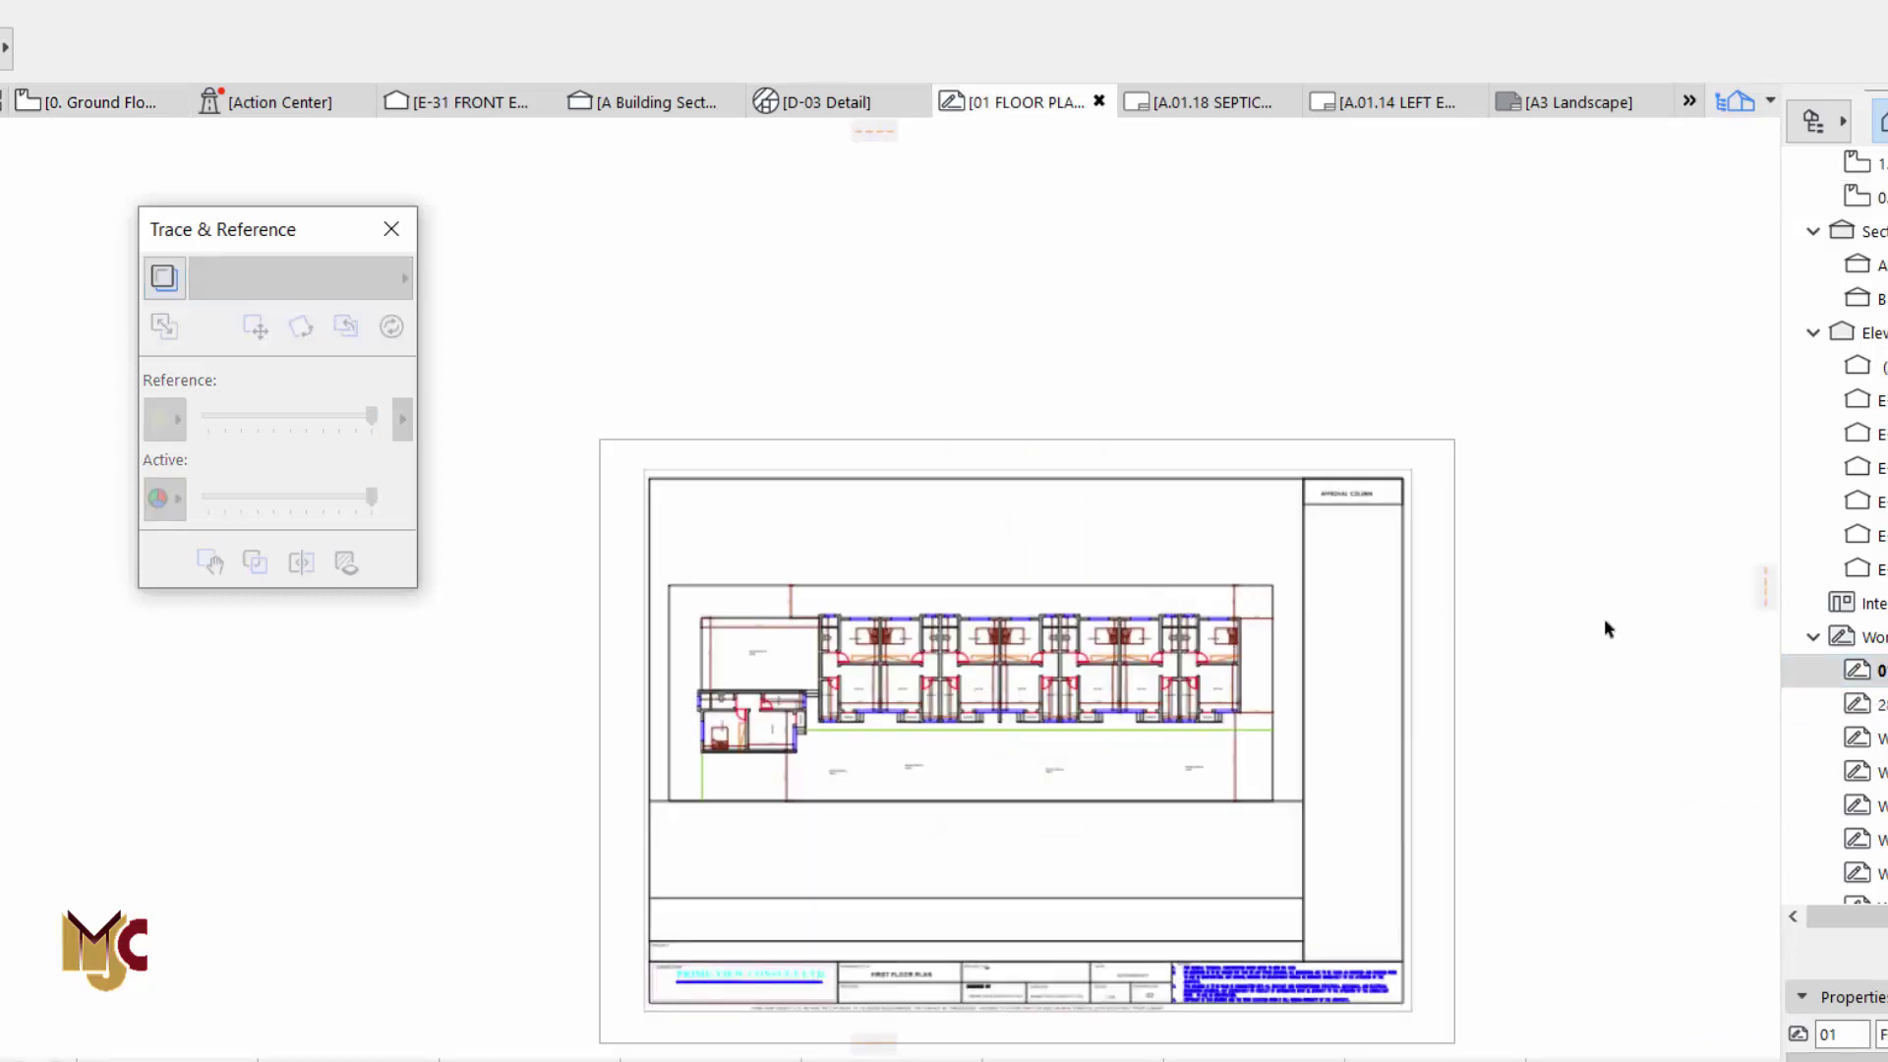
click(81, 102)
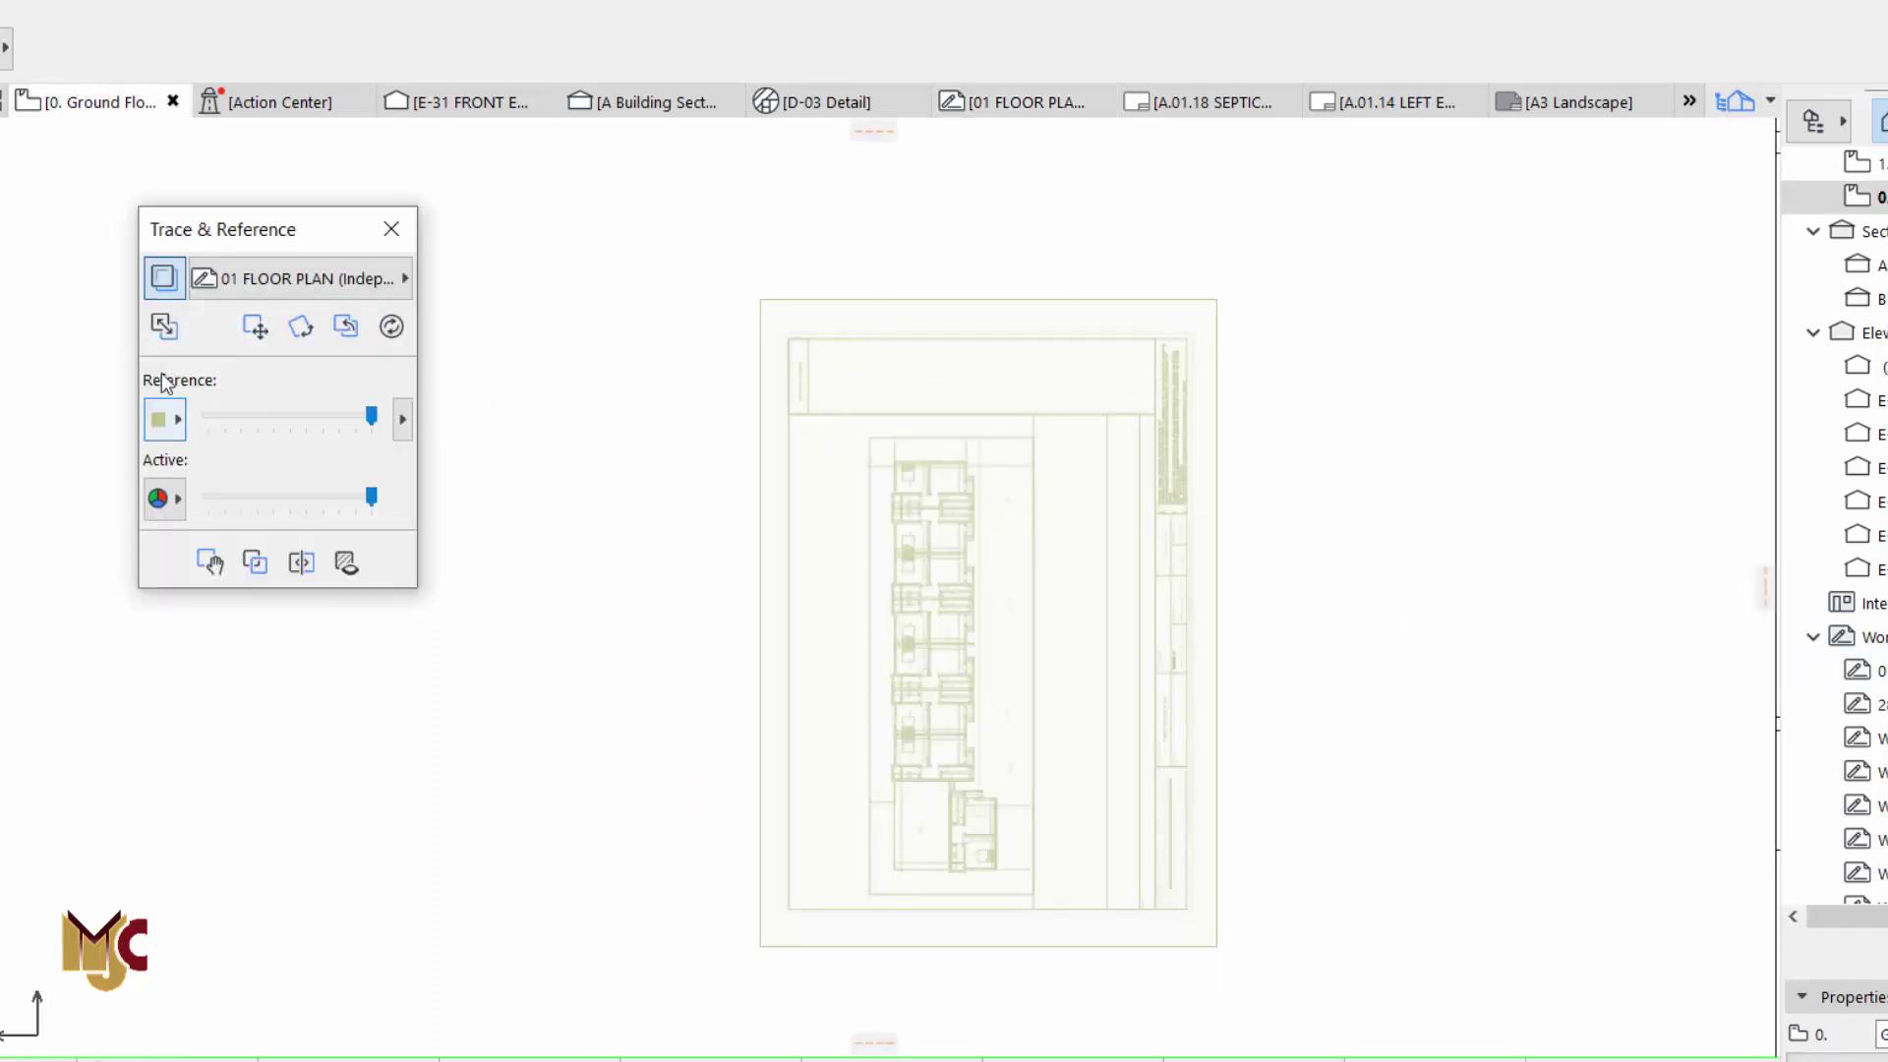
Step: Rotate the trace reference drawing 90° so the floor plan lies horizontally
click(301, 327)
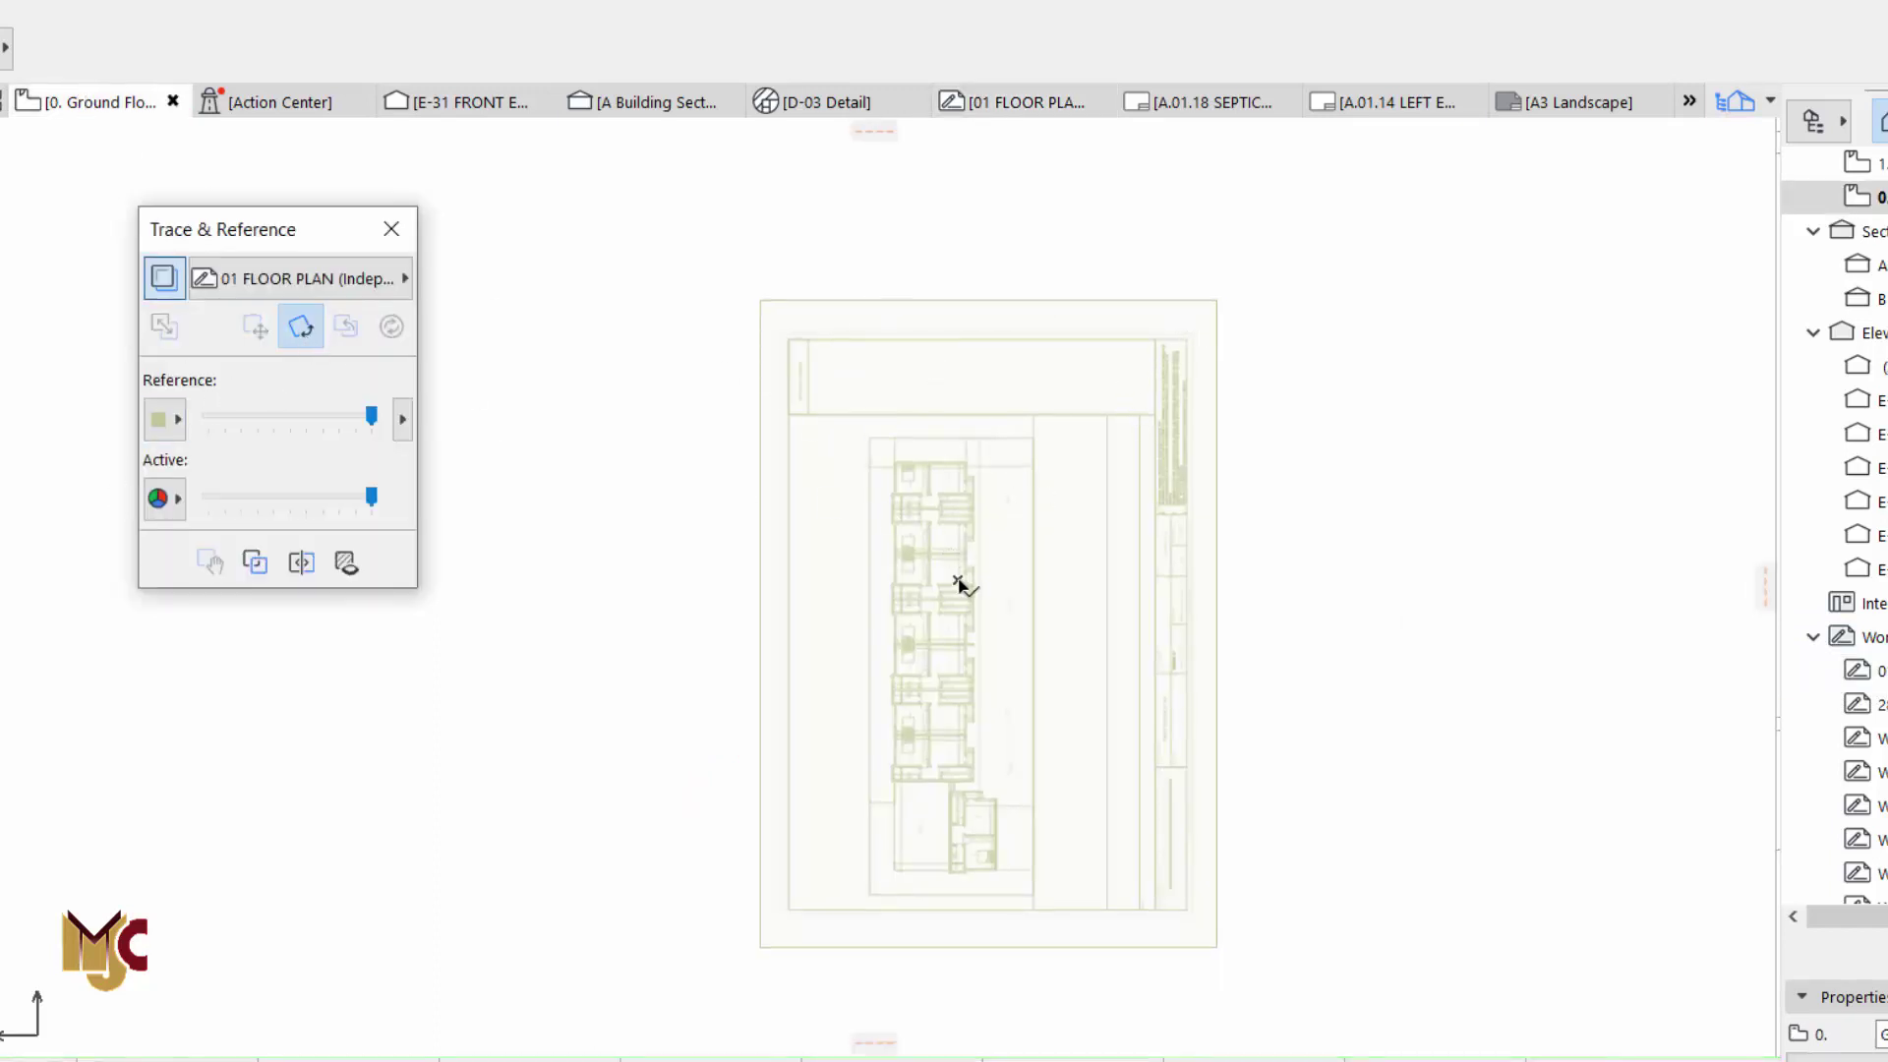
click(823, 605)
click(1235, 605)
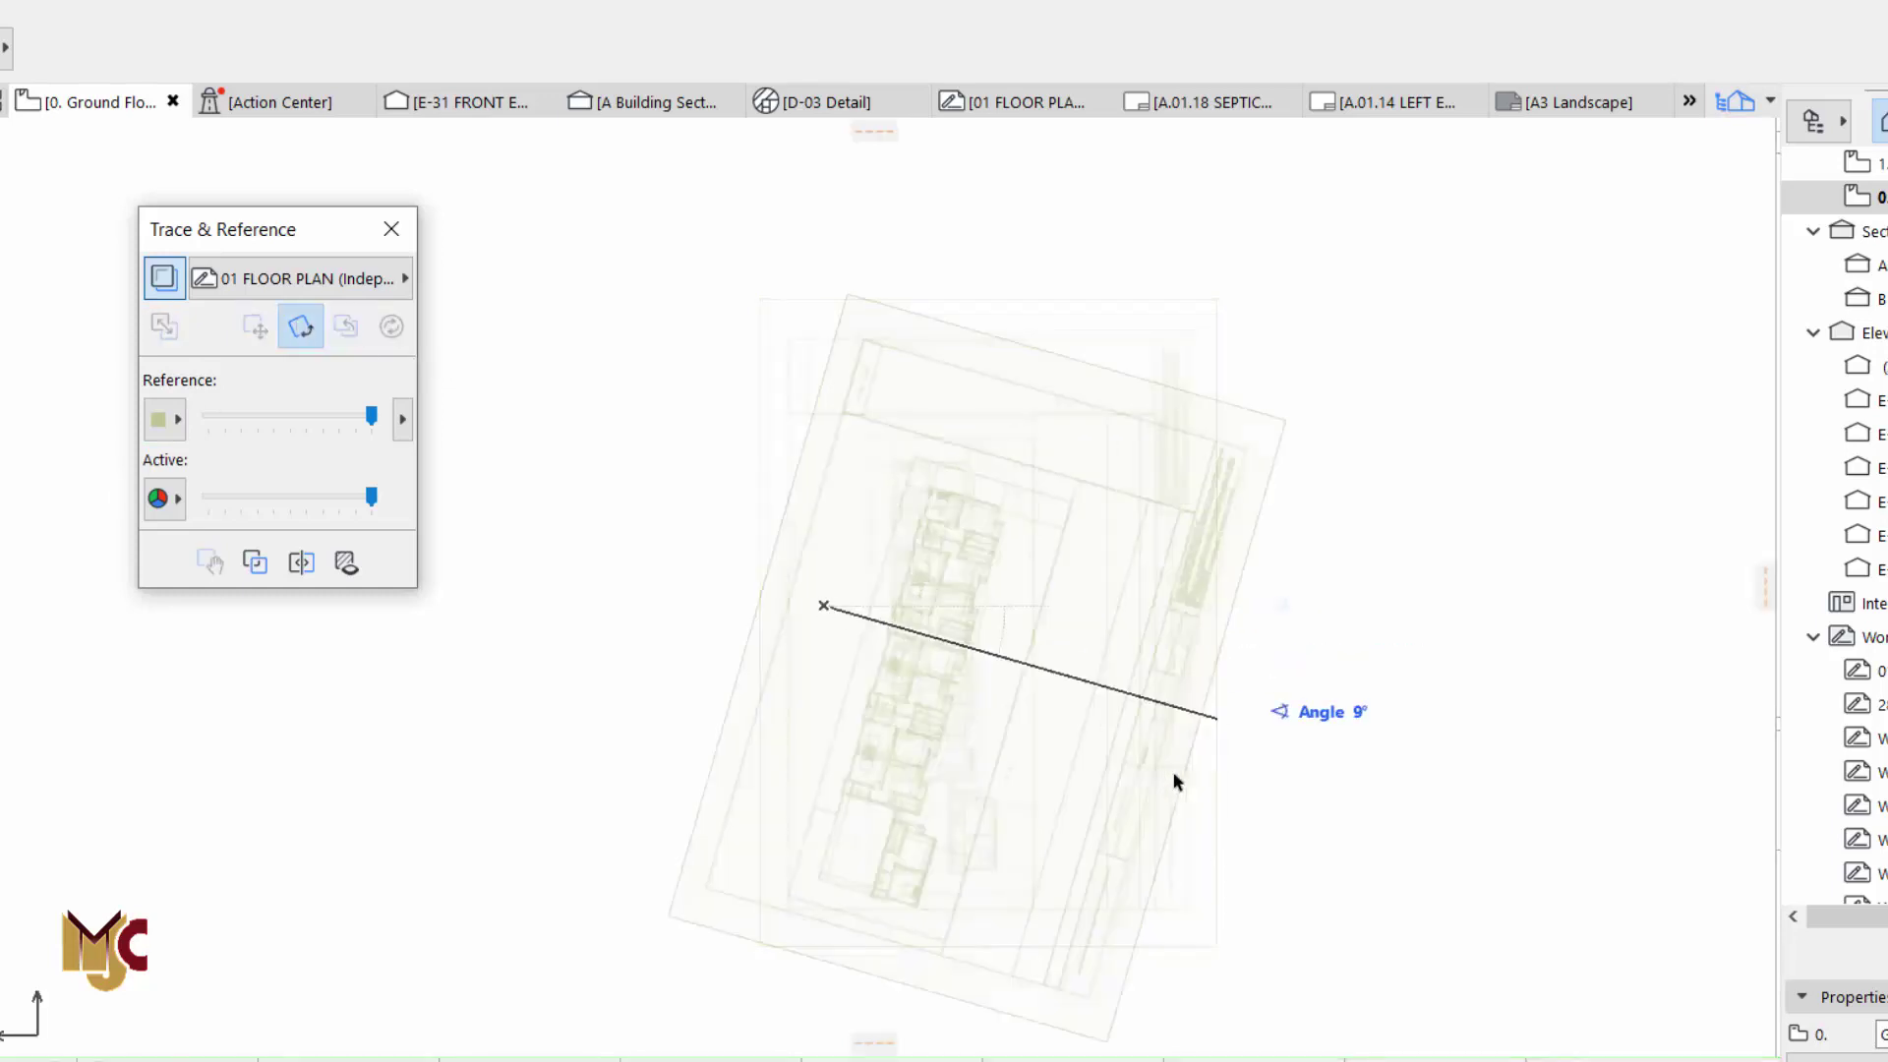
click(824, 961)
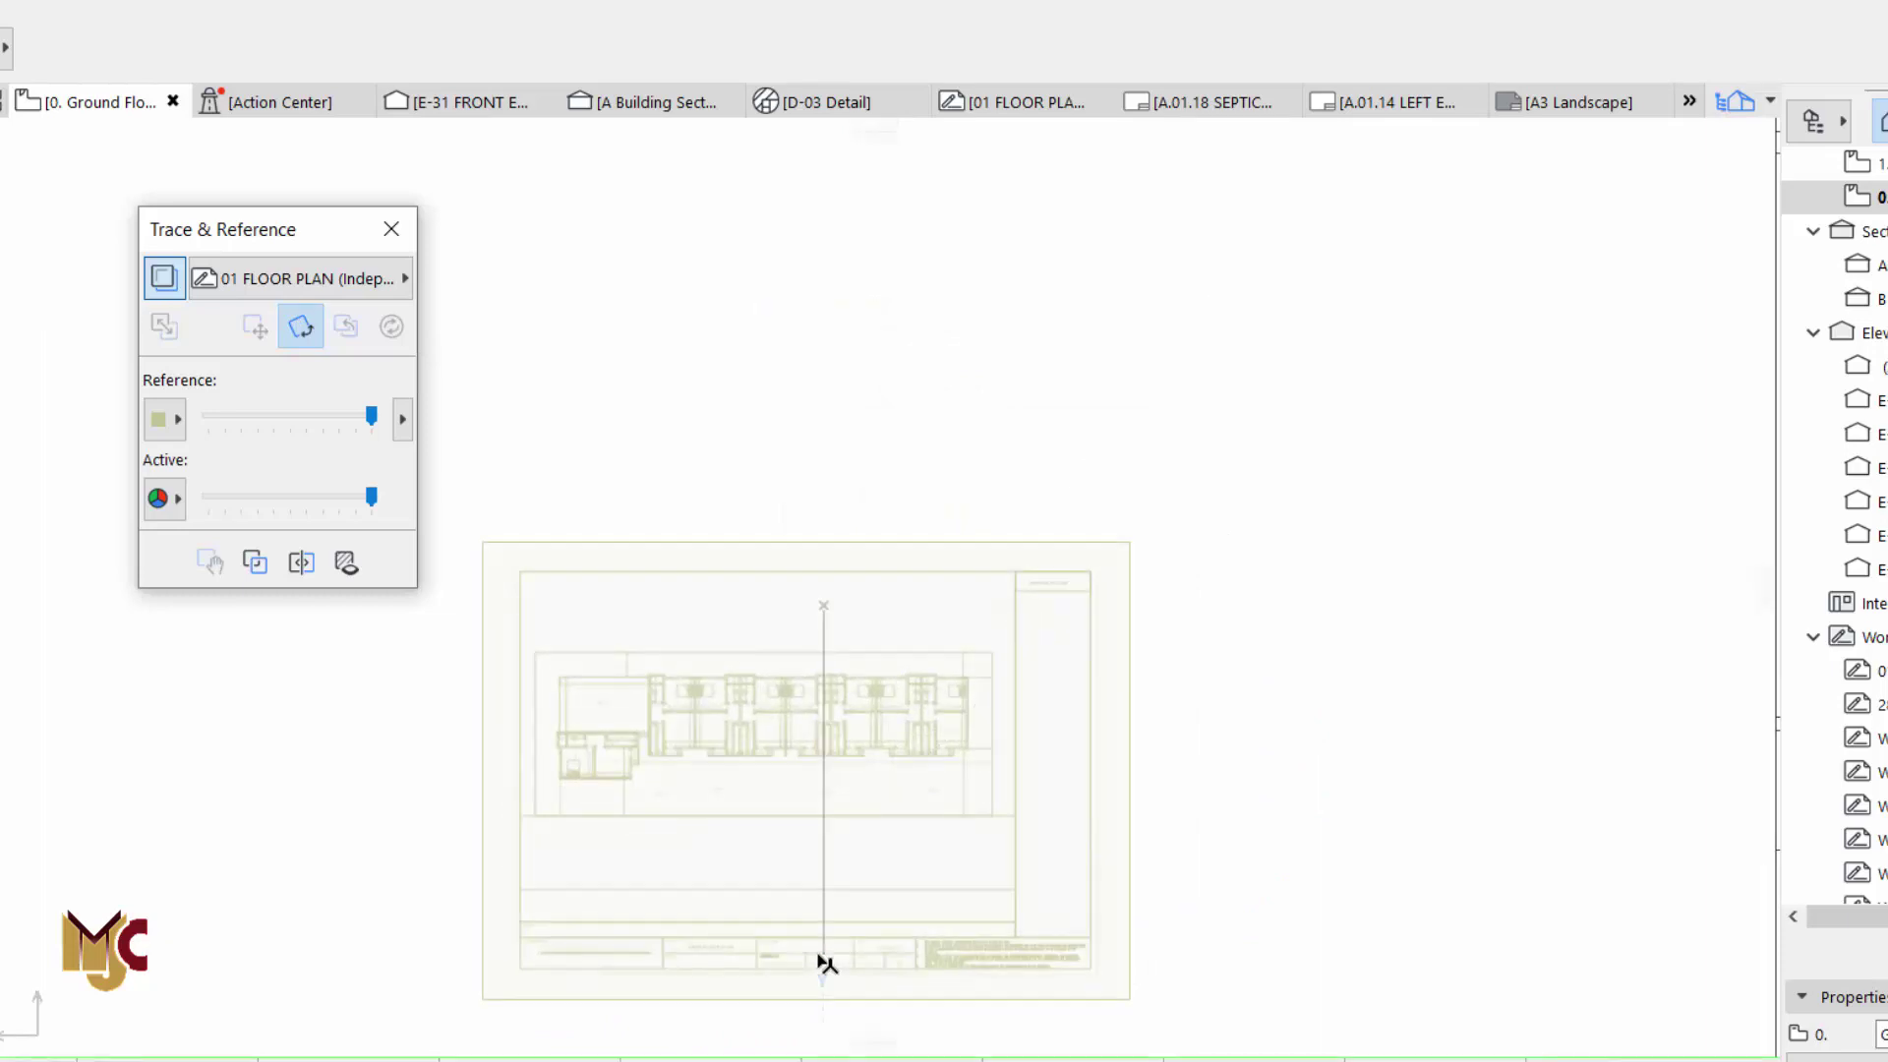
Step: Move the trace reference drawing to its new position over the ground floor
click(255, 325)
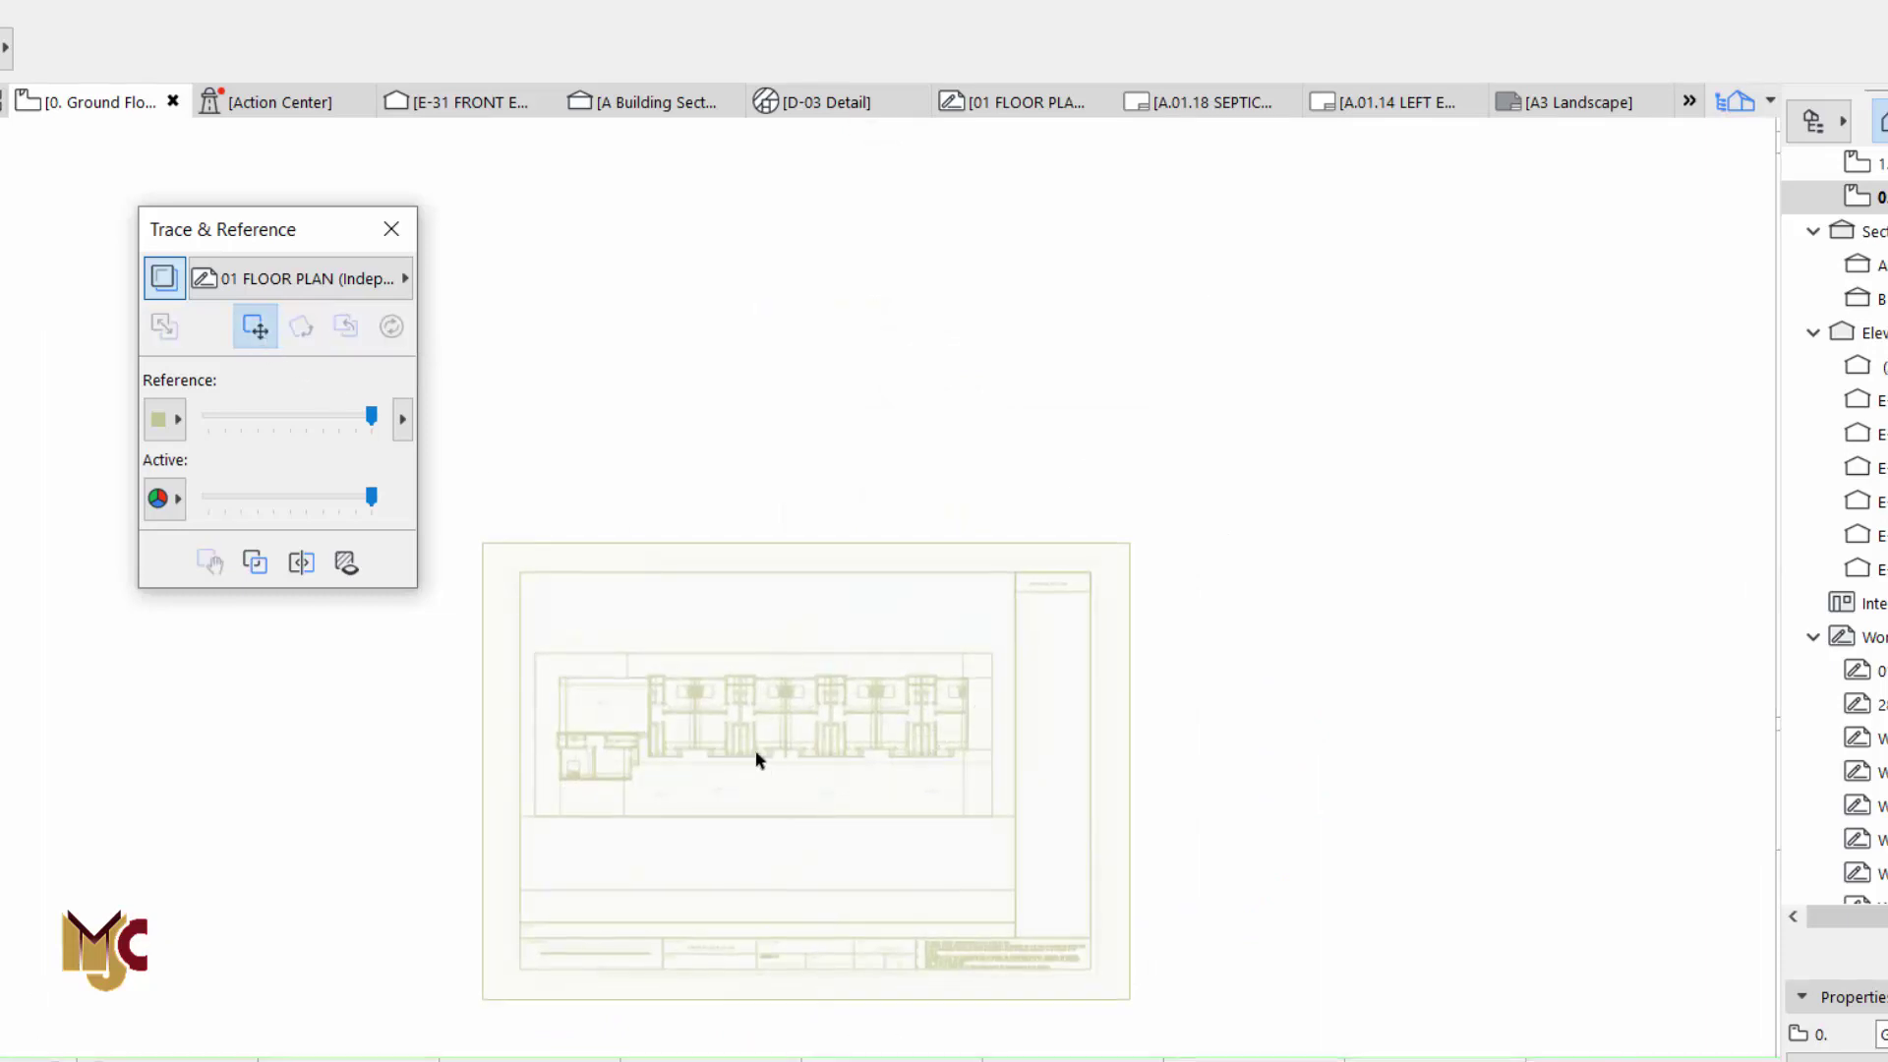
click(757, 753)
click(878, 614)
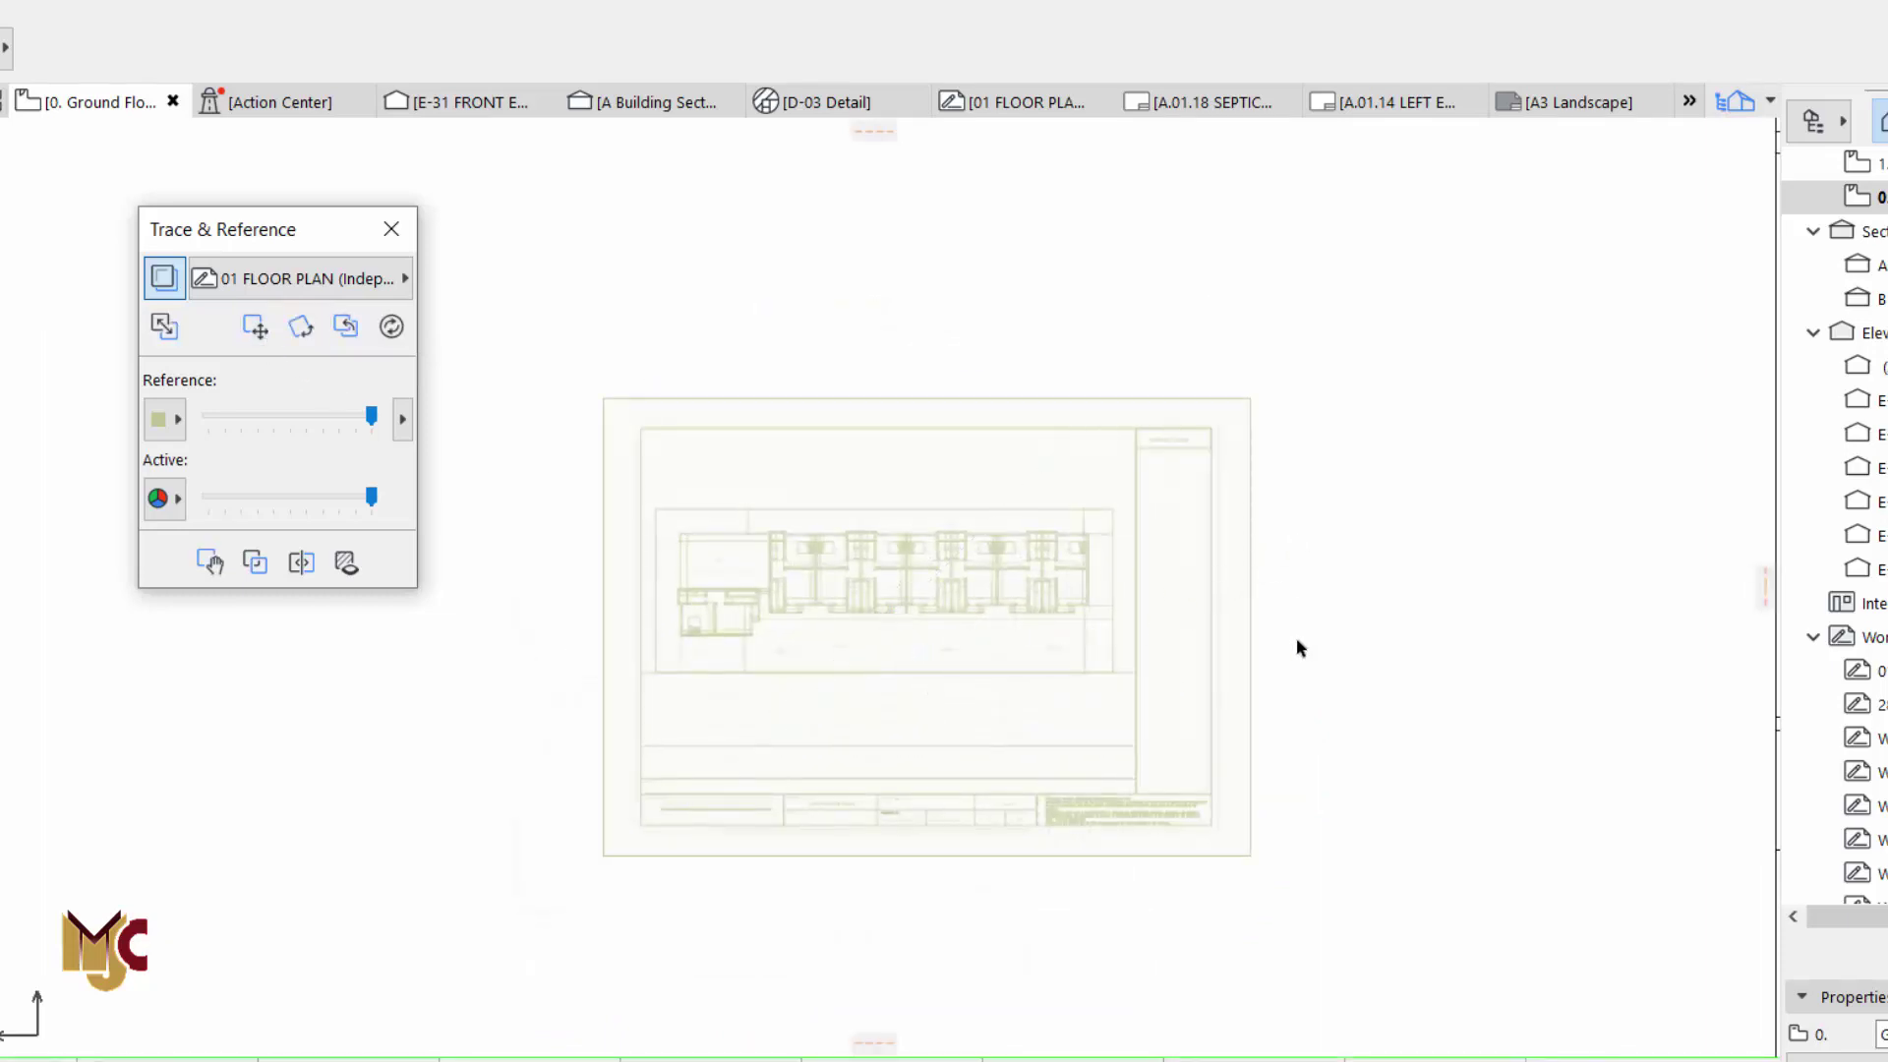
scroll(969, 771, up, 3)
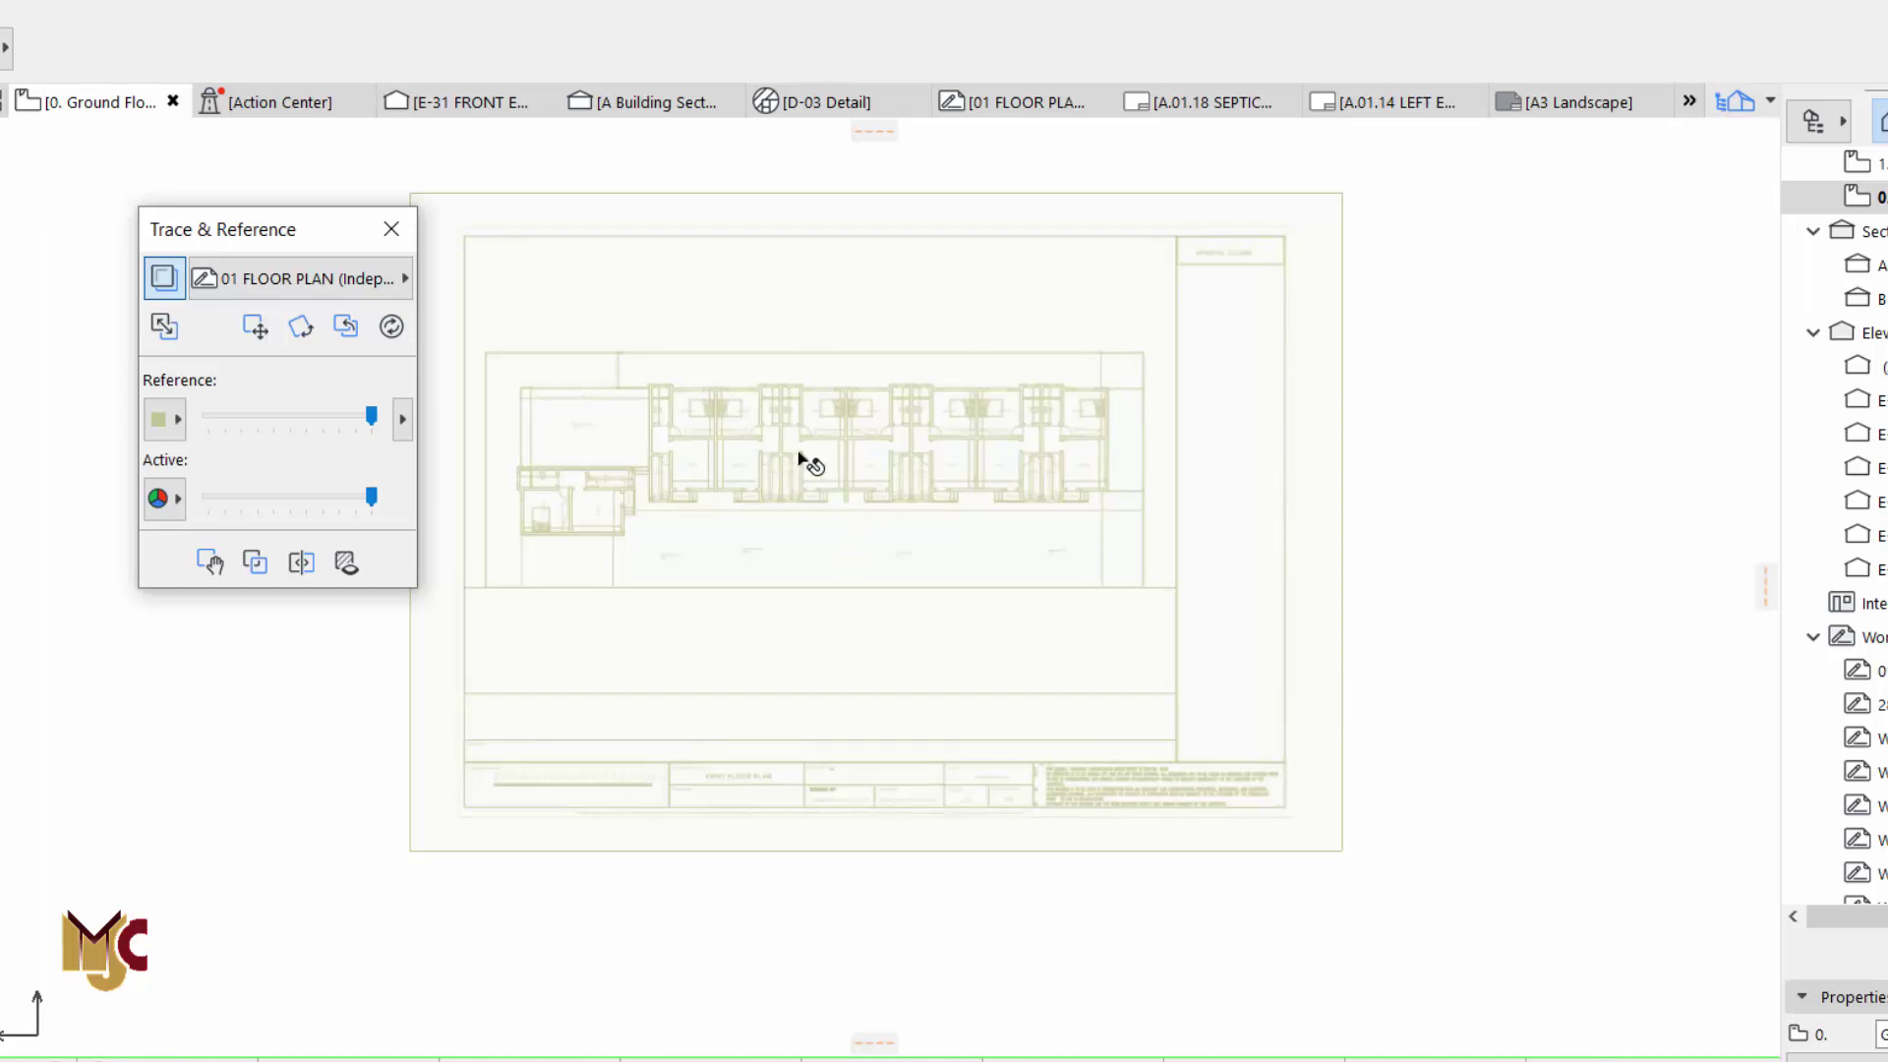
middle_drag(803, 458, 1109, 491)
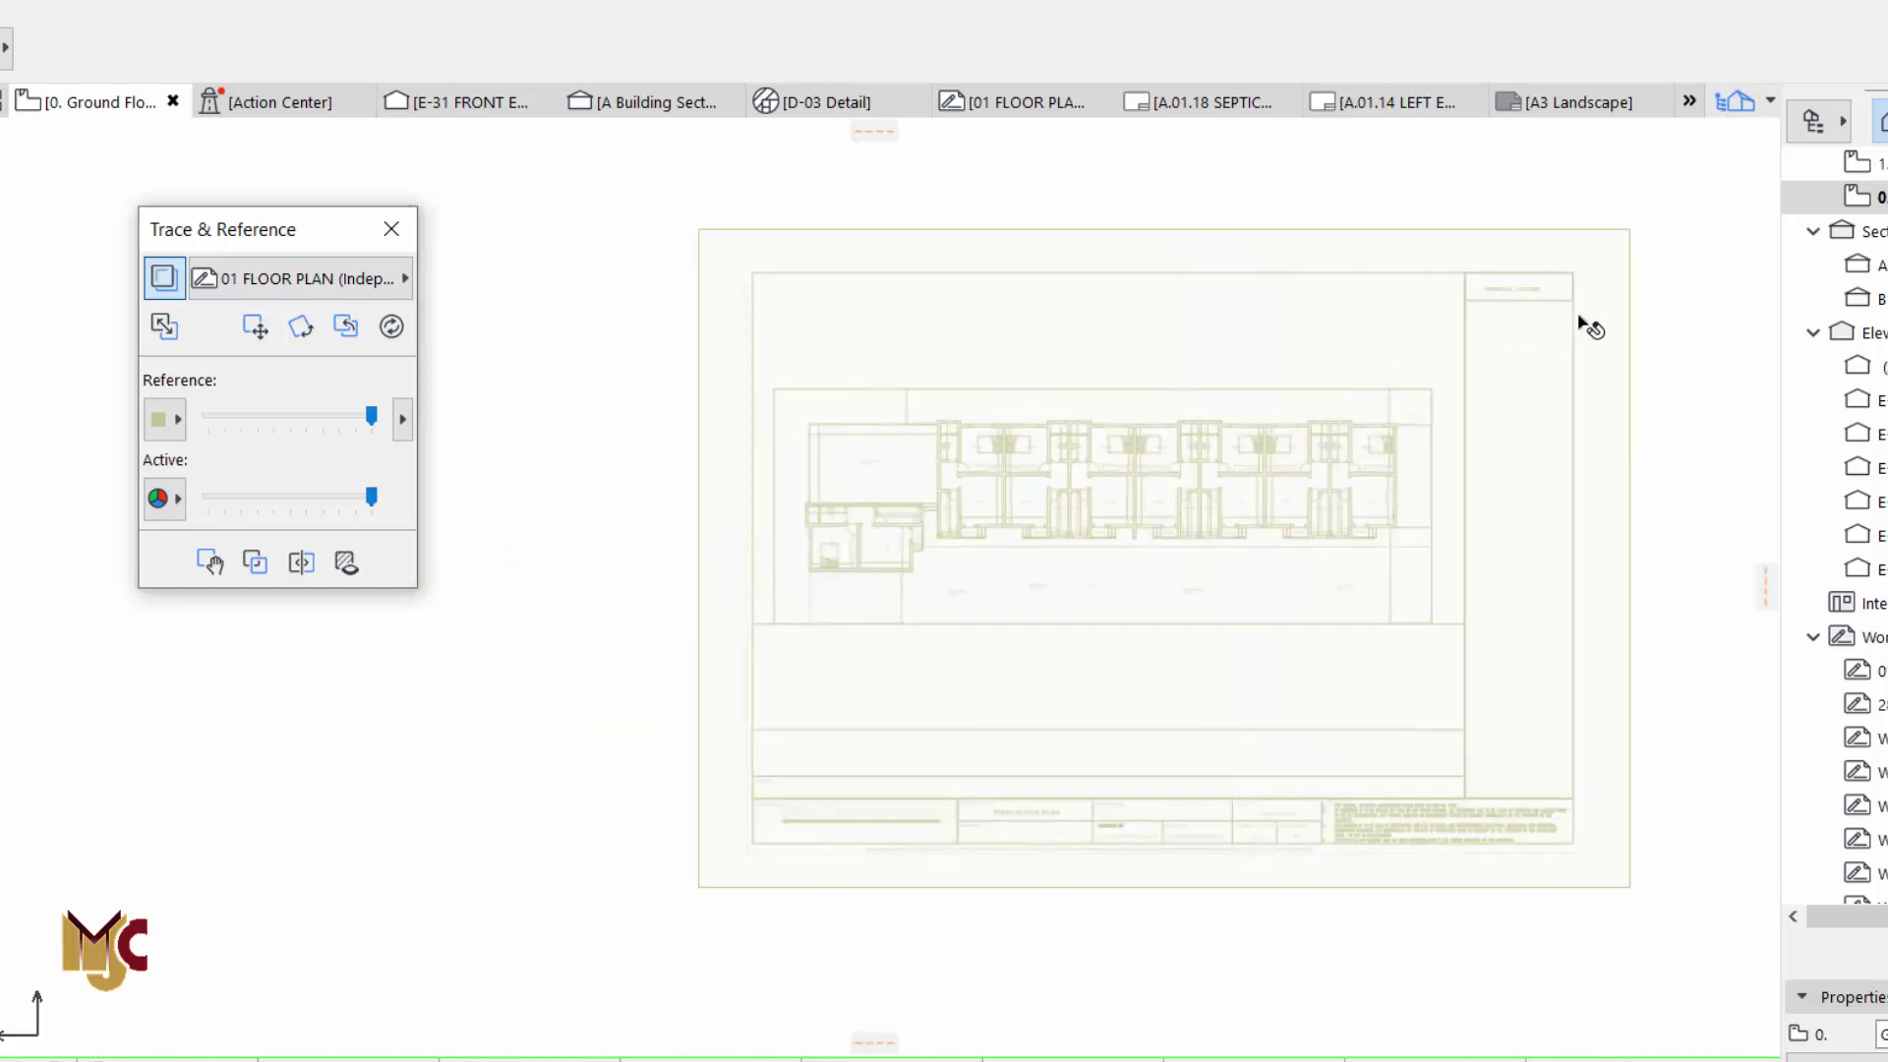
scroll(1060, 504, up, 1)
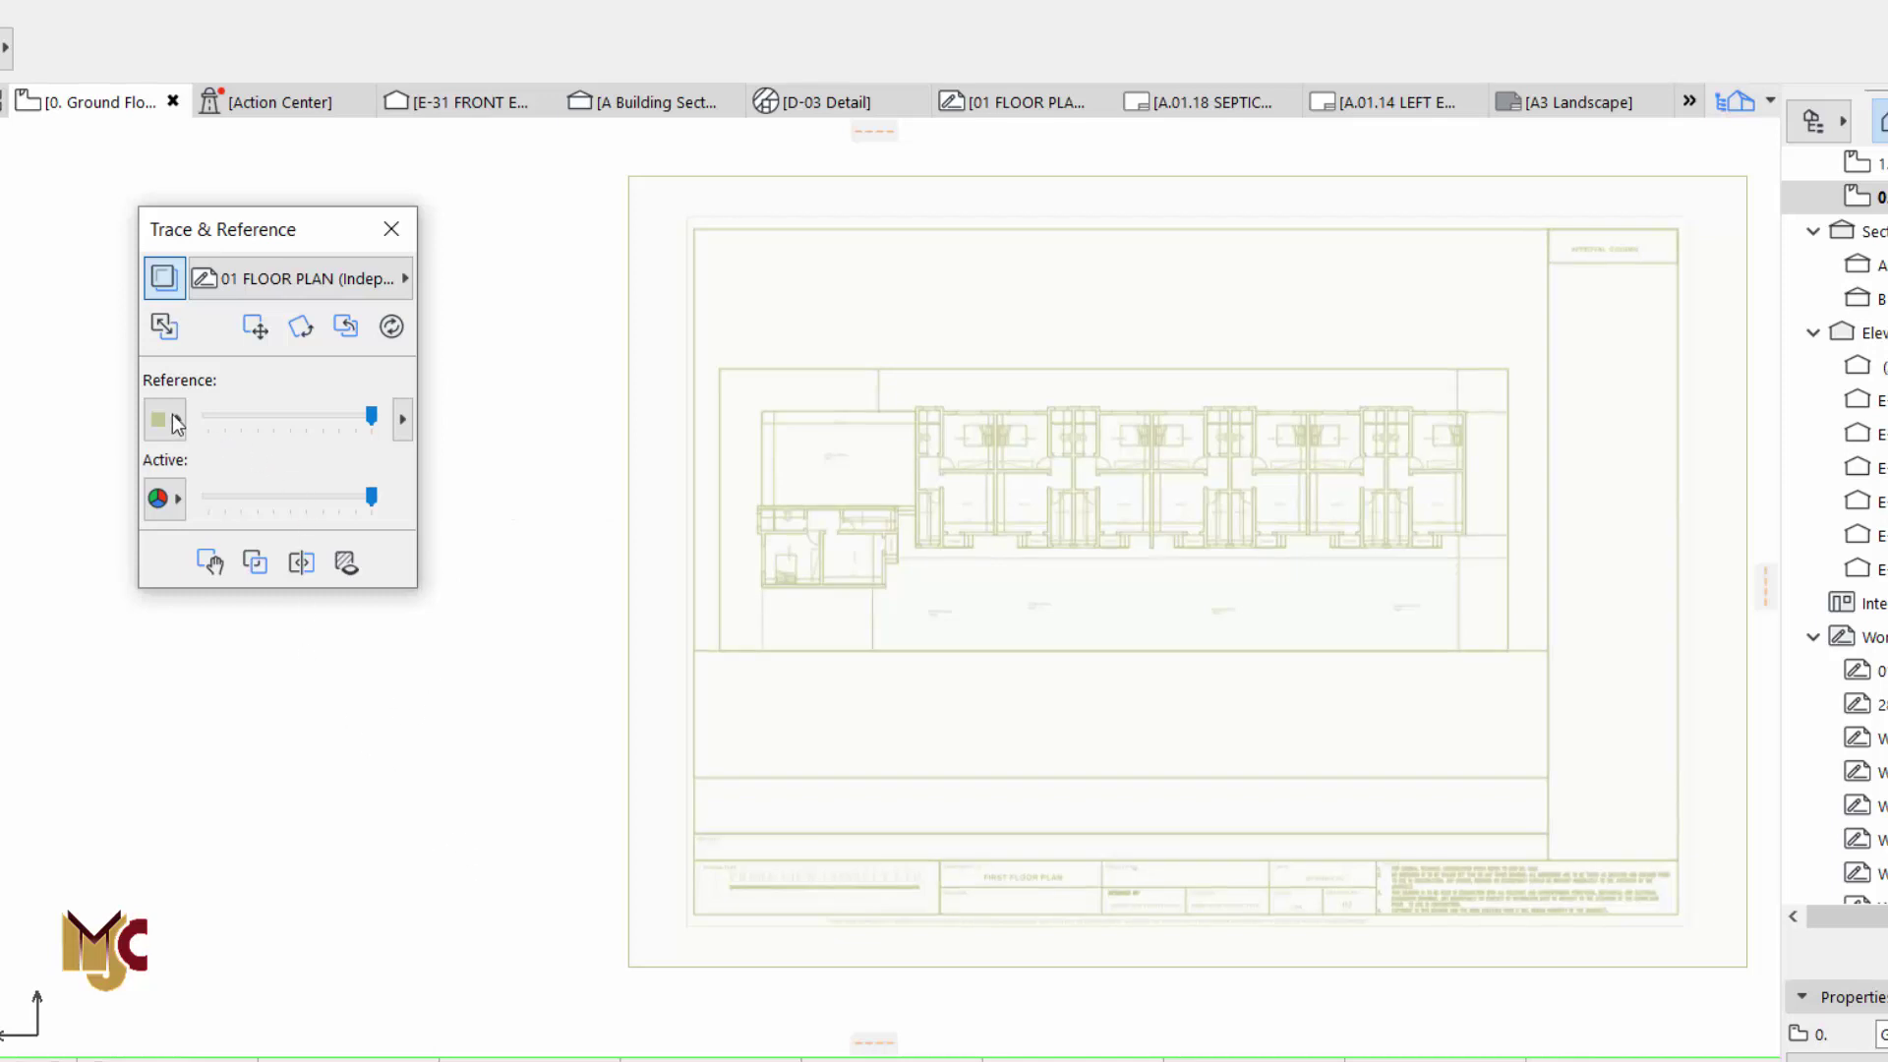
click(177, 423)
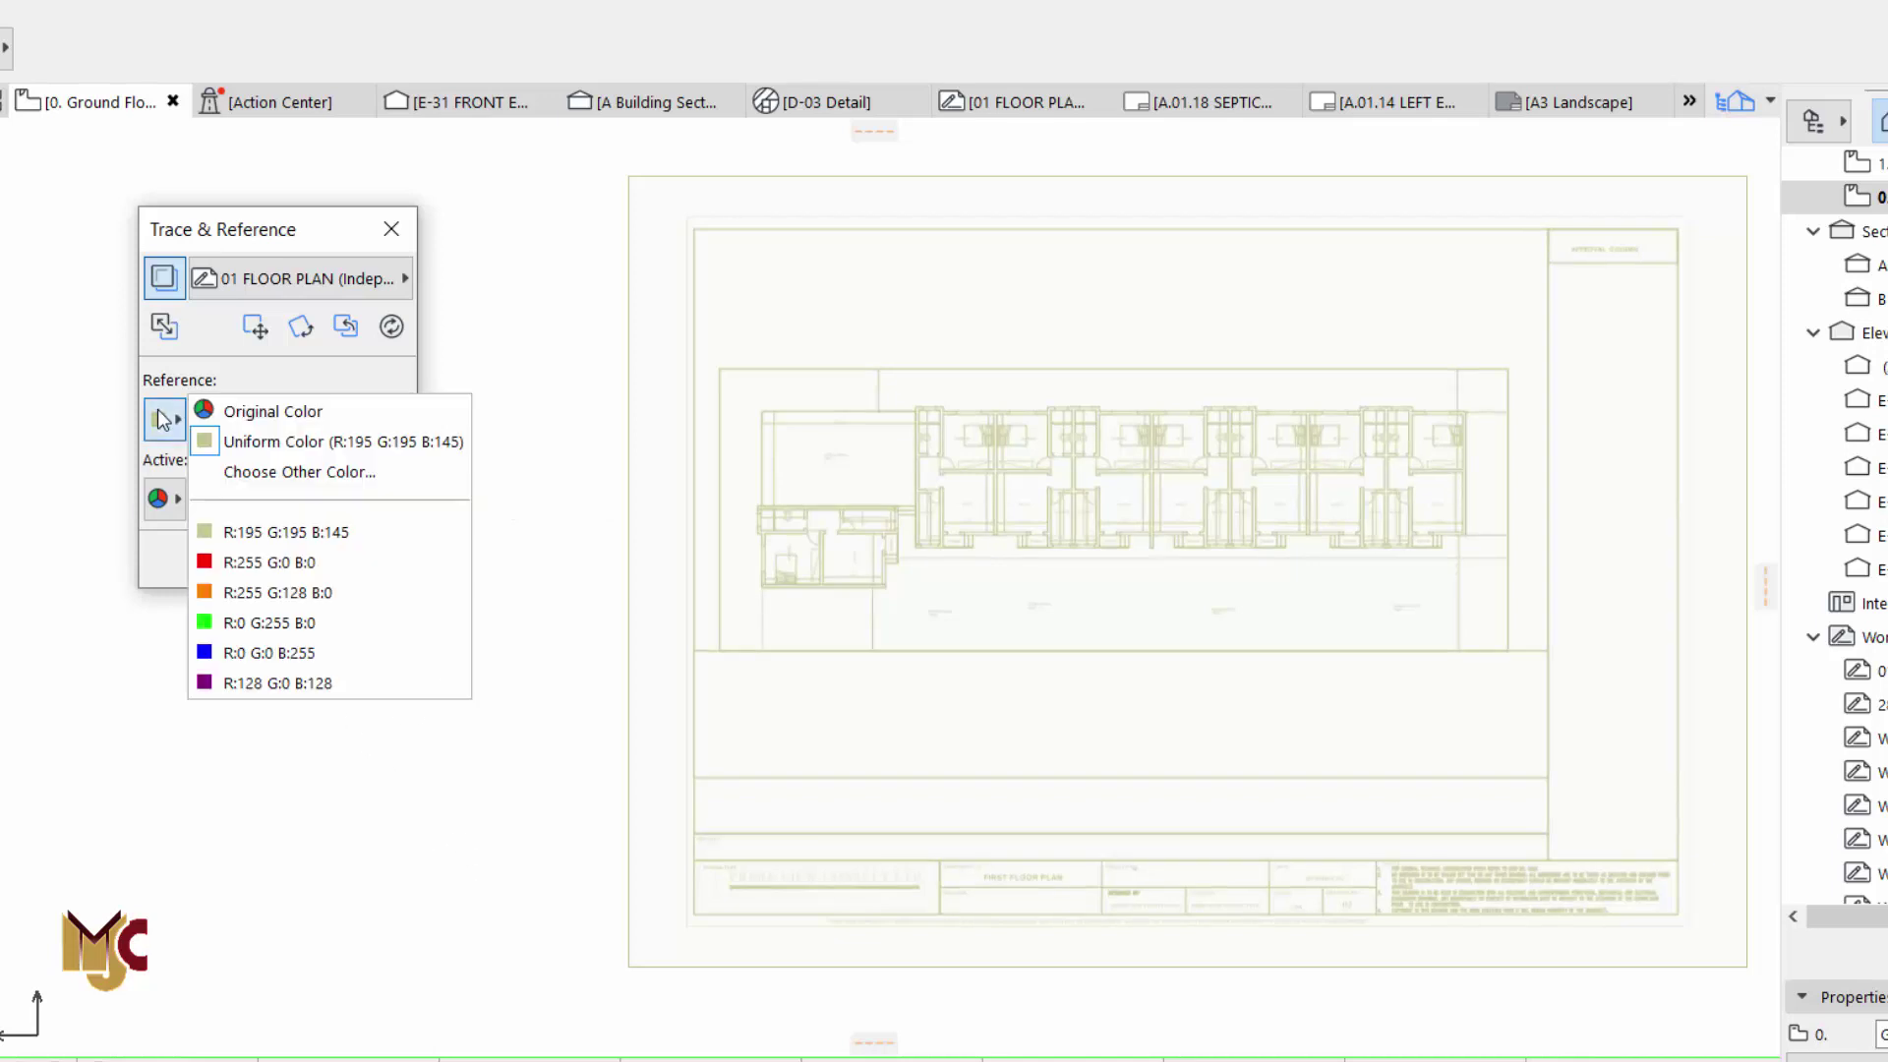
click(232, 563)
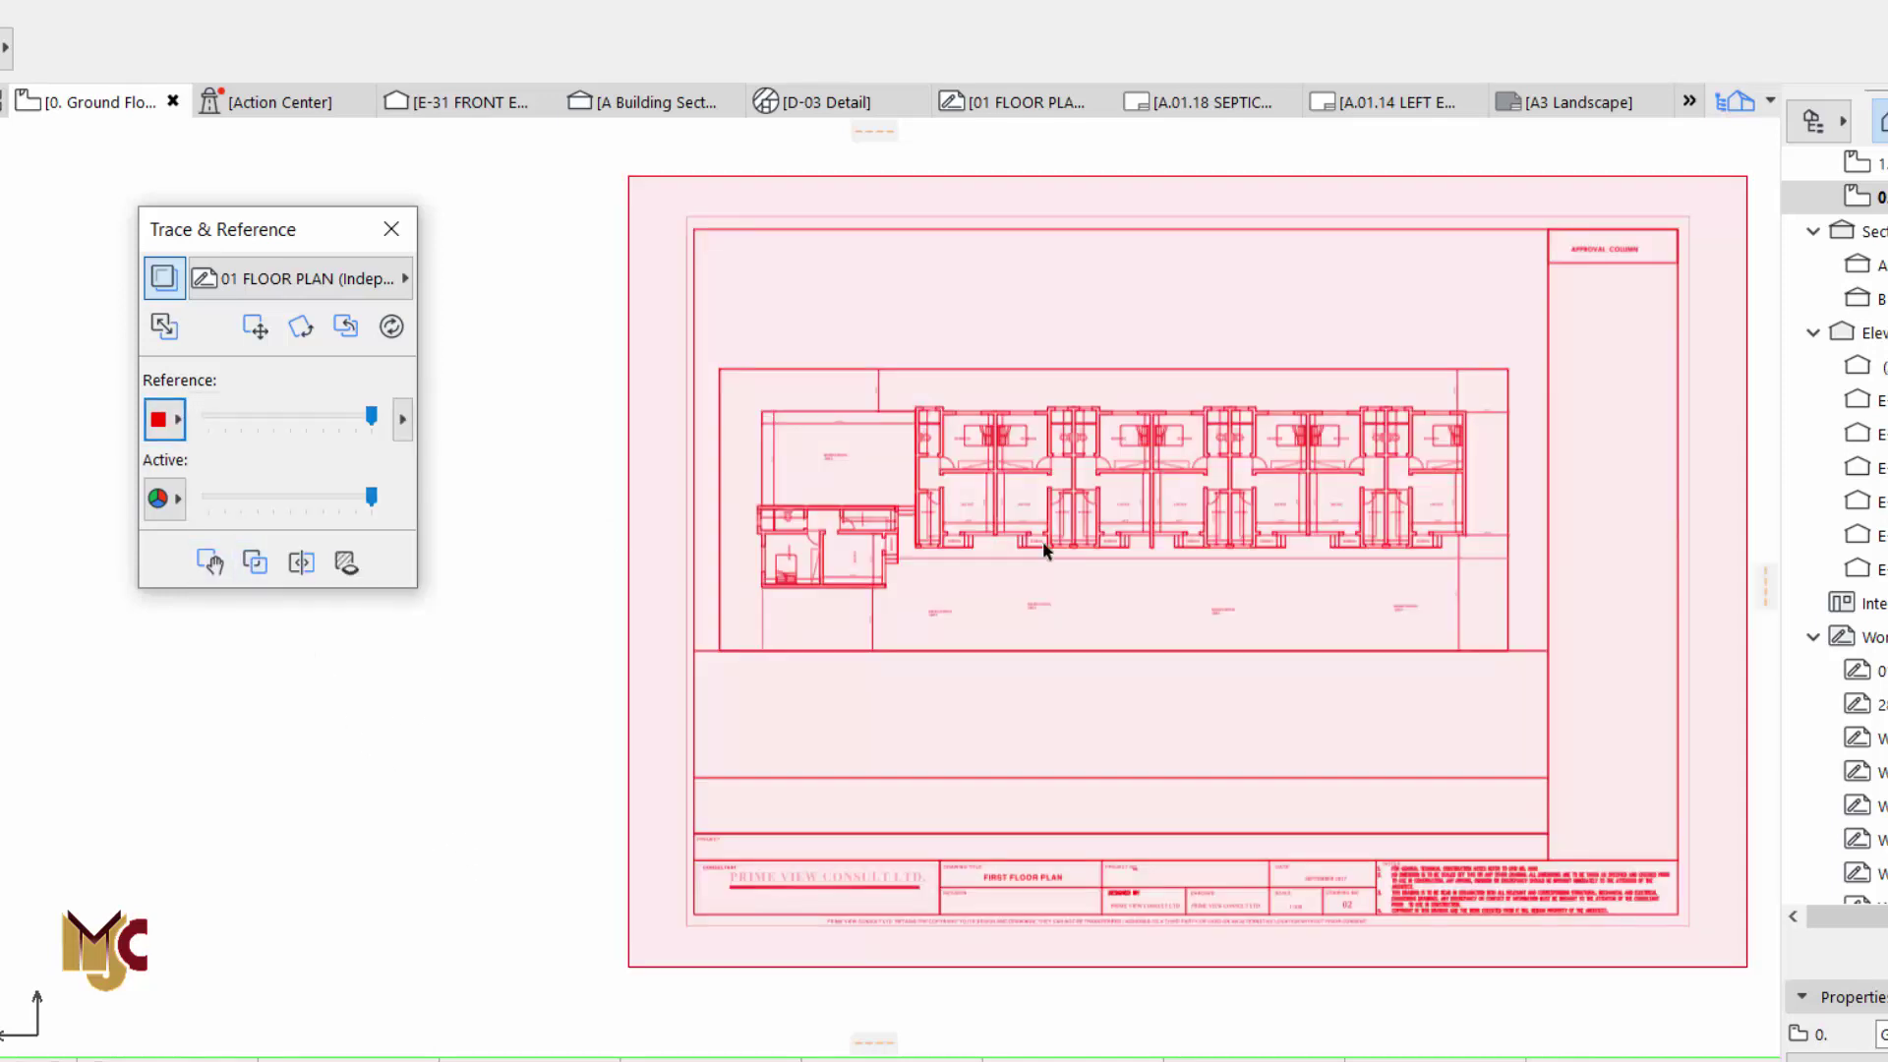
click(177, 423)
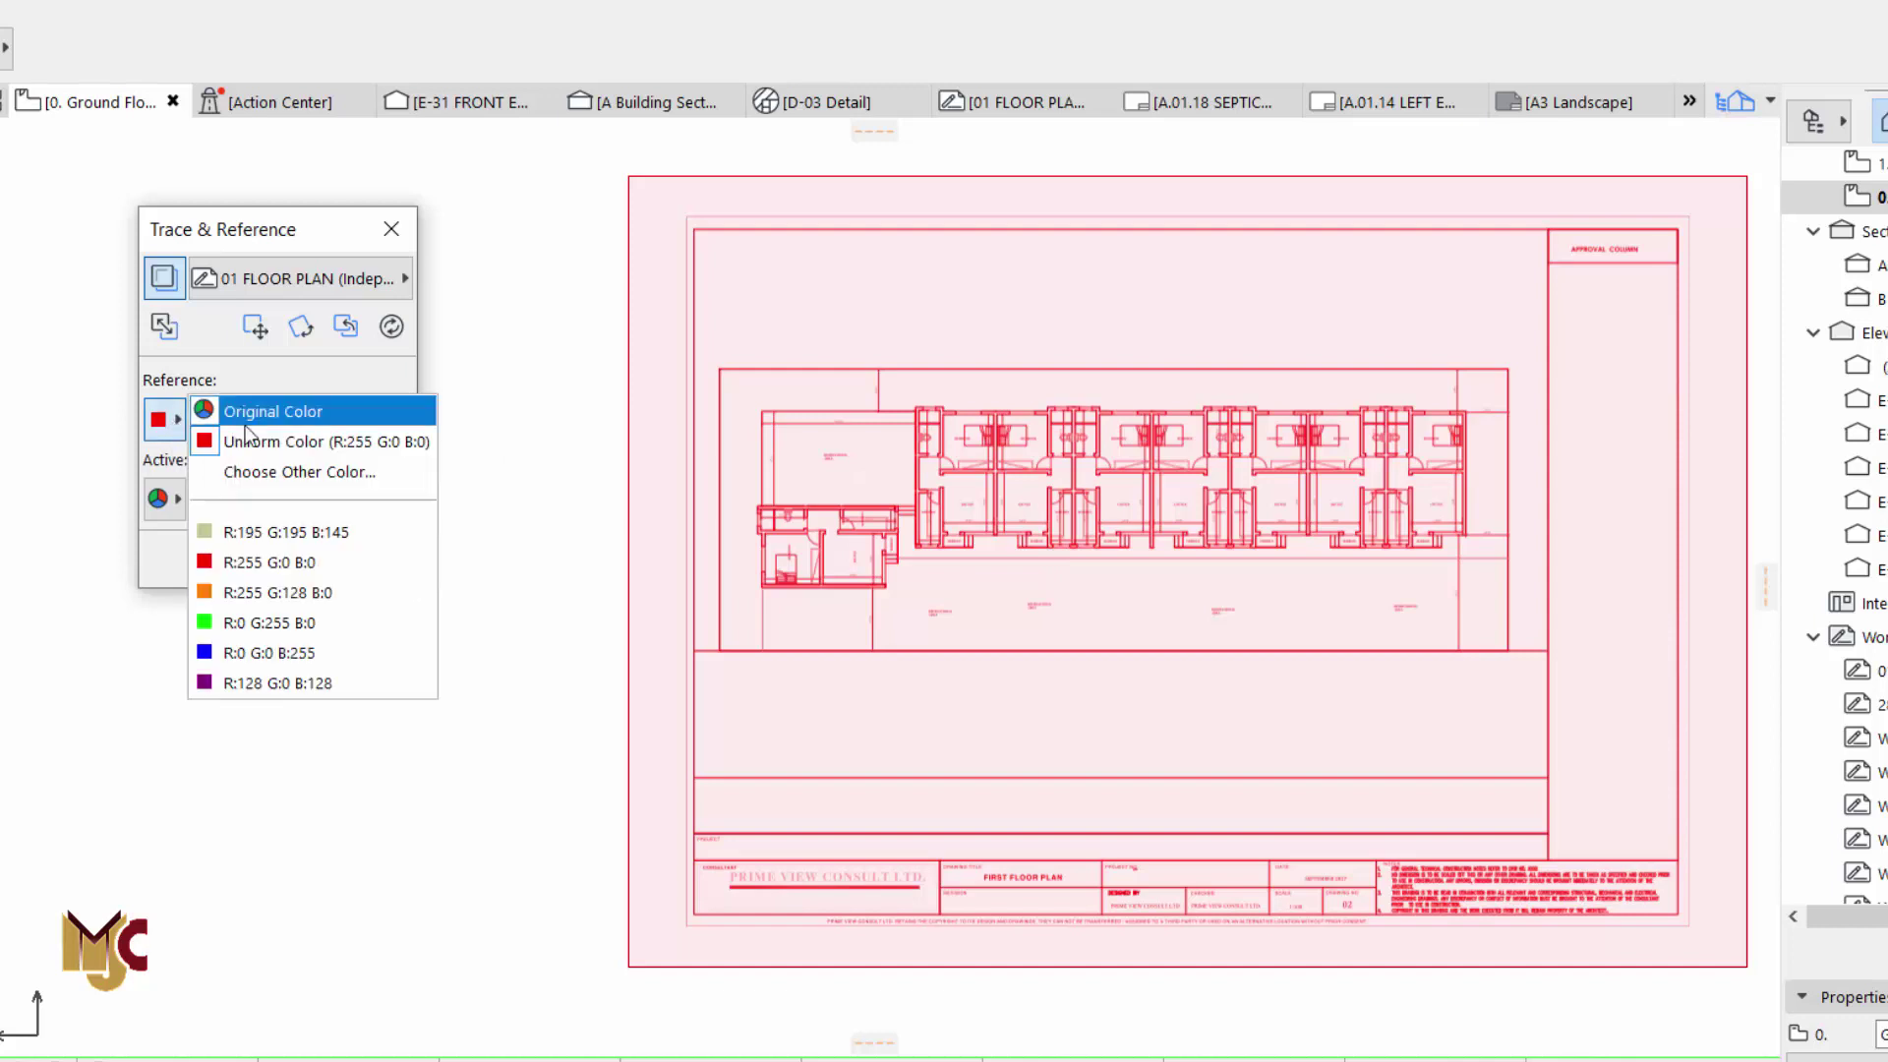
click(261, 536)
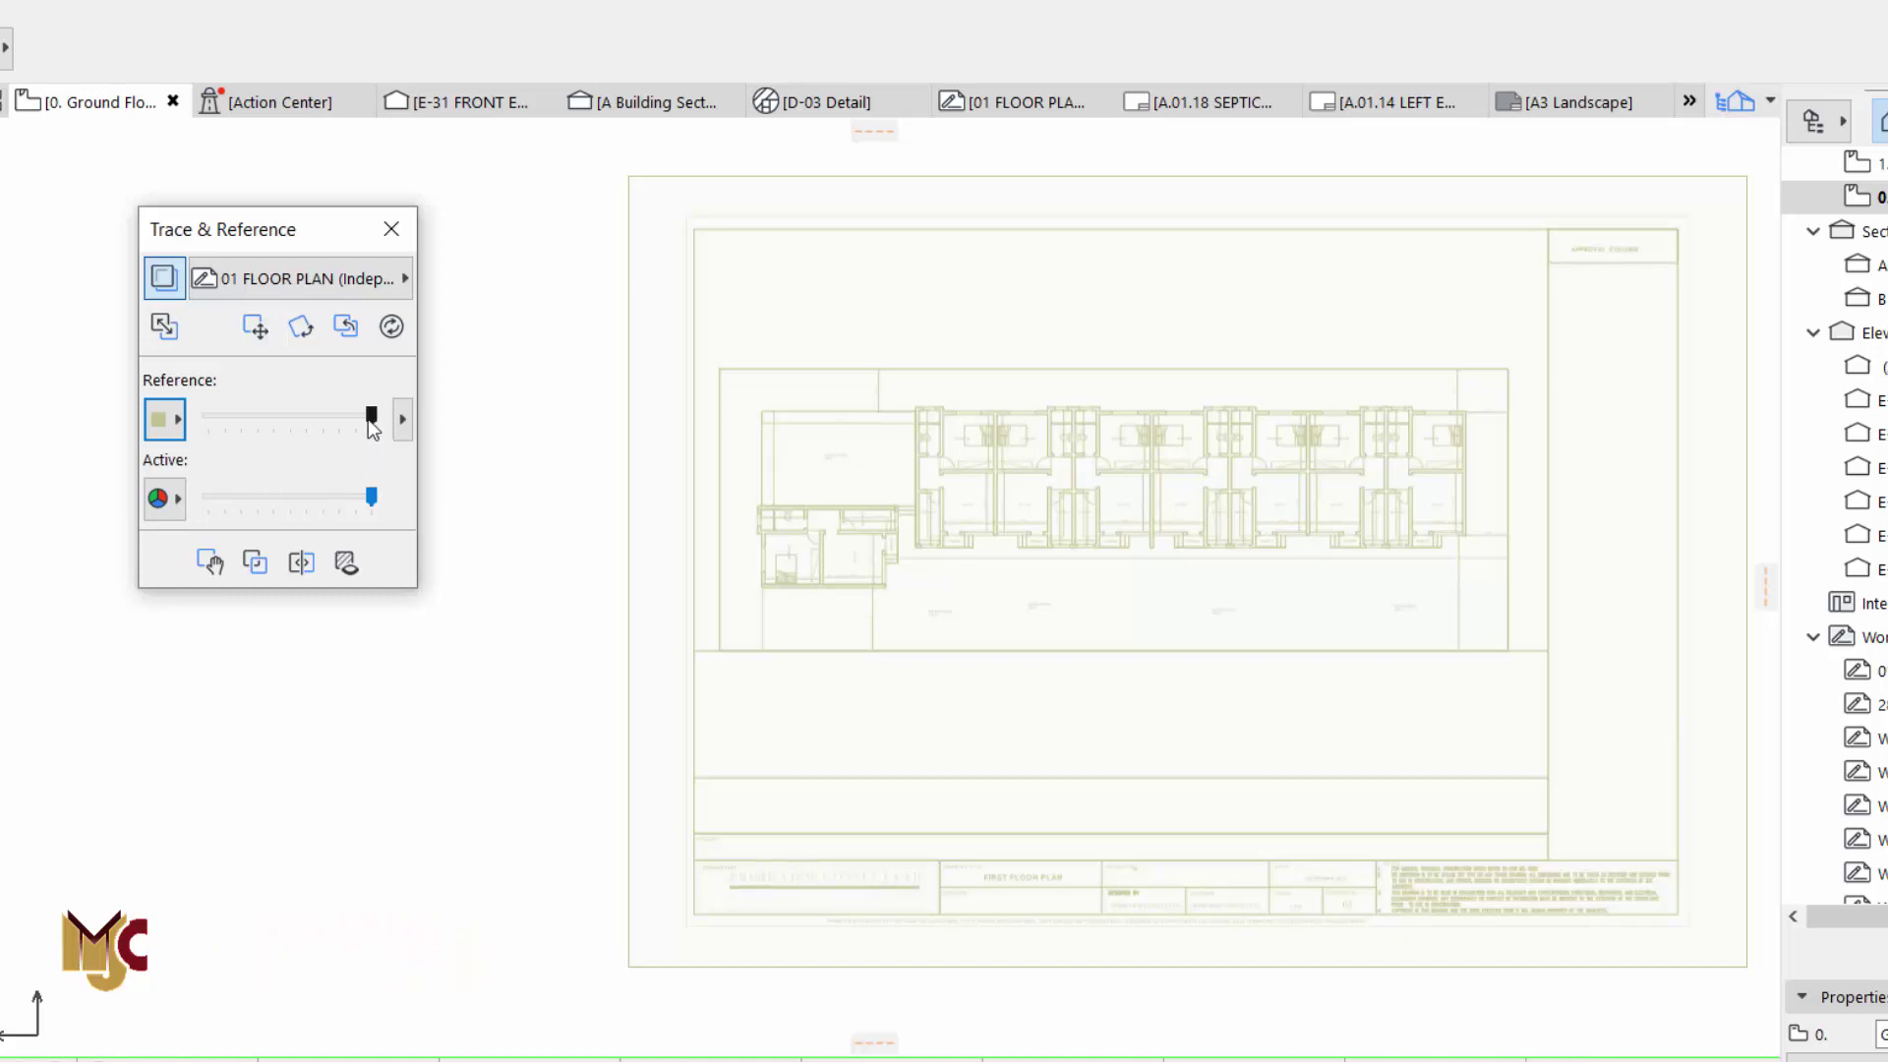
mouse_move(371, 415)
mouse_down()
mouse_move(282, 431)
mouse_move(350, 423)
mouse_move(378, 442)
mouse_up()
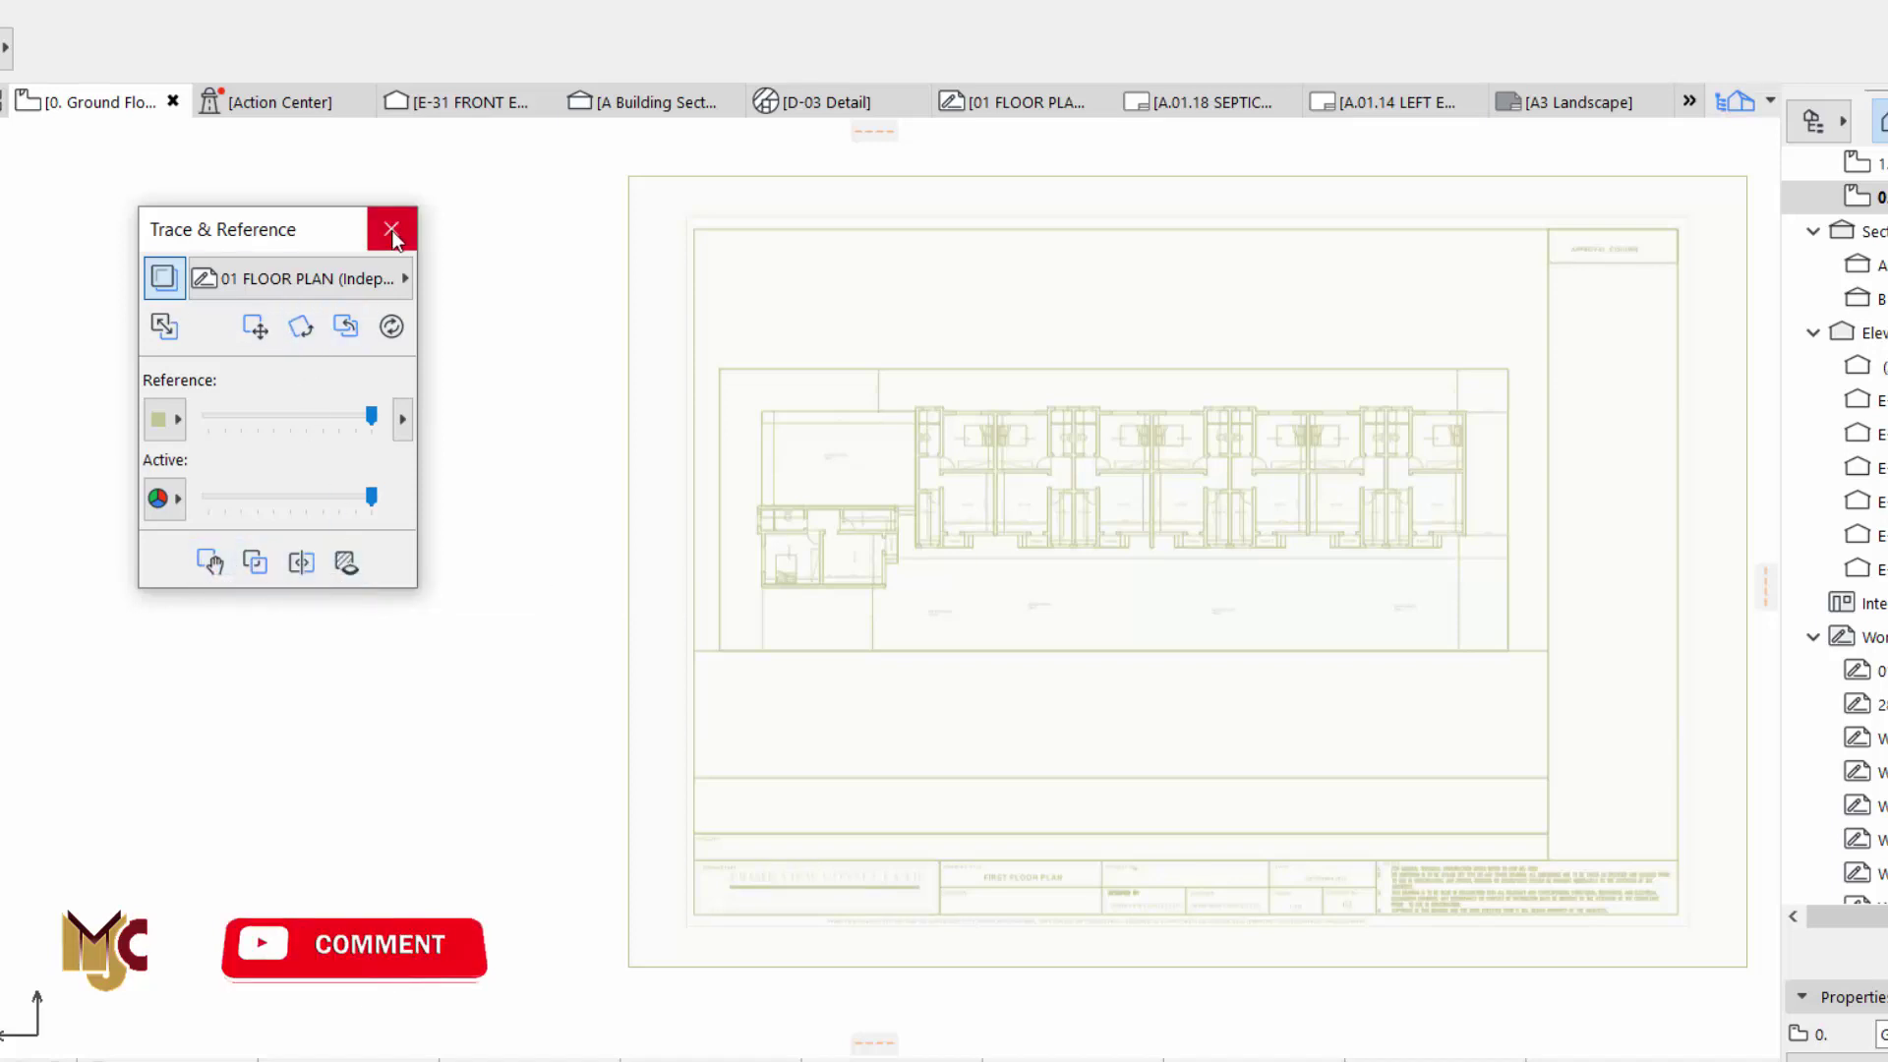
drag(267, 230, 203, 179)
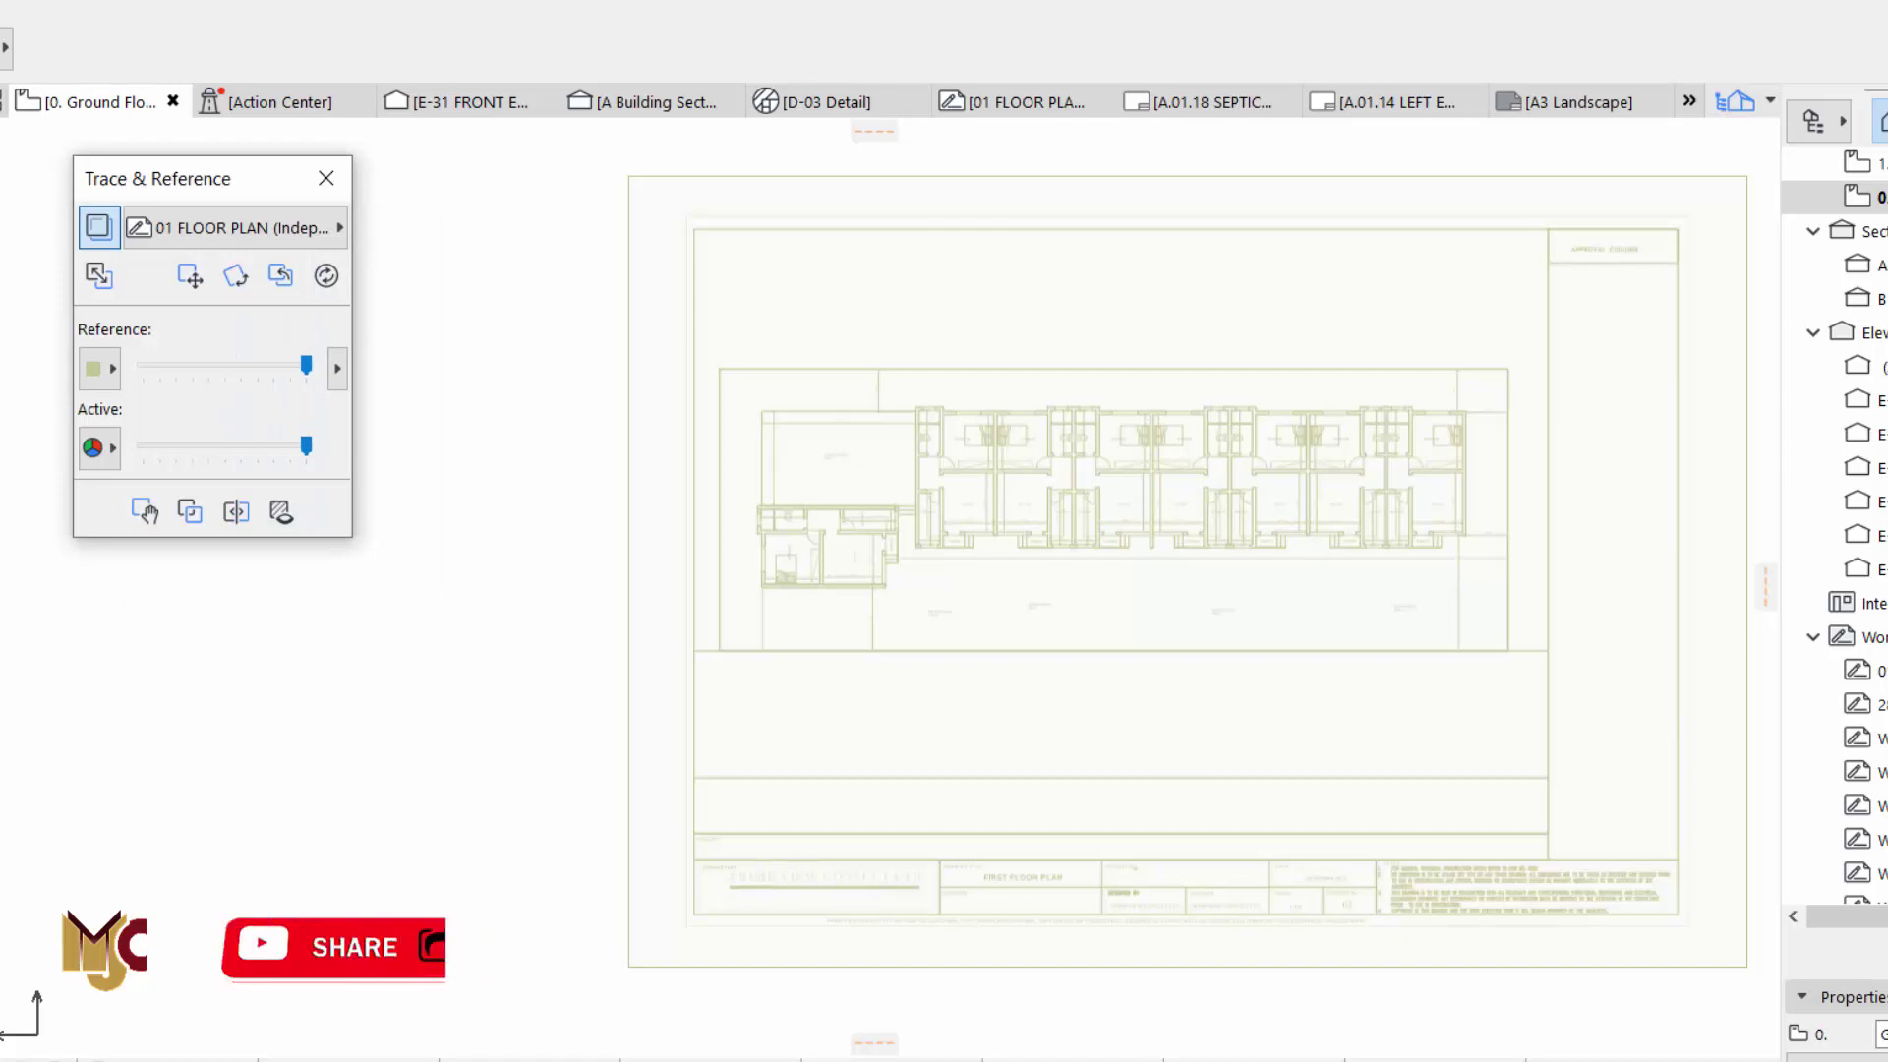
Step: Zoom in on the kitchen, lounge and terrace corner of the traced plan
scroll(937, 400, up, 5)
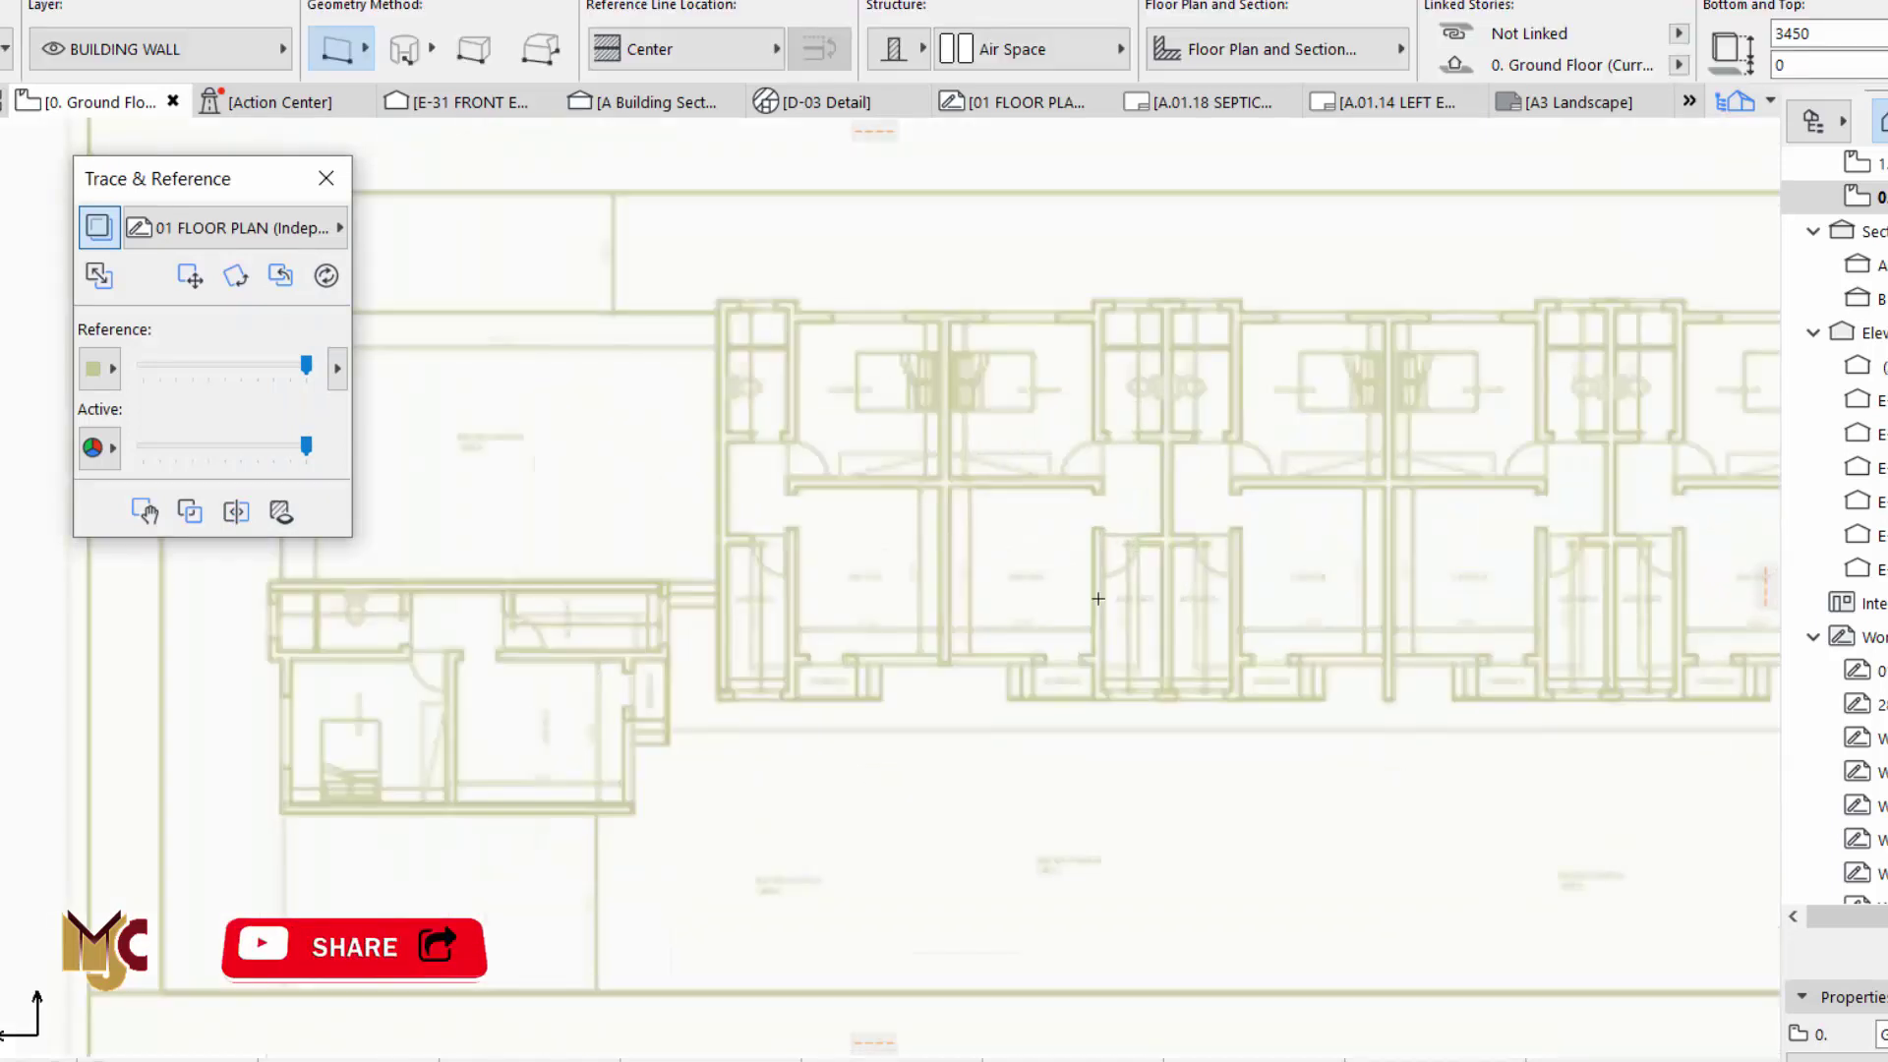
scroll(618, 484, up, 1)
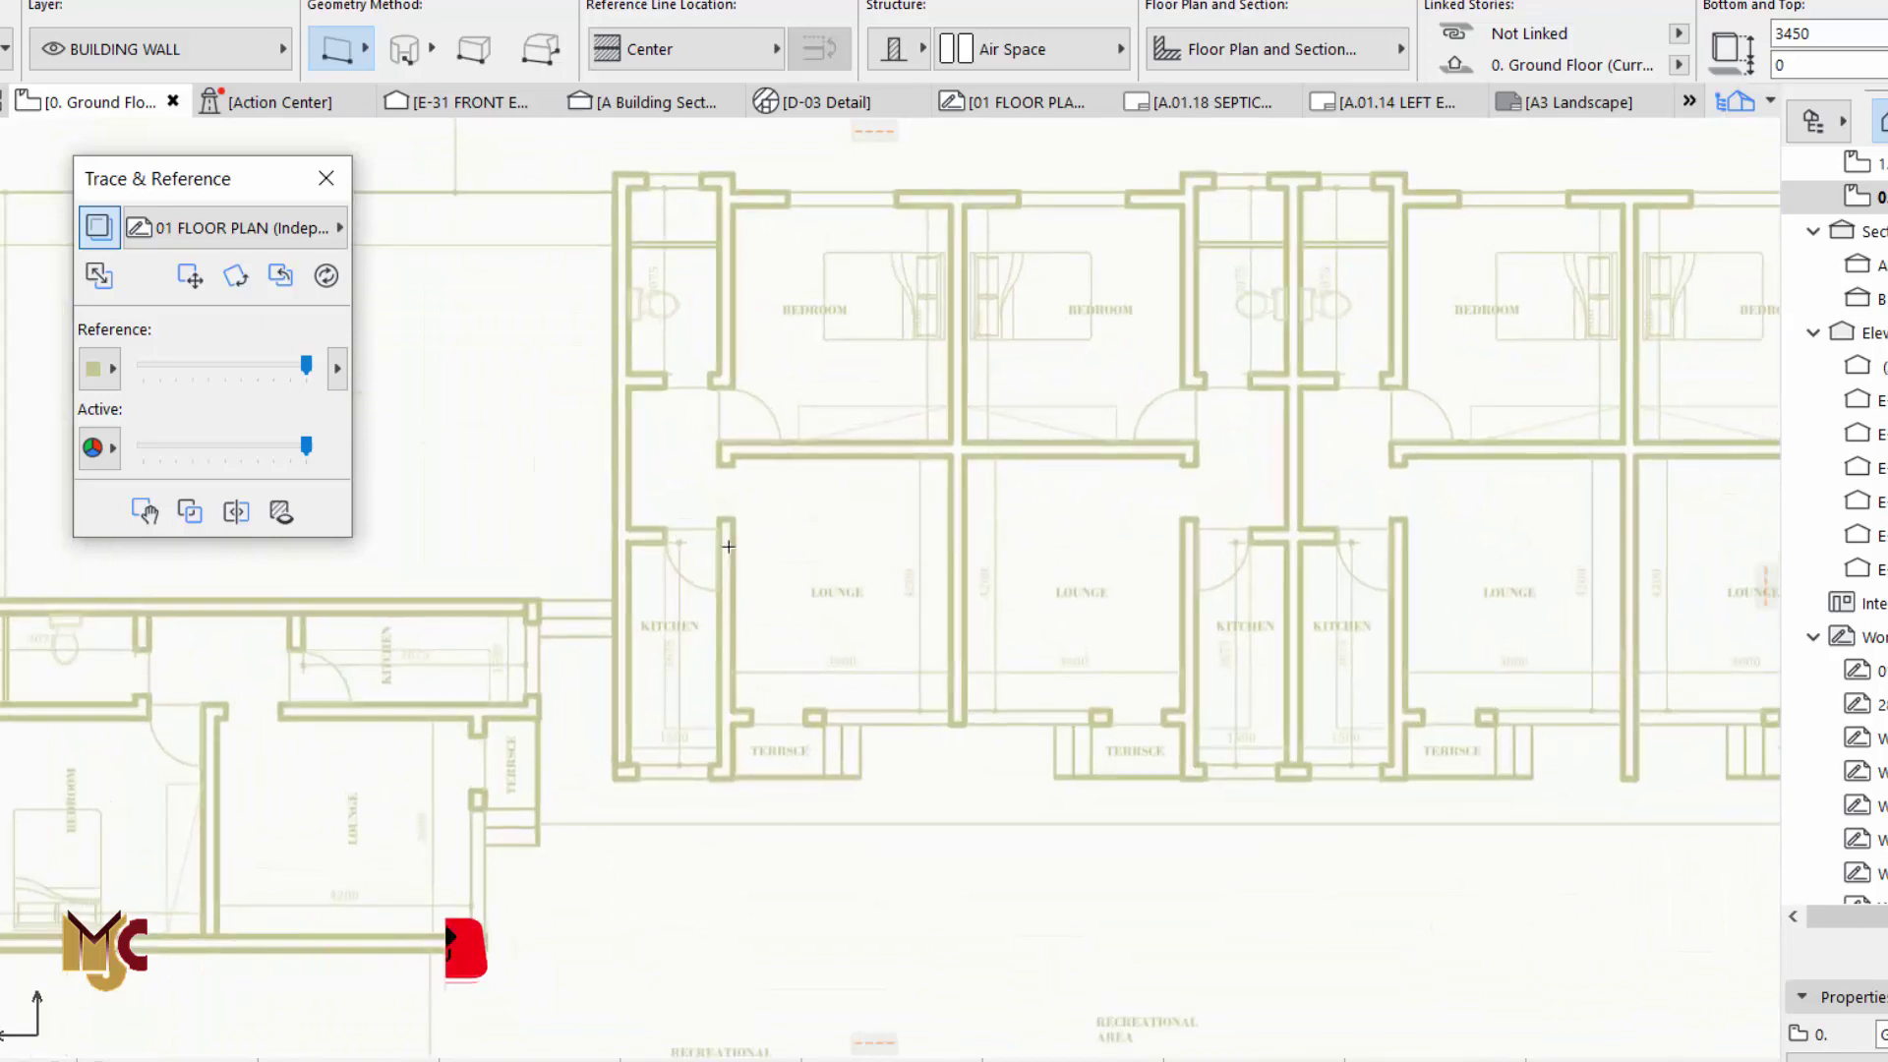
scroll(741, 669, up, 4)
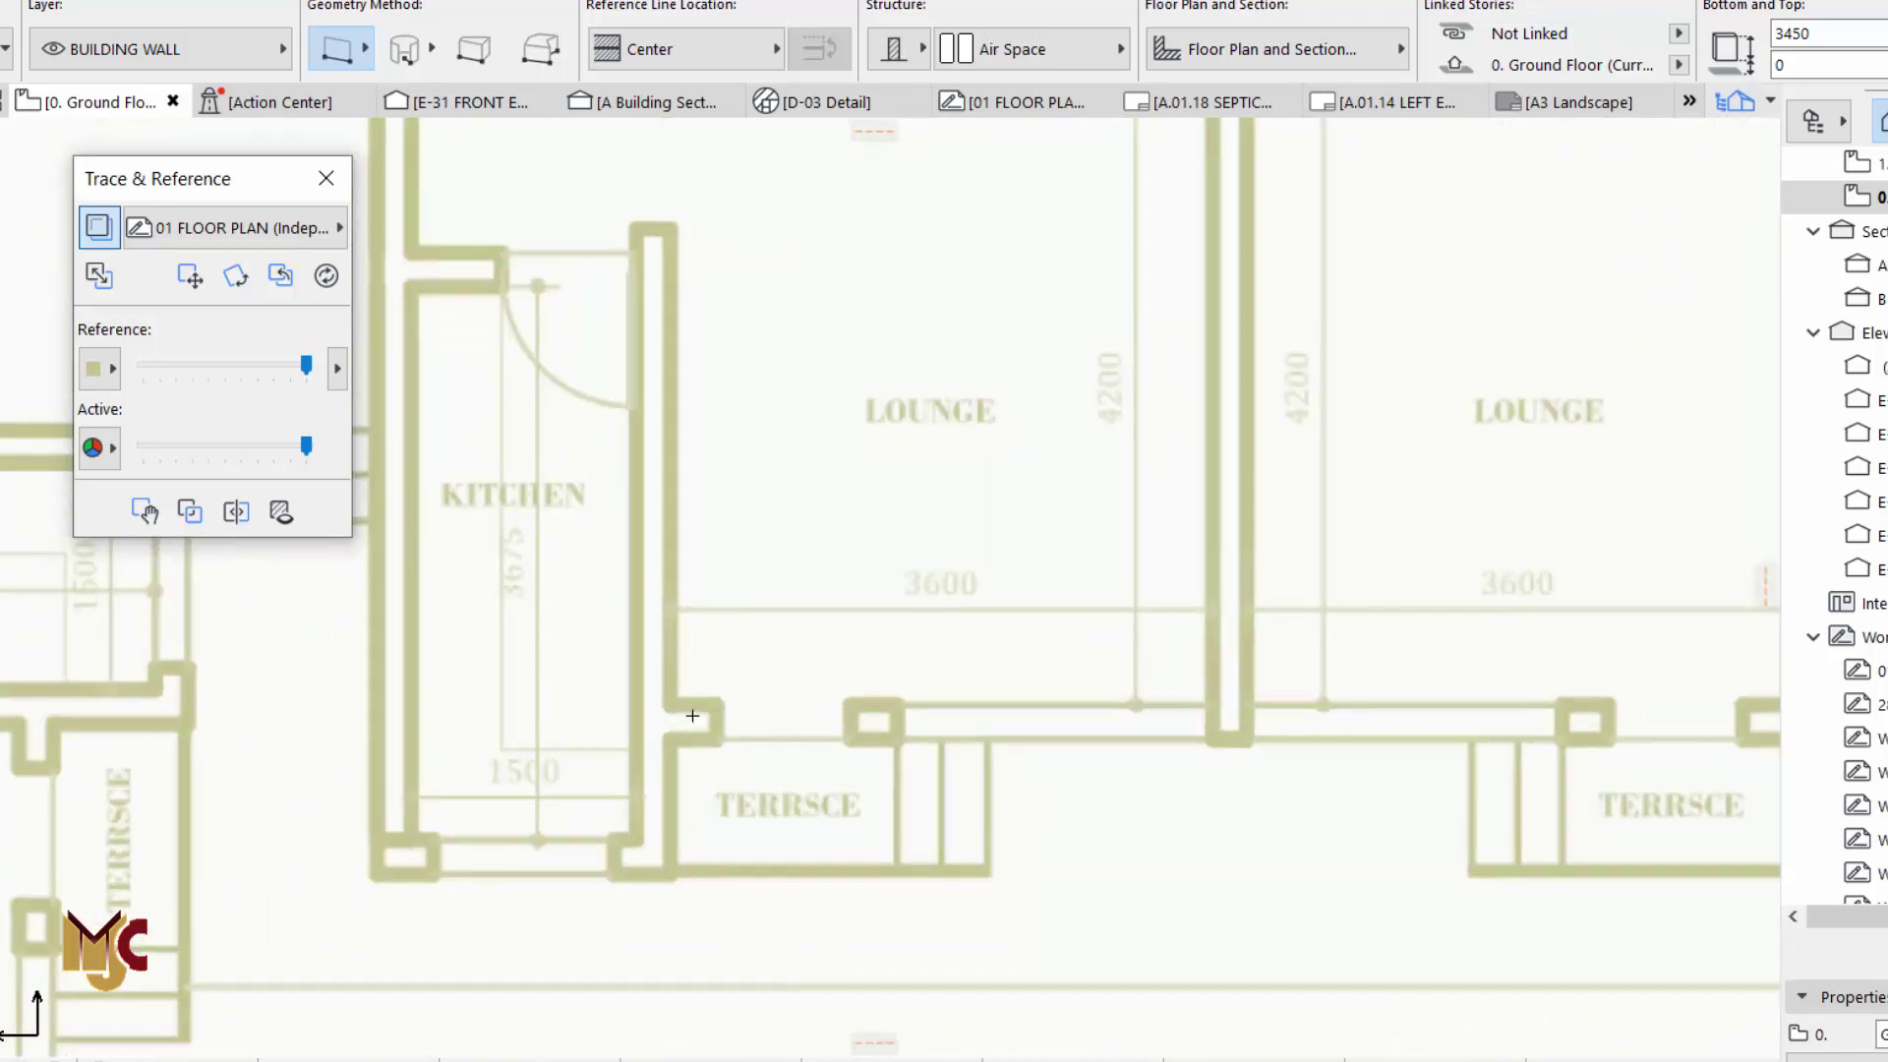